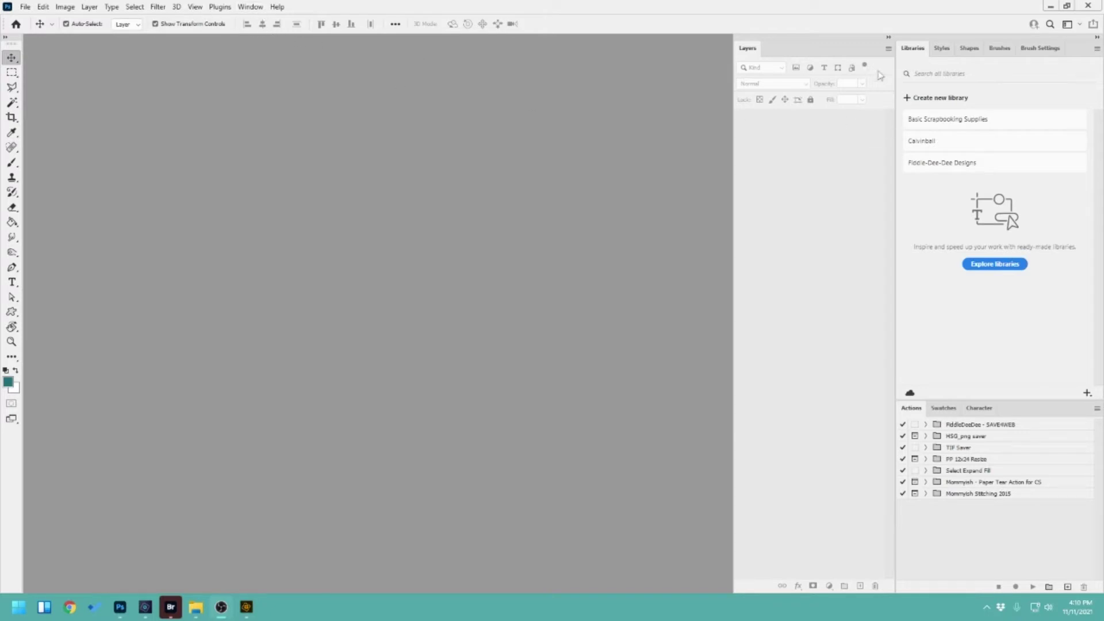
Create a new library named "Document Your December 2021".
{"action": "left_click", "coordinate": [250, 7]}
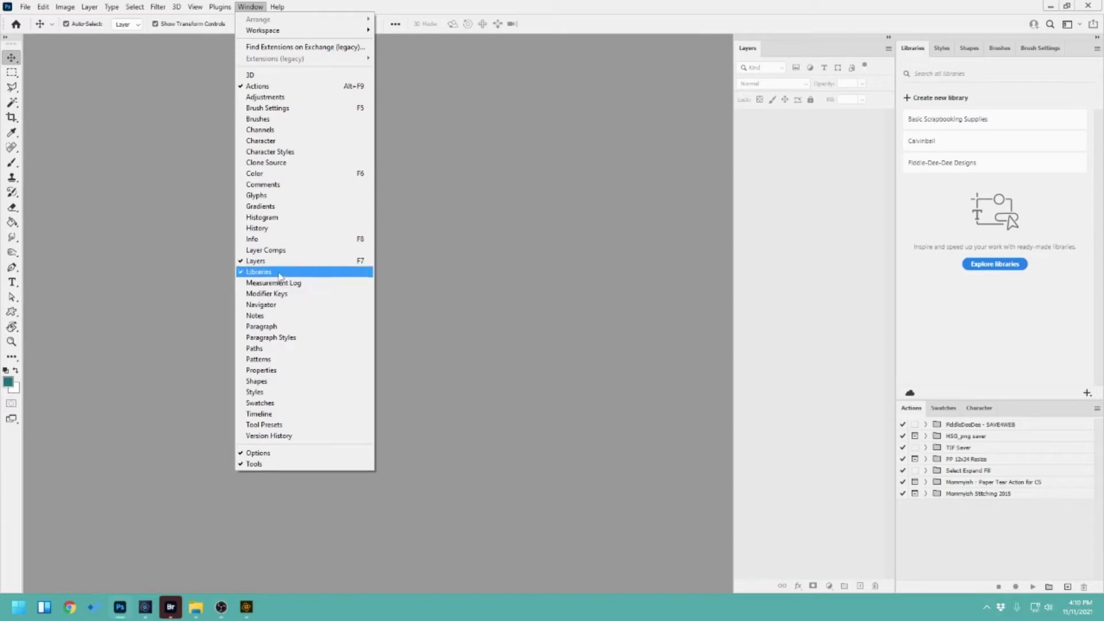
{"action": "left_click", "coordinate": [592, 242]}
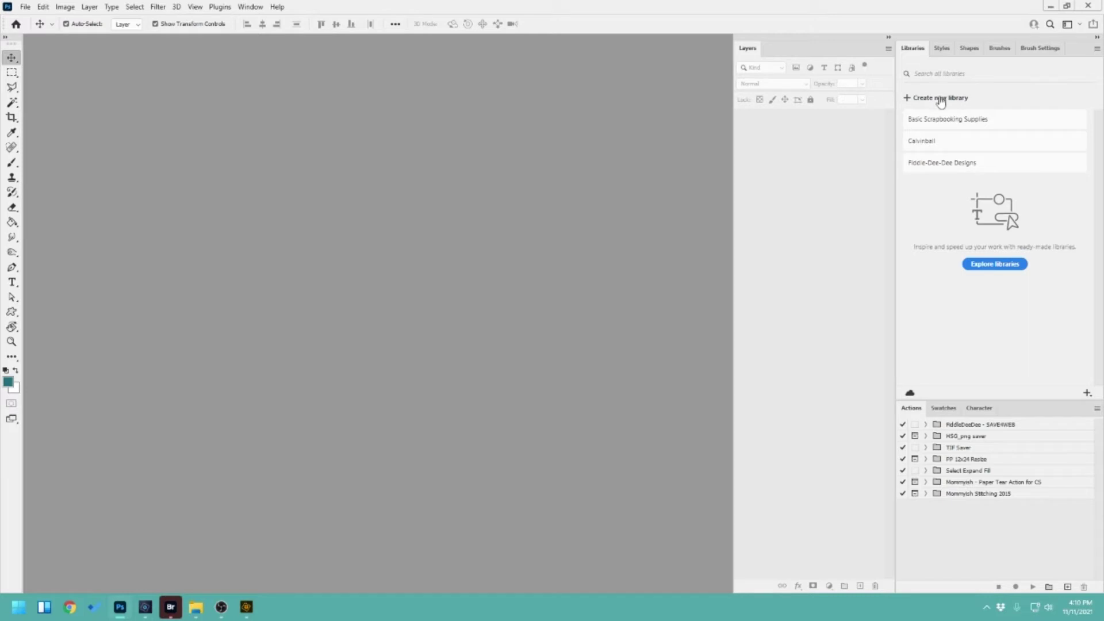
{"action": "left_click", "coordinate": [940, 99]}
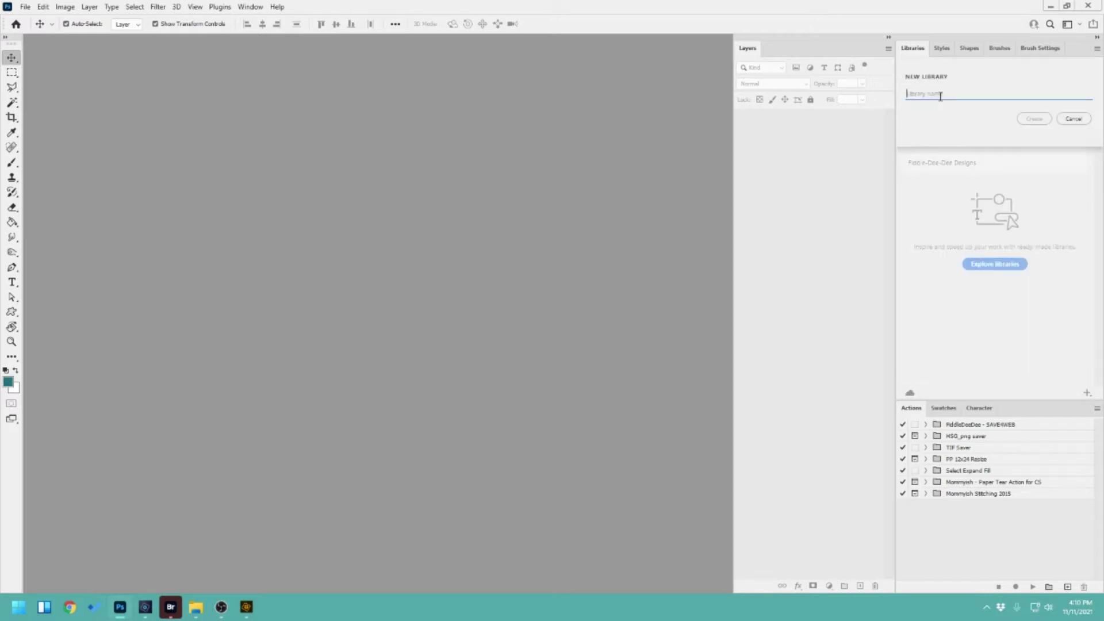
{"action": "type", "text": "Document Your Deco"}
{"action": "key", "text": "BackSpace"}
{"action": "type", "text": "ember 2021"}
{"action": "left_click", "coordinate": [1043, 120]}
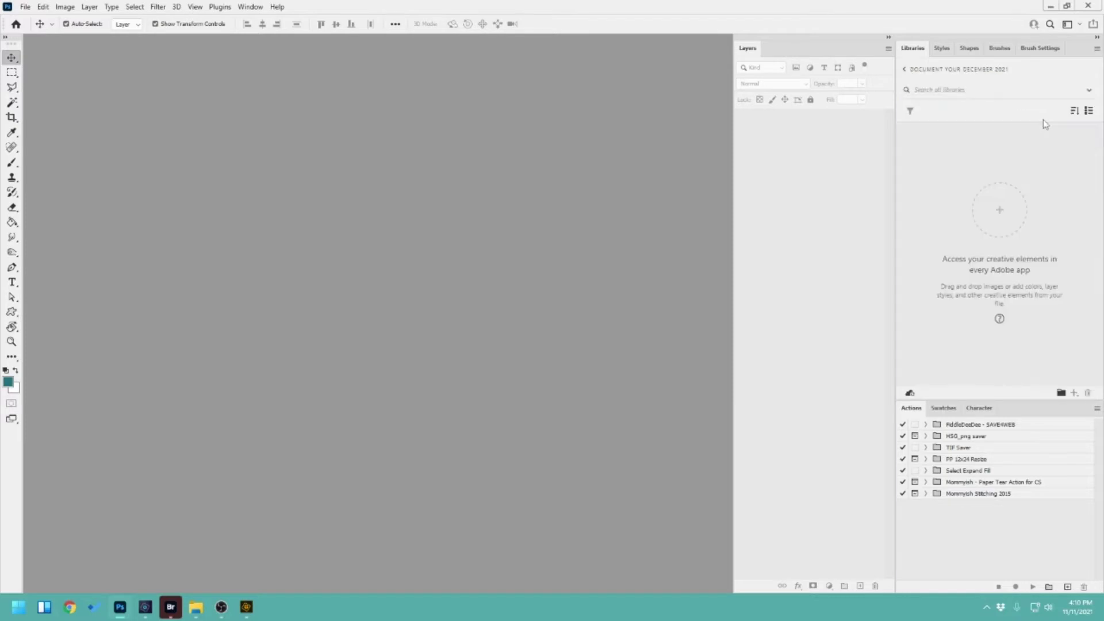
Add a group named "Alphas" to the Document Your December 2021 library.
{"action": "left_click", "coordinate": [1061, 394]}
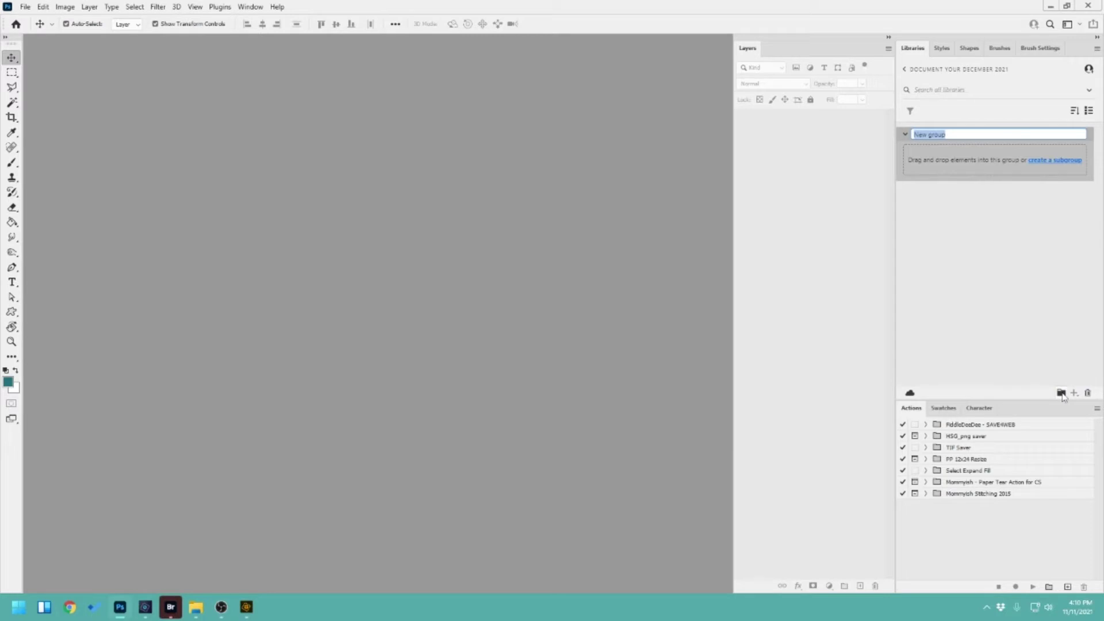
{"action": "type", "text": "Alphas"}
{"action": "key", "text": "Return"}
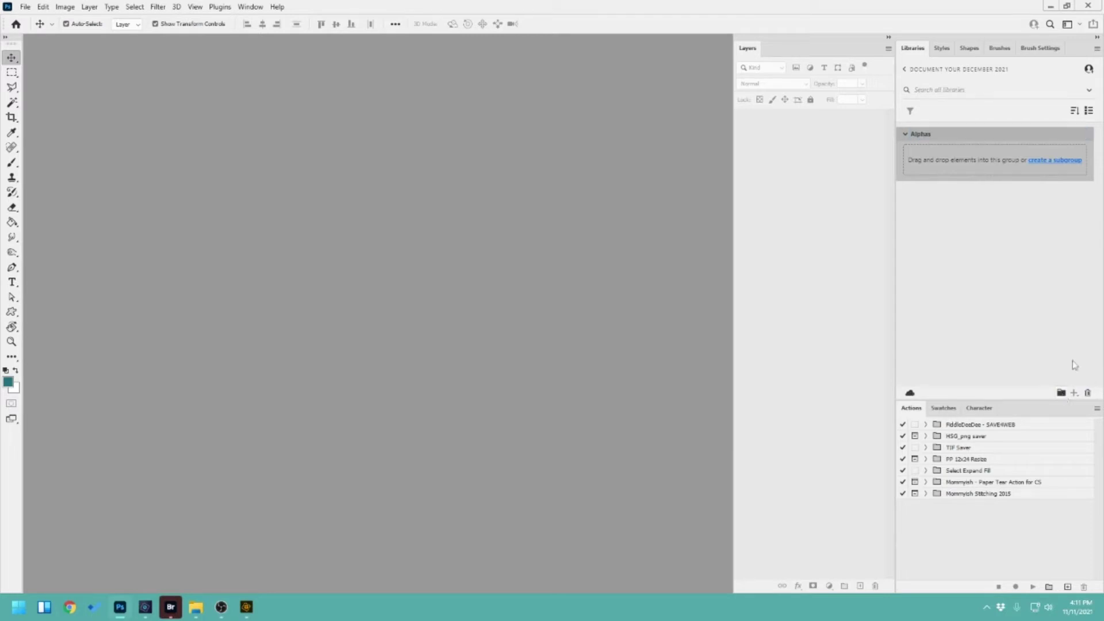
{"action": "left_click", "coordinate": [906, 135]}
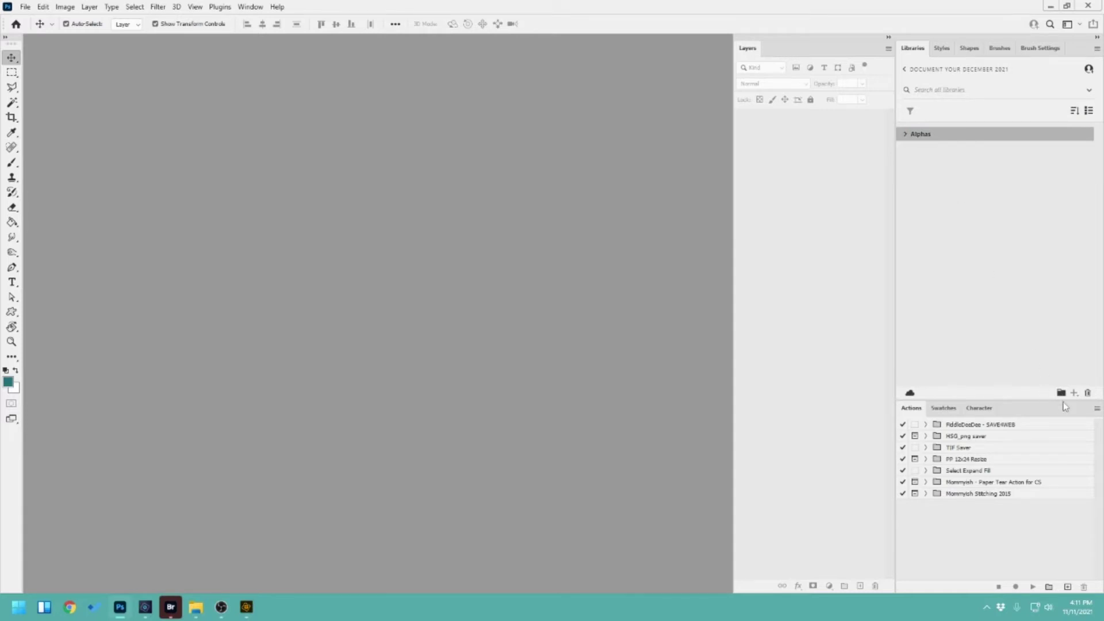
{"action": "left_click", "coordinate": [1062, 393]}
{"action": "key", "text": "Return"}
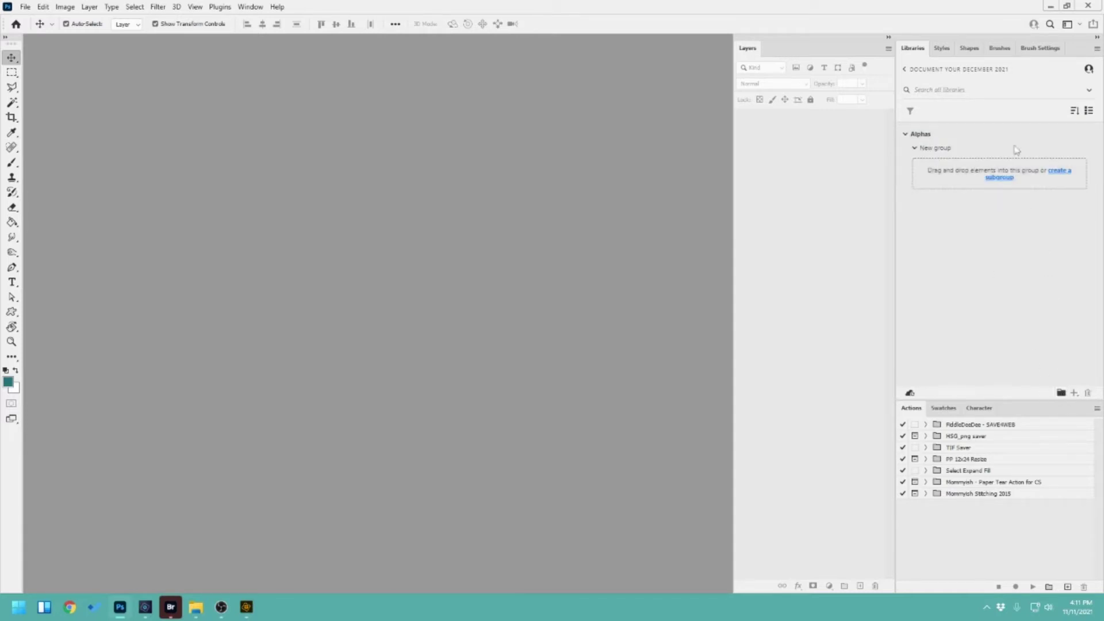
{"action": "left_click", "coordinate": [1088, 393]}
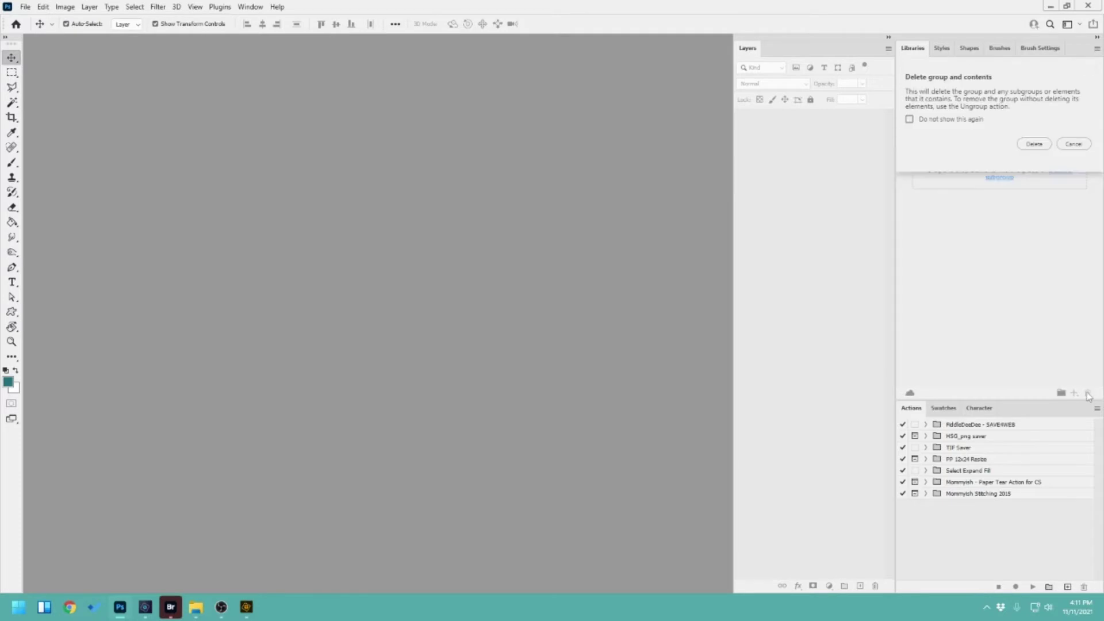
{"action": "left_click", "coordinate": [1043, 146]}
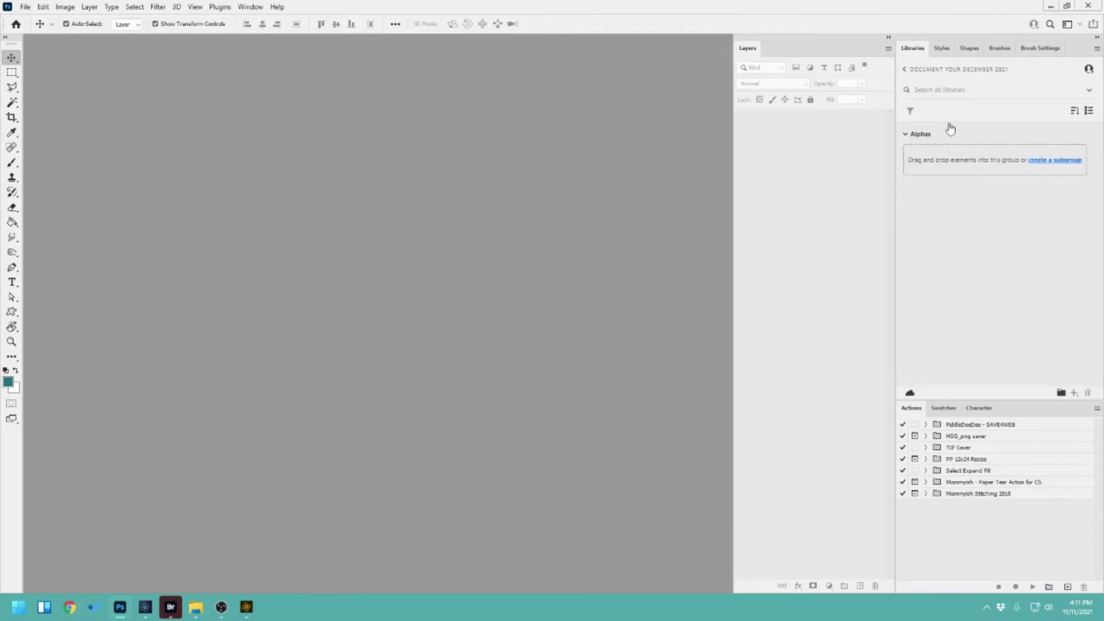
Reopen the Document Your December 2021 library and add a top-level group named "Word Art".
{"action": "left_click", "coordinate": [904, 69]}
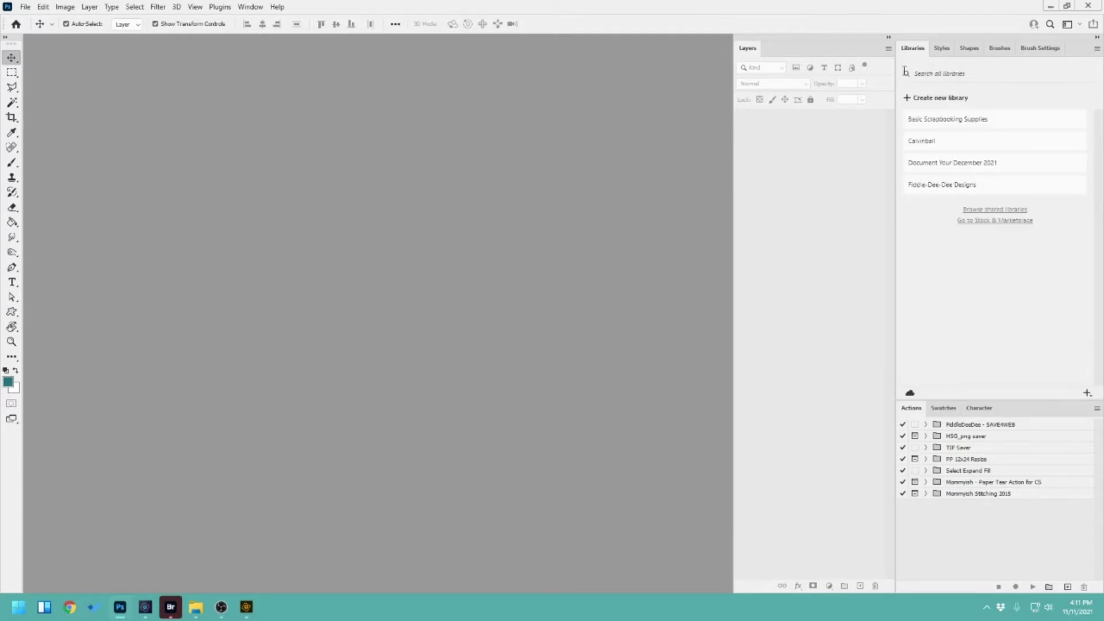
{"action": "left_click", "coordinate": [927, 166]}
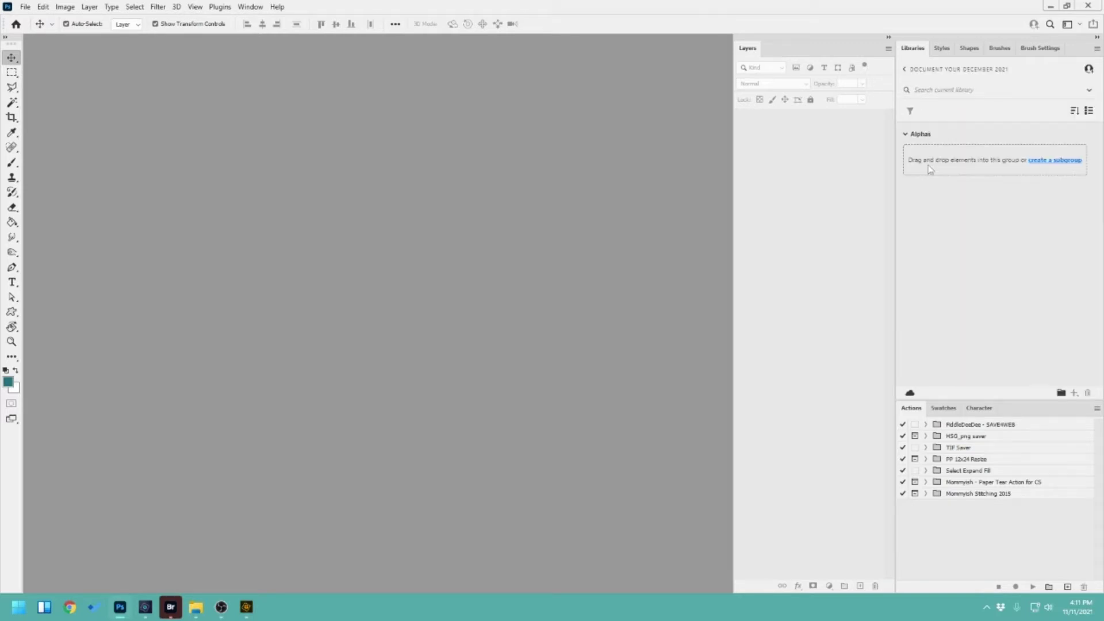
{"action": "left_click", "coordinate": [1061, 393]}
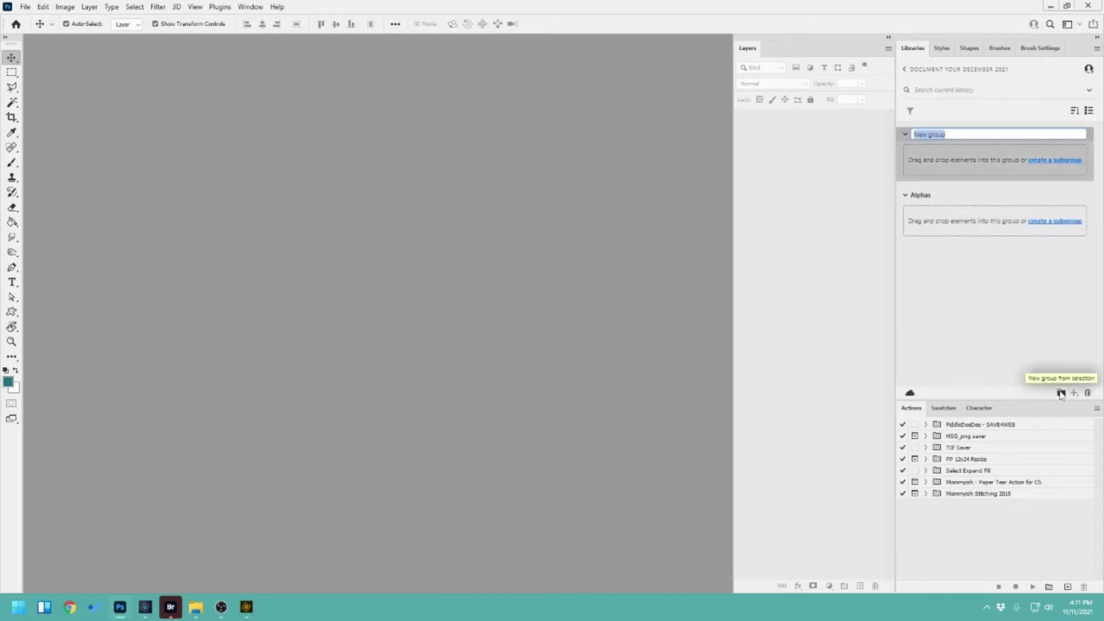
{"action": "type", "text": "Word Art"}
{"action": "key", "text": "Return"}
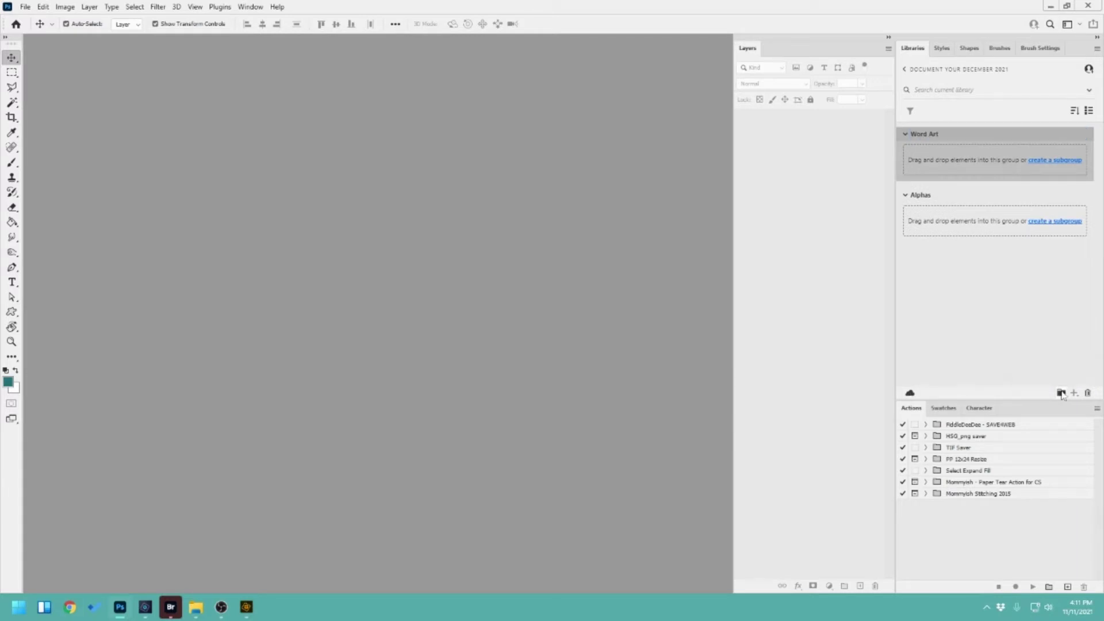
Add a top-level group named "Papers" to the library, with no existing group selected.
{"action": "left_click", "coordinate": [1029, 302]}
{"action": "left_click", "coordinate": [1061, 394]}
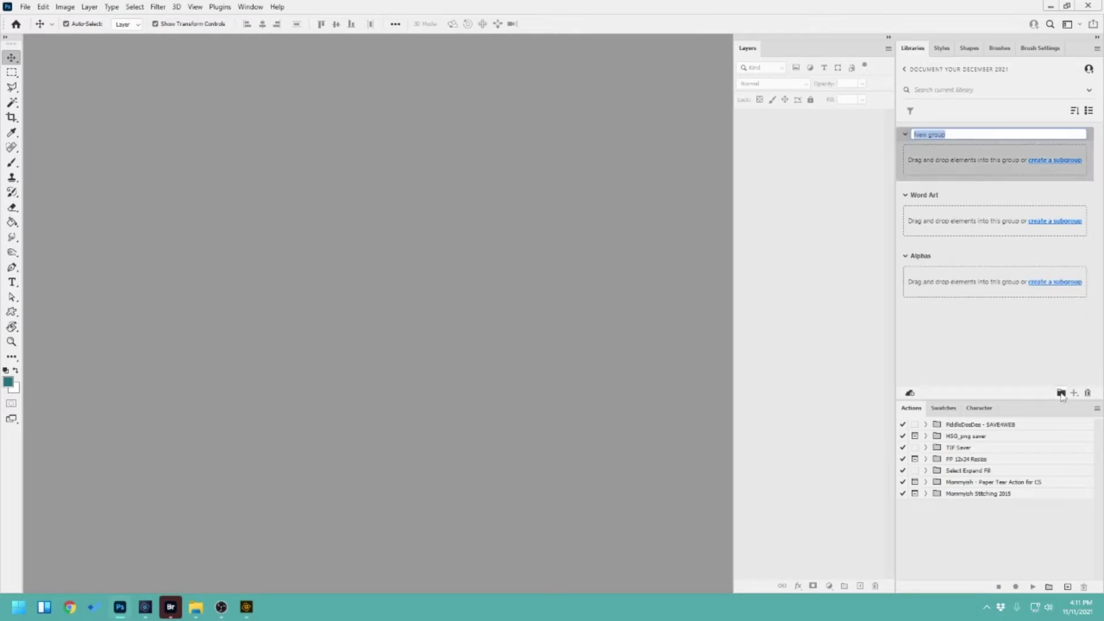
{"action": "type", "text": "Papers"}
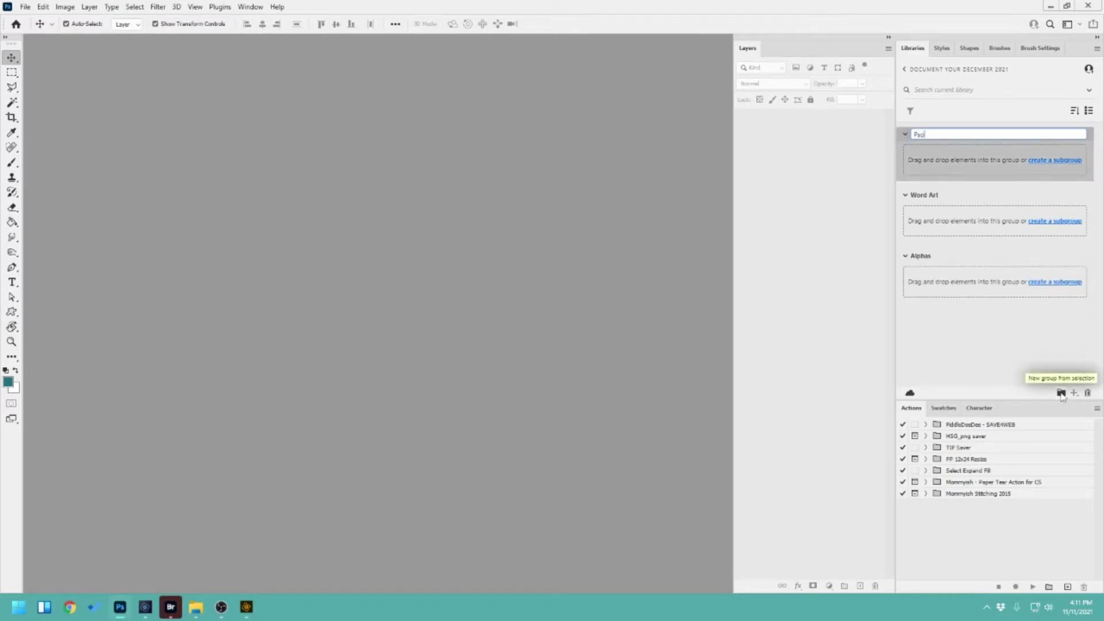
{"action": "key", "text": "Return"}
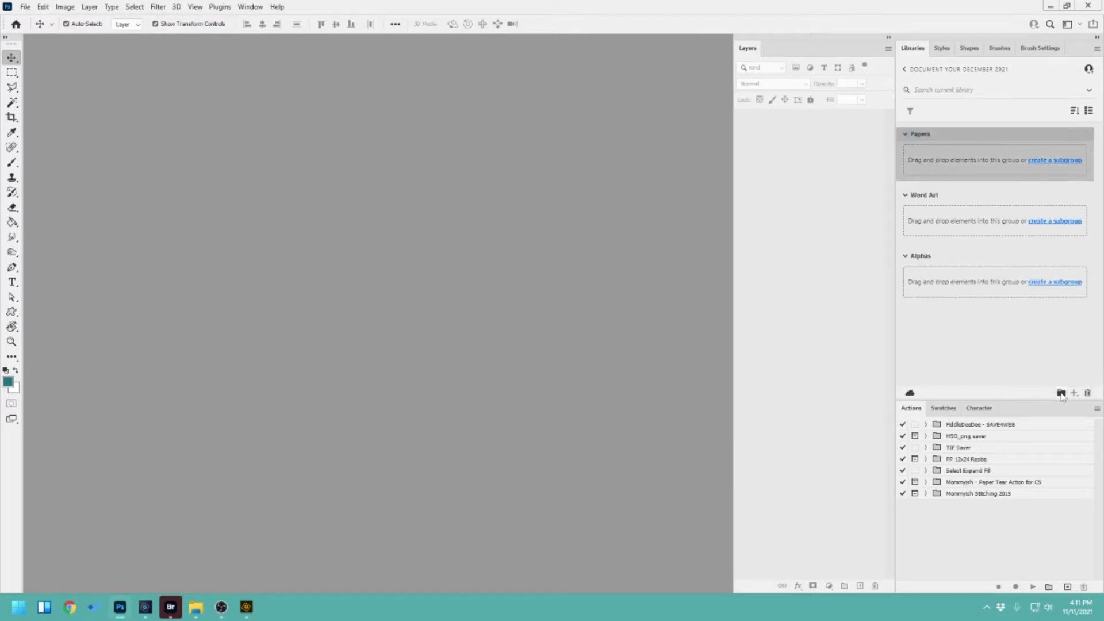
Add a top-level group named "Elements" to the library, with no existing group selected.
{"action": "left_click", "coordinate": [1014, 349]}
{"action": "left_click", "coordinate": [1061, 394]}
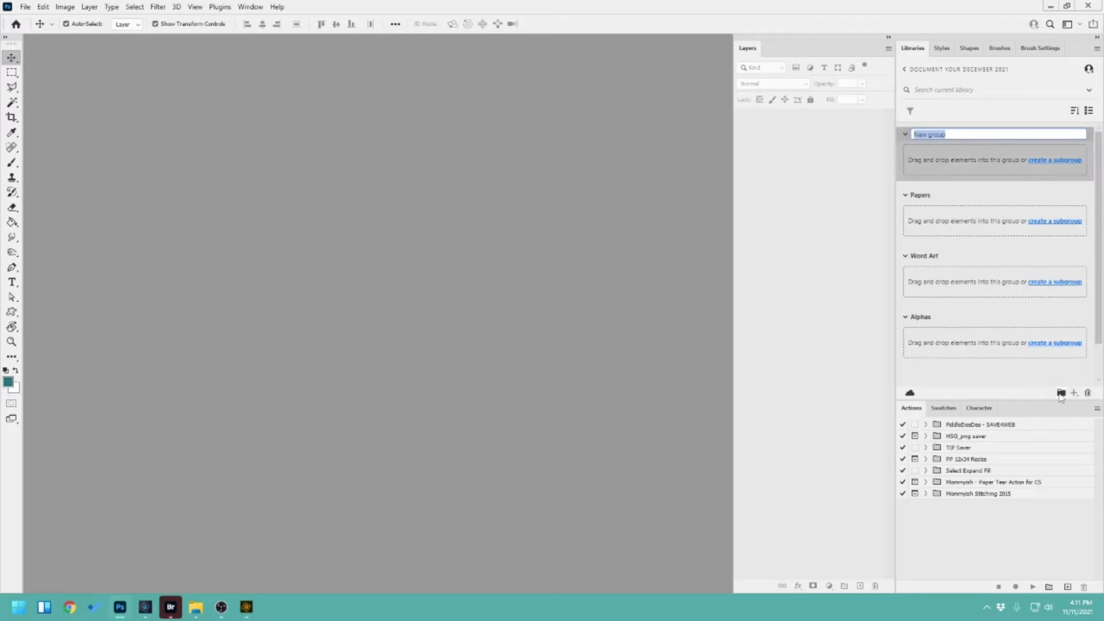
{"action": "type", "text": "Elements"}
{"action": "key", "text": "Return"}
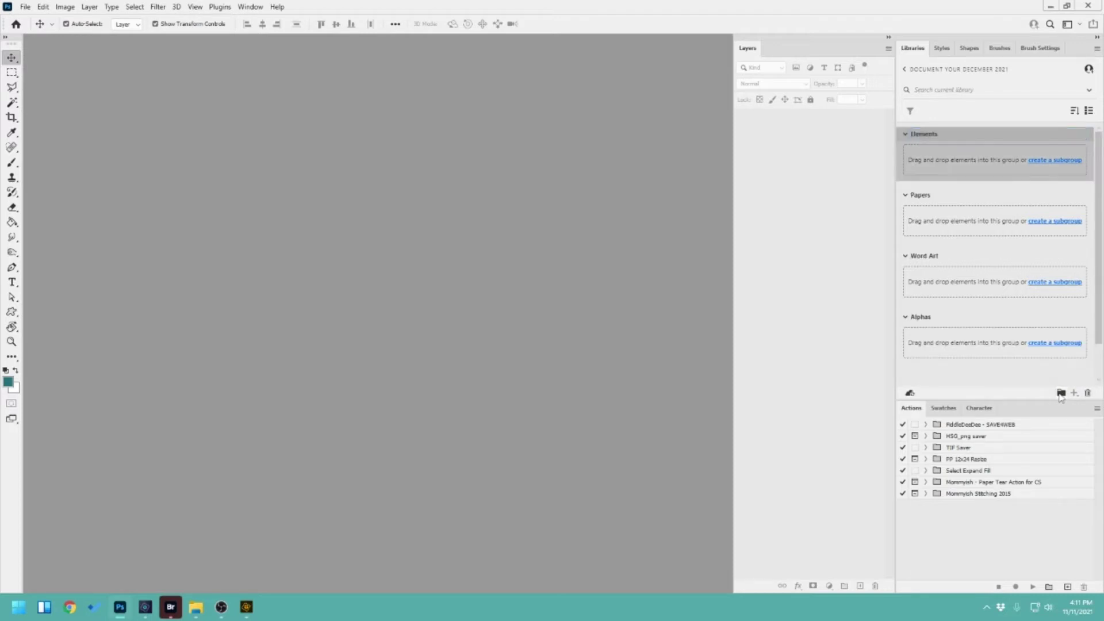
{"action": "left_click", "coordinate": [1061, 392]}
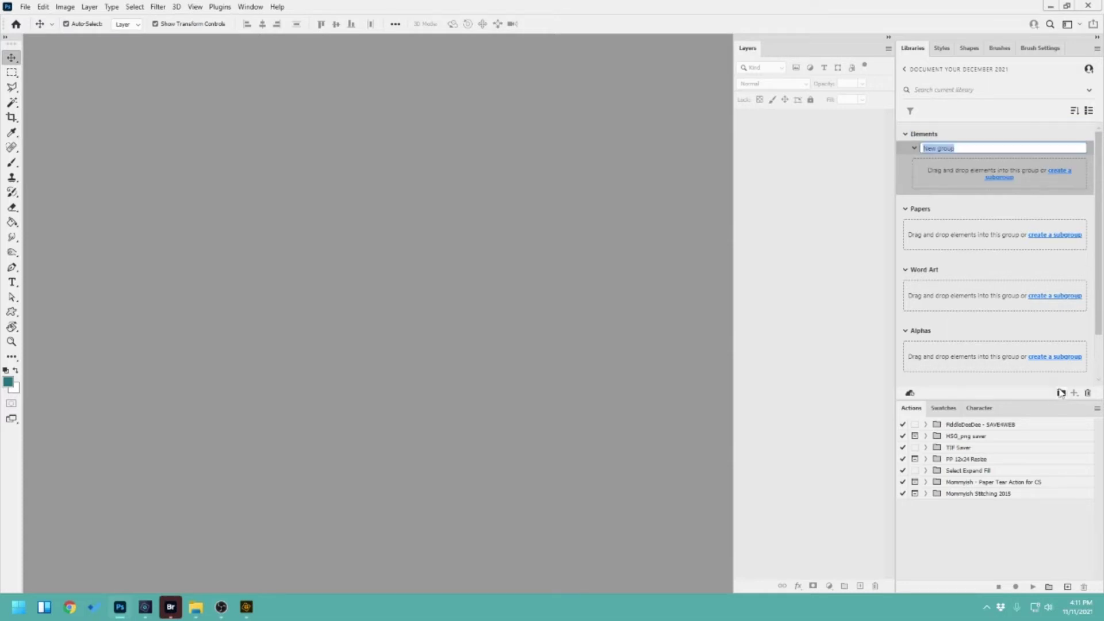
{"action": "key", "text": "Return"}
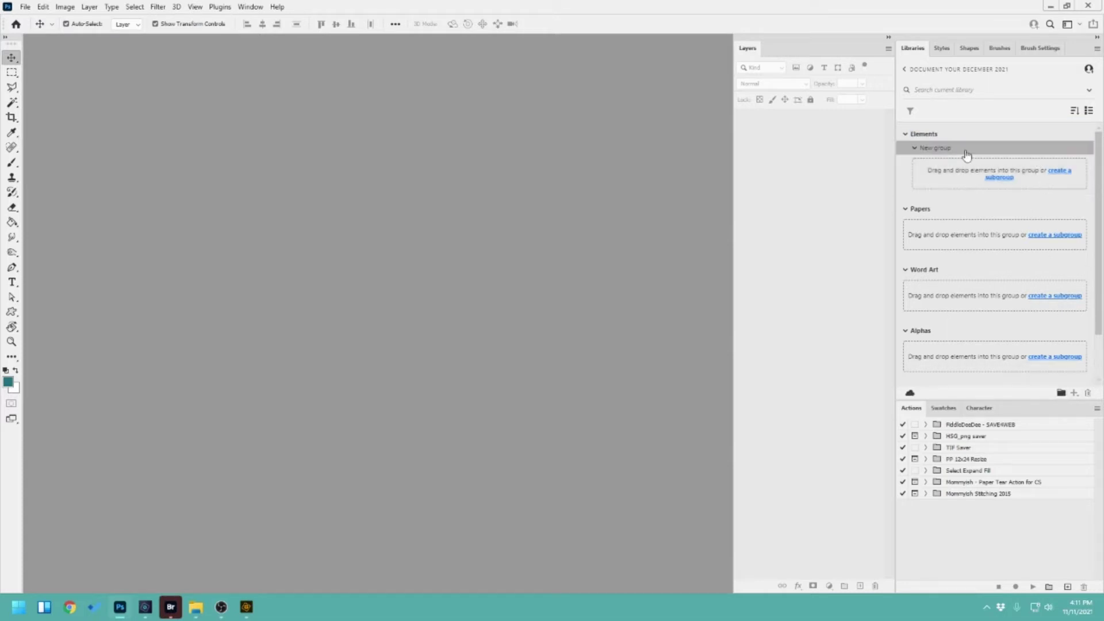
{"action": "right_click", "coordinate": [957, 148]}
{"action": "left_click", "coordinate": [990, 229]}
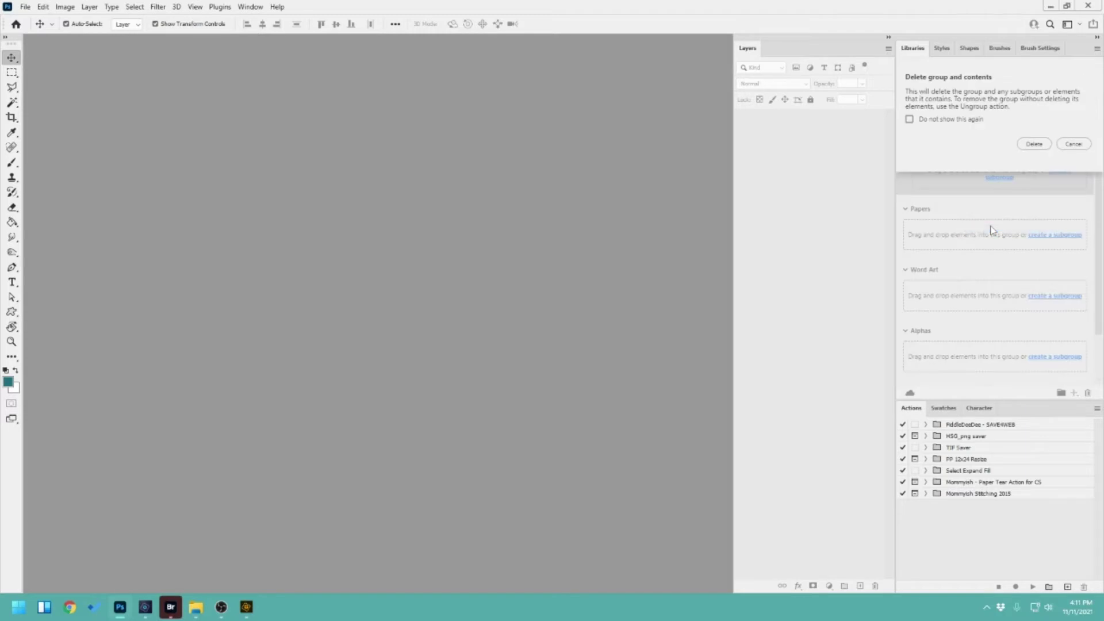
{"action": "left_click", "coordinate": [1035, 144]}
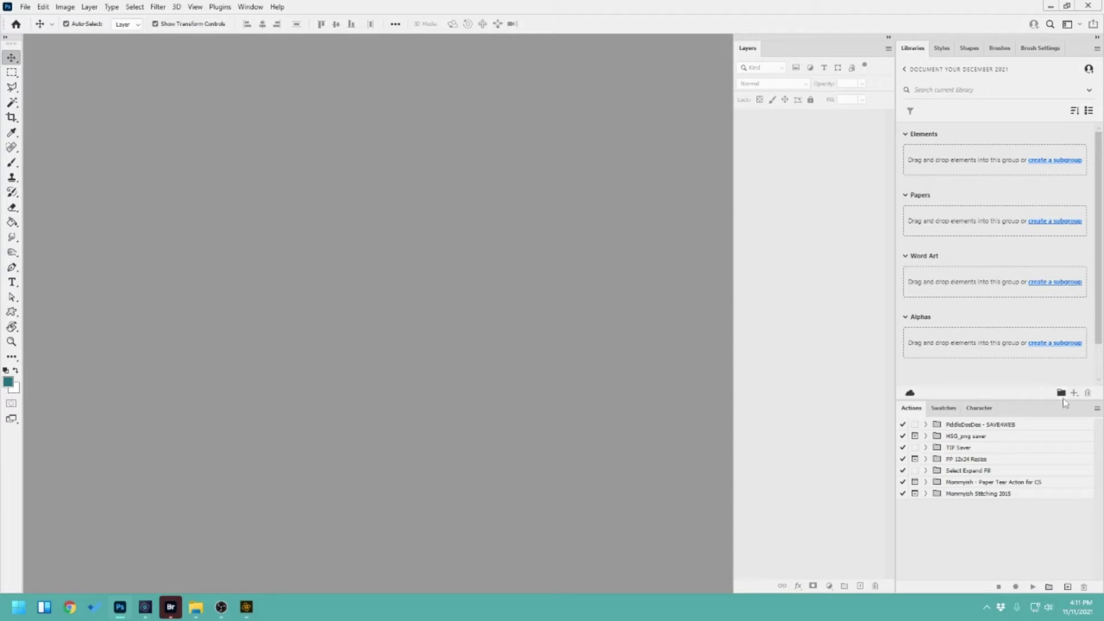
Add a top-level group named "Templates" to the library.
{"action": "left_click", "coordinate": [1061, 392]}
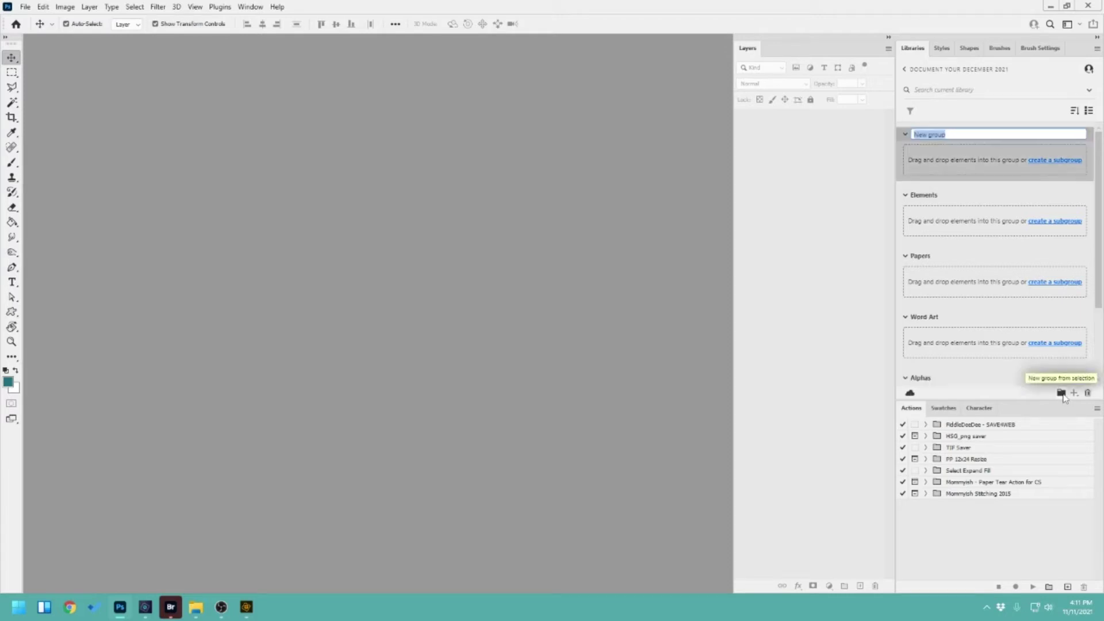
{"action": "type", "text": "Templates"}
{"action": "key", "text": "Return"}
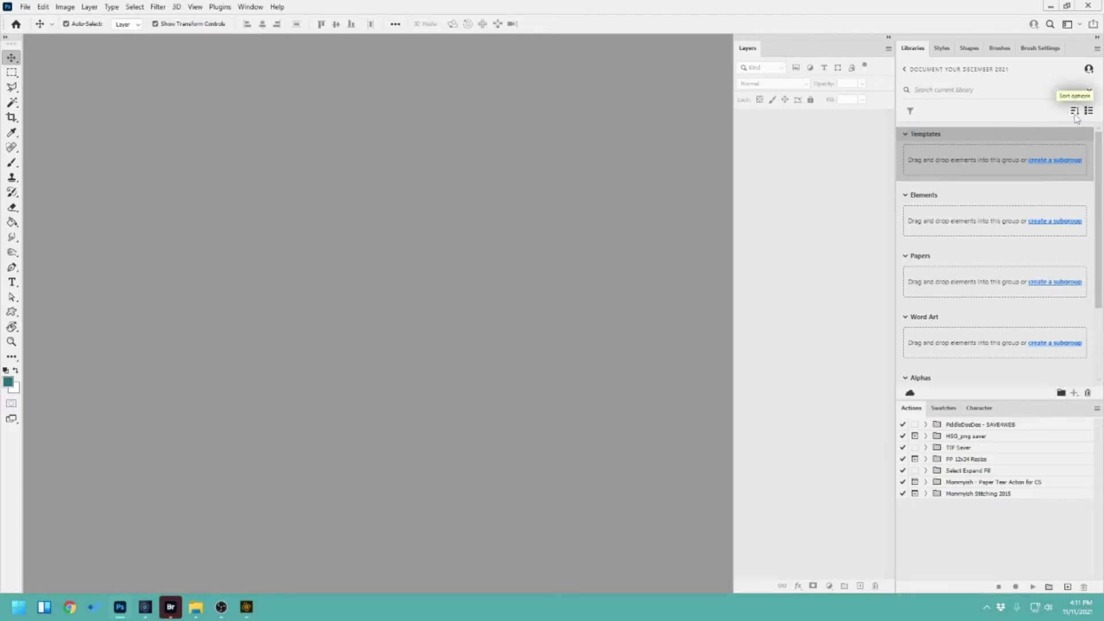
Collapse the Templates, Elements, Papers, Word Art and Alphas groups in the library.
{"action": "left_click", "coordinate": [1097, 49]}
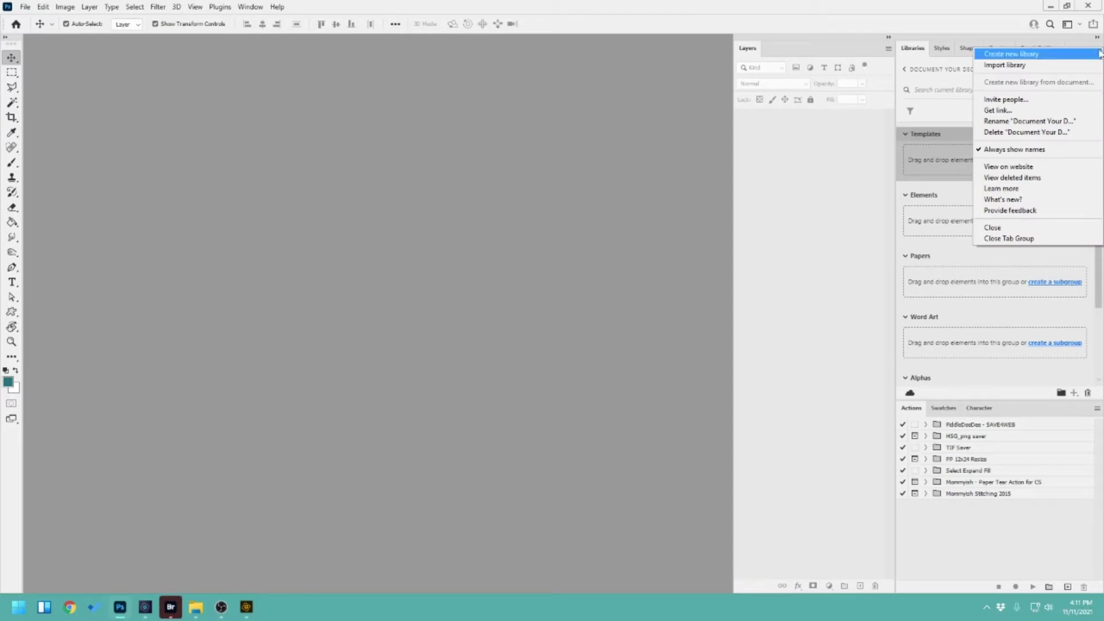
{"action": "left_click", "coordinate": [946, 197]}
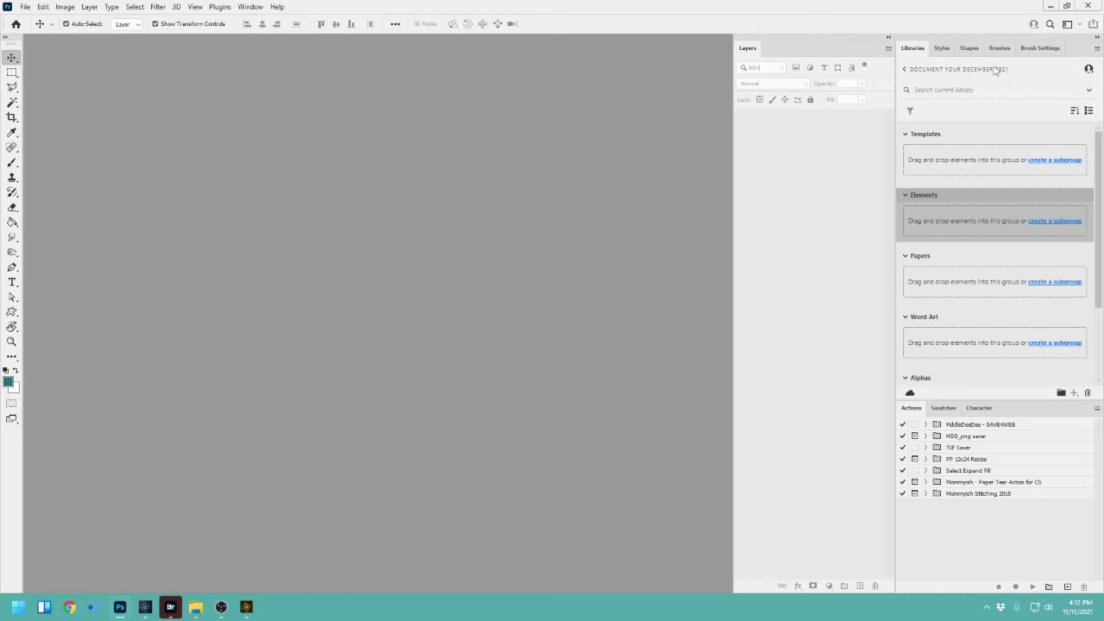
{"action": "left_click", "coordinate": [906, 138]}
{"action": "left_click", "coordinate": [906, 154]}
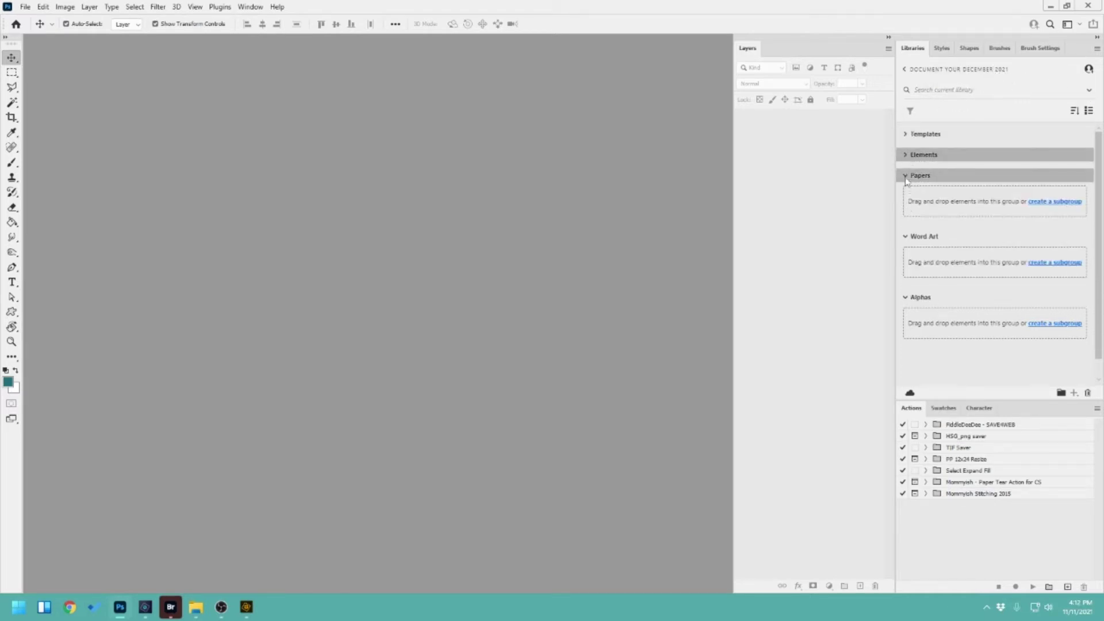
{"action": "left_click", "coordinate": [906, 175]}
{"action": "left_click", "coordinate": [907, 196]}
{"action": "left_click", "coordinate": [906, 217]}
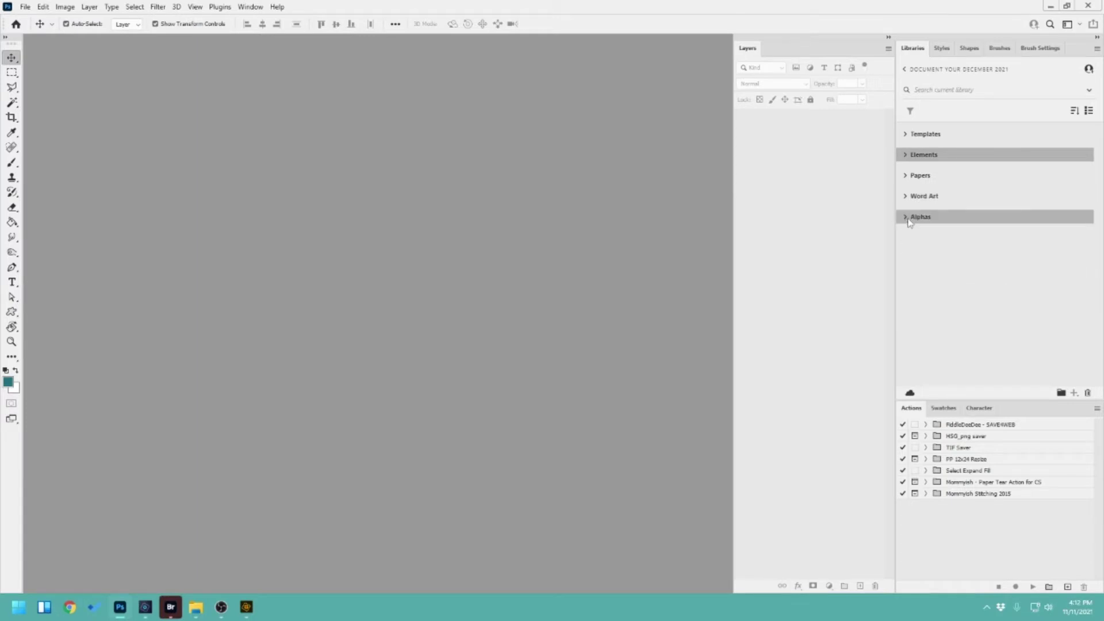
Reorder the groups alphabetically by moving Alphas above the others and Templates between Papers and Word Art, keeping Papers collapsed.
{"action": "mouse_move", "coordinate": [921, 218]}
{"action": "left_mouse_down"}
{"action": "mouse_move", "coordinate": [932, 133]}
{"action": "mouse_move", "coordinate": [931, 217]}
{"action": "left_mouse_up"}
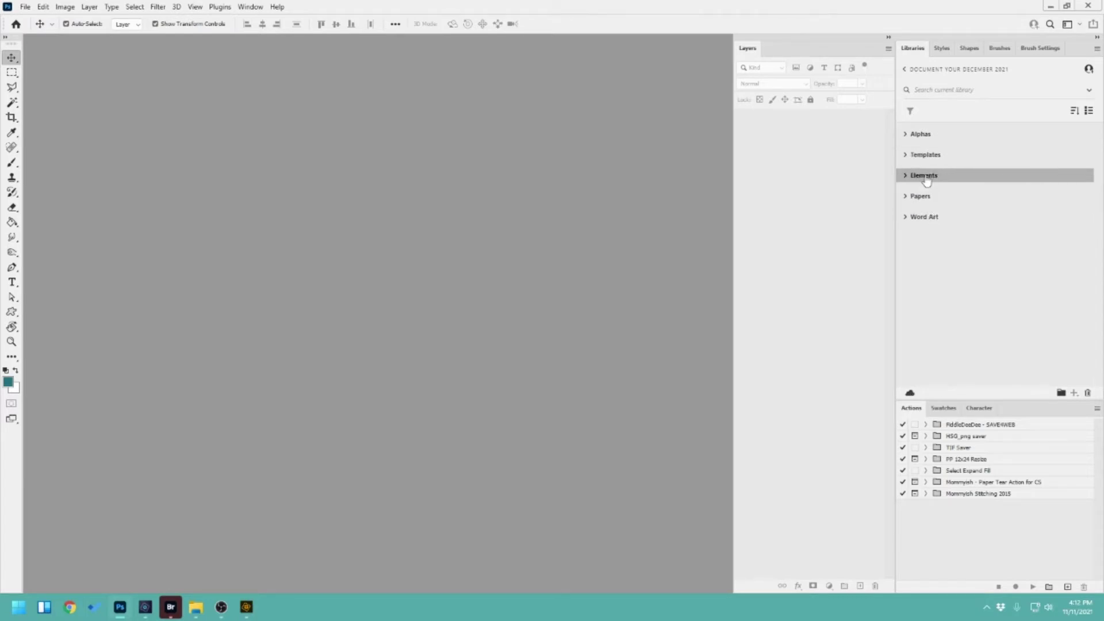
{"action": "left_click_drag", "start_coordinate": [918, 155], "coordinate": [919, 259]}
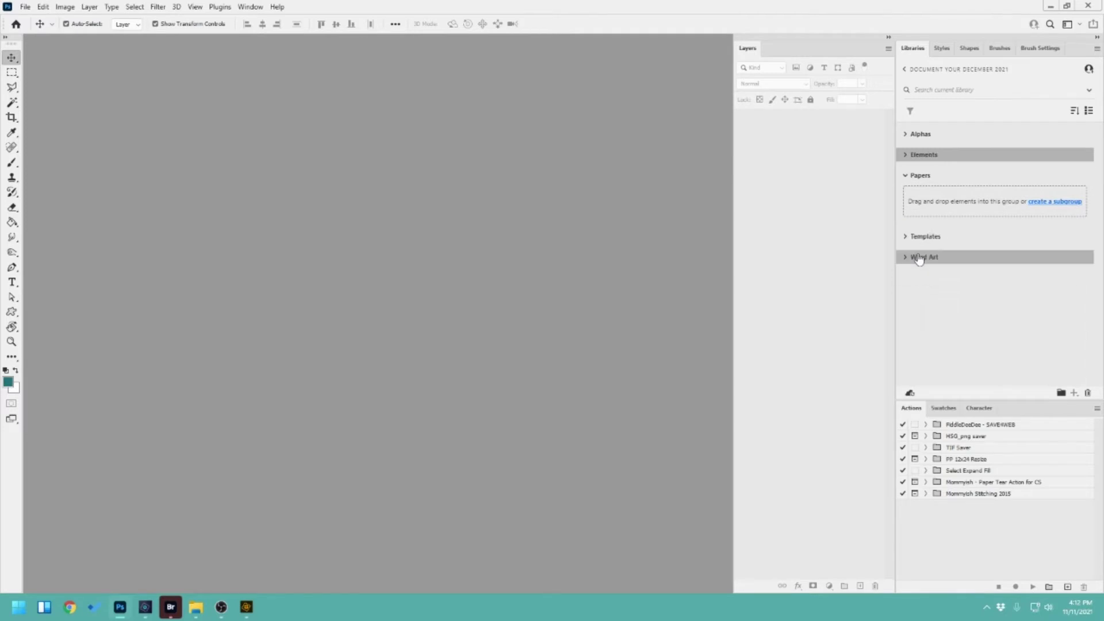
{"action": "left_click", "coordinate": [907, 176]}
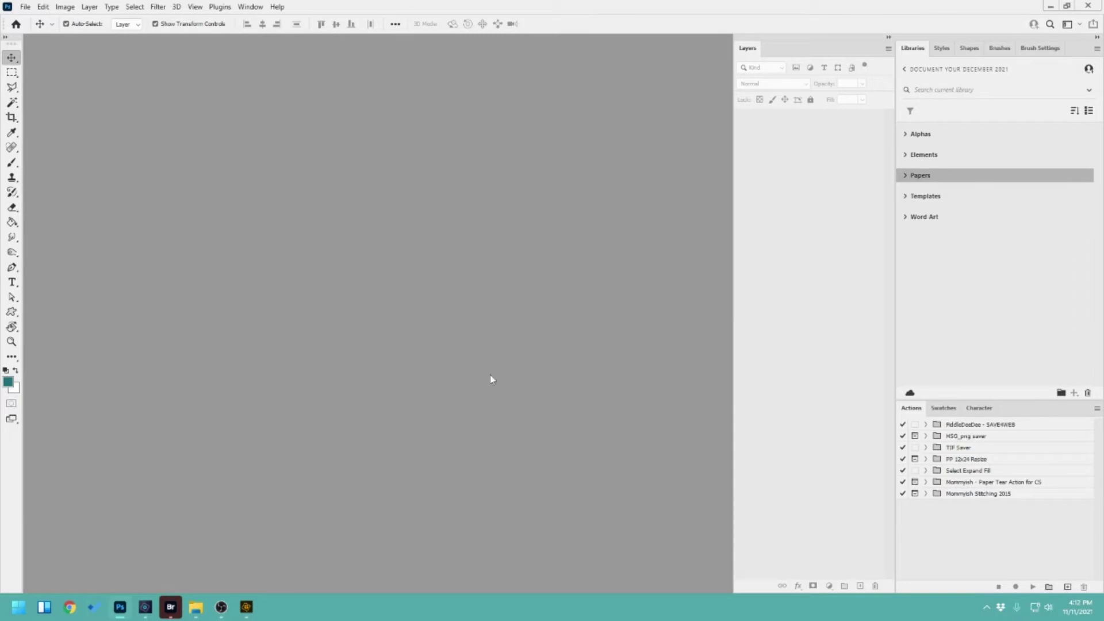
Switch to File Explorer and open the Alphas folder of the Still Merry kit inside "A December To Remember DYD 2021".
{"action": "left_click", "coordinate": [196, 607]}
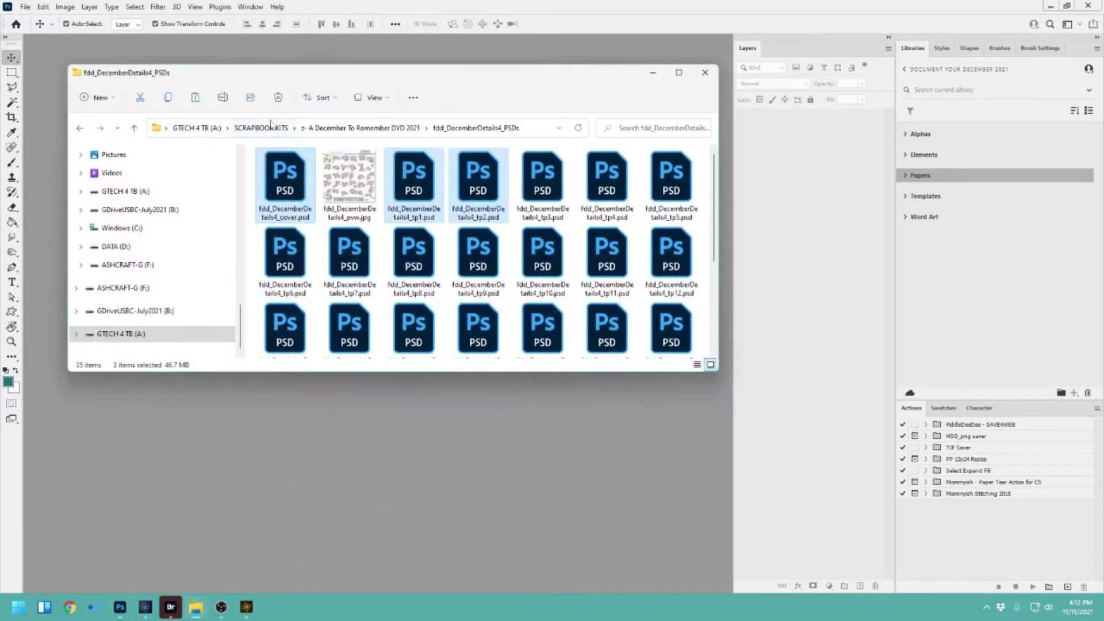
{"action": "left_click", "coordinate": [355, 128]}
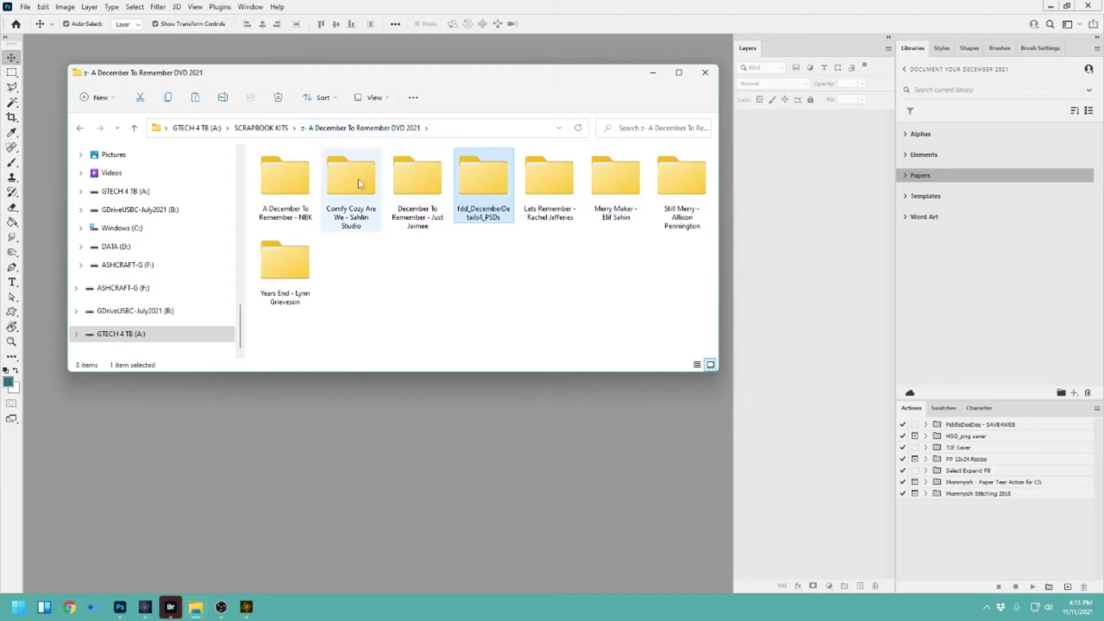
{"action": "double_click", "coordinate": [670, 182]}
{"action": "double_click", "coordinate": [286, 183]}
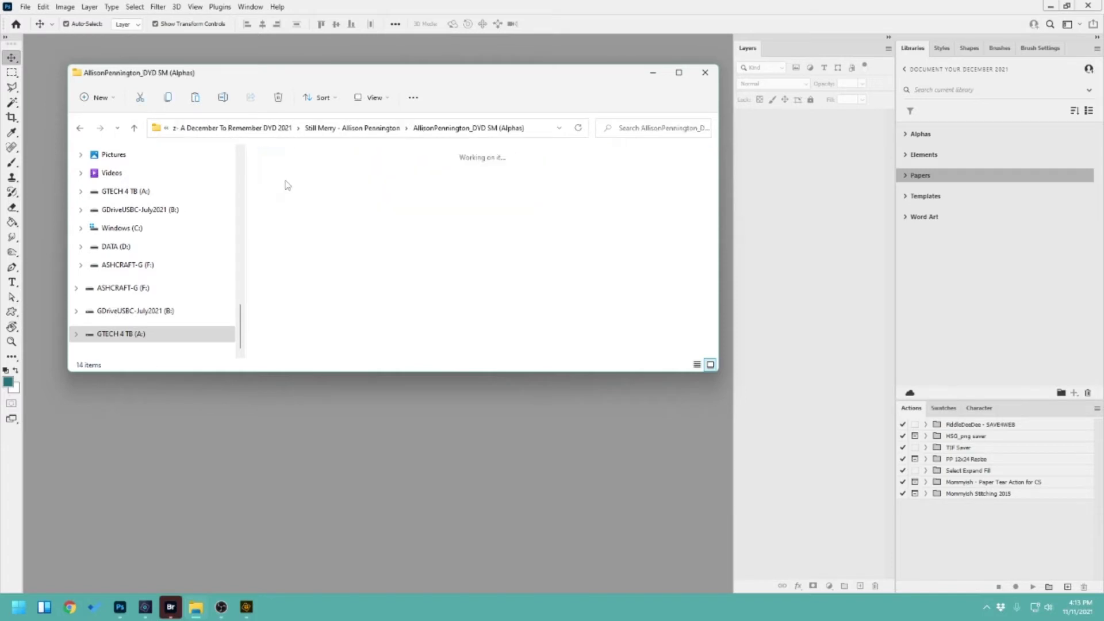
Expand the Alphas library group, and open the DYD SM_AP1 alpha folder in File Explorer.
{"action": "left_click", "coordinate": [906, 138]}
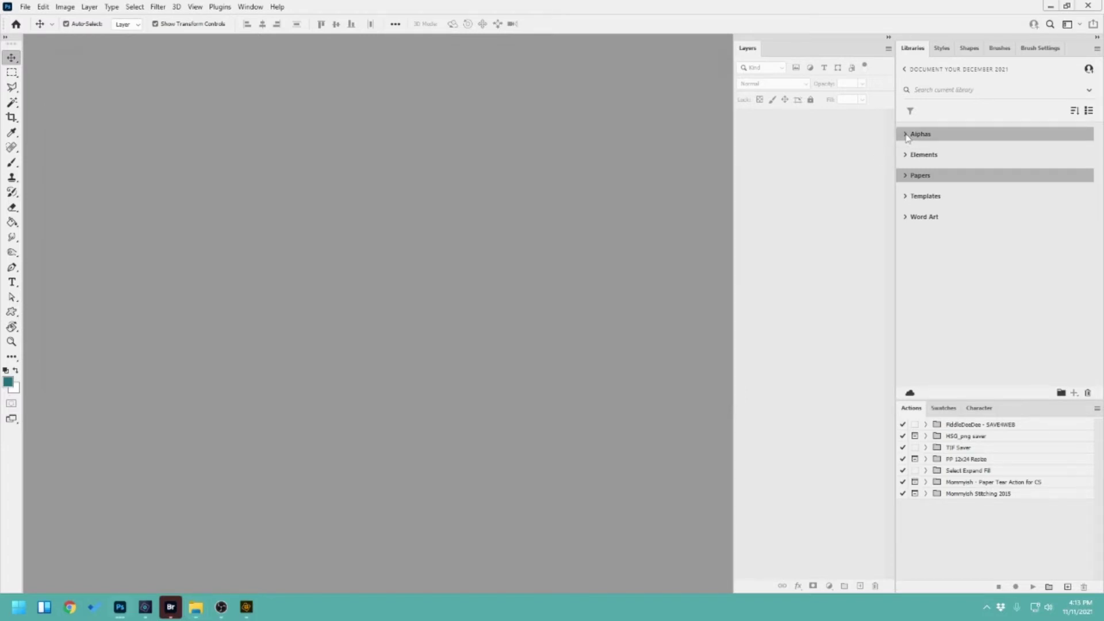
{"action": "left_click", "coordinate": [906, 135]}
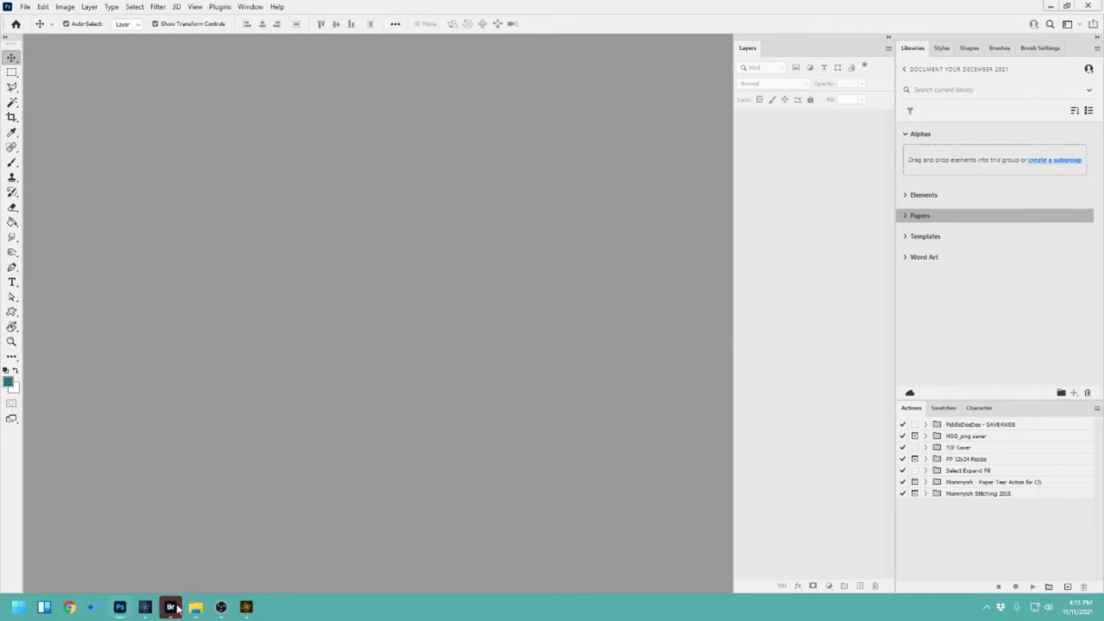
{"action": "left_click", "coordinate": [196, 608]}
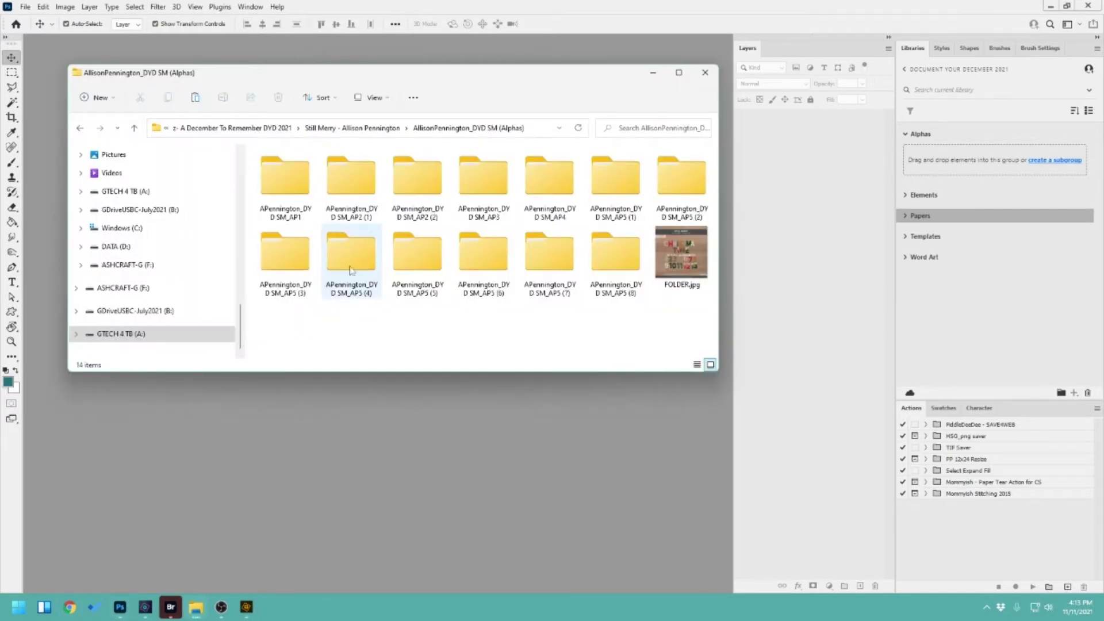
{"action": "double_click", "coordinate": [295, 187]}
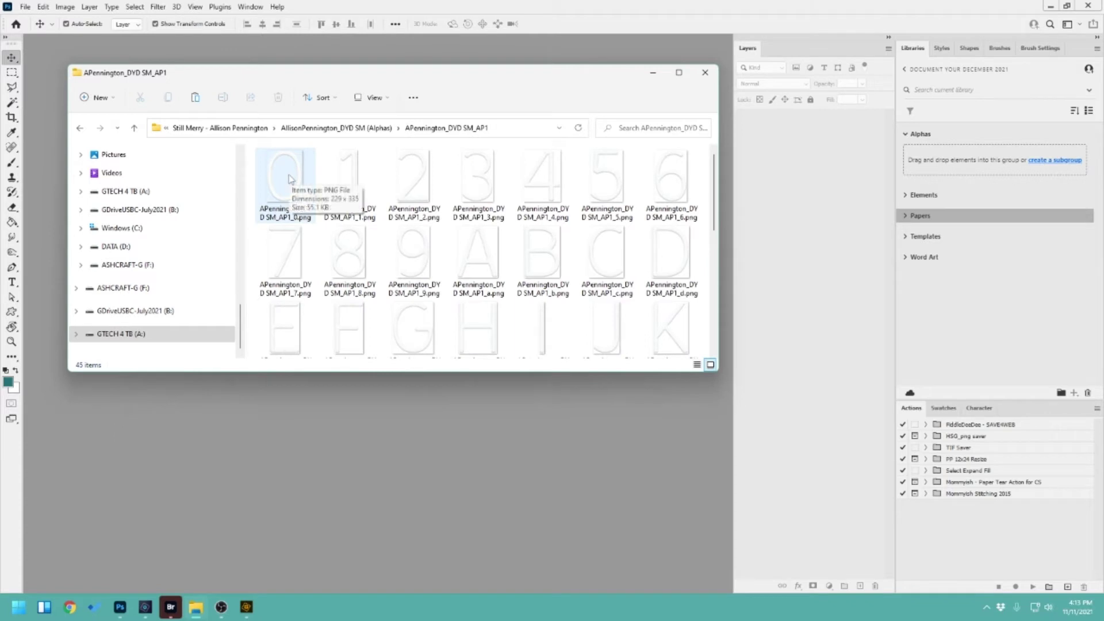
Add all PNG files from the DYD SM_AP1 folder to the Alphas group and collapse the group.
{"action": "left_click", "coordinate": [291, 180]}
{"action": "scroll", "coordinate": [448, 326], "scroll_direction": "down", "scroll_amount": 5}
{"action": "key", "text": "ctrl+a"}
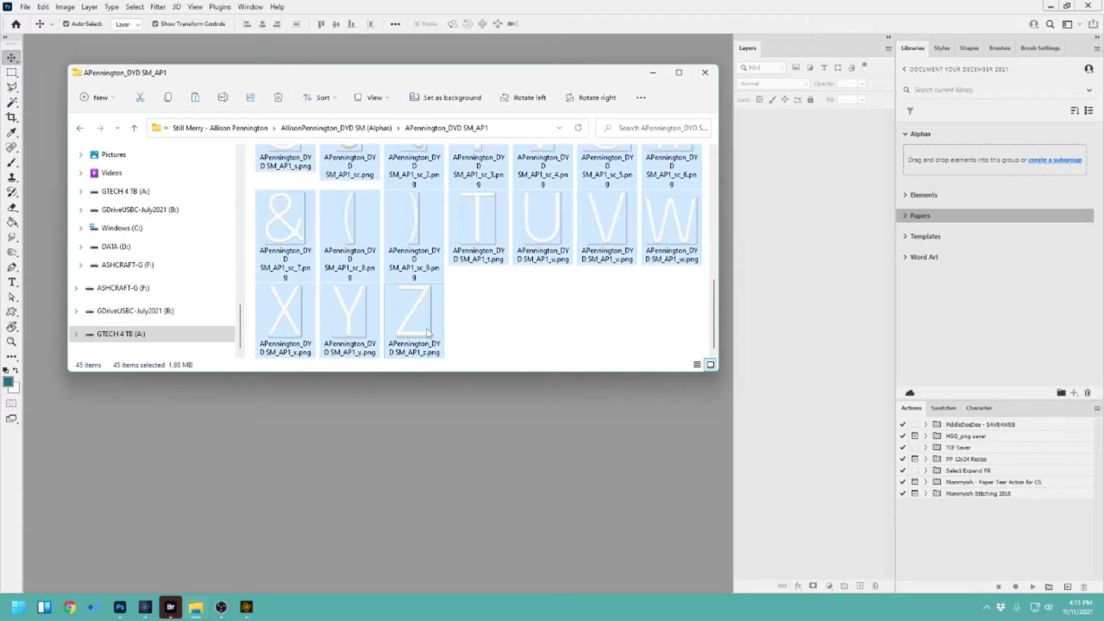
{"action": "scroll", "coordinate": [497, 319], "scroll_direction": "up", "scroll_amount": 5}
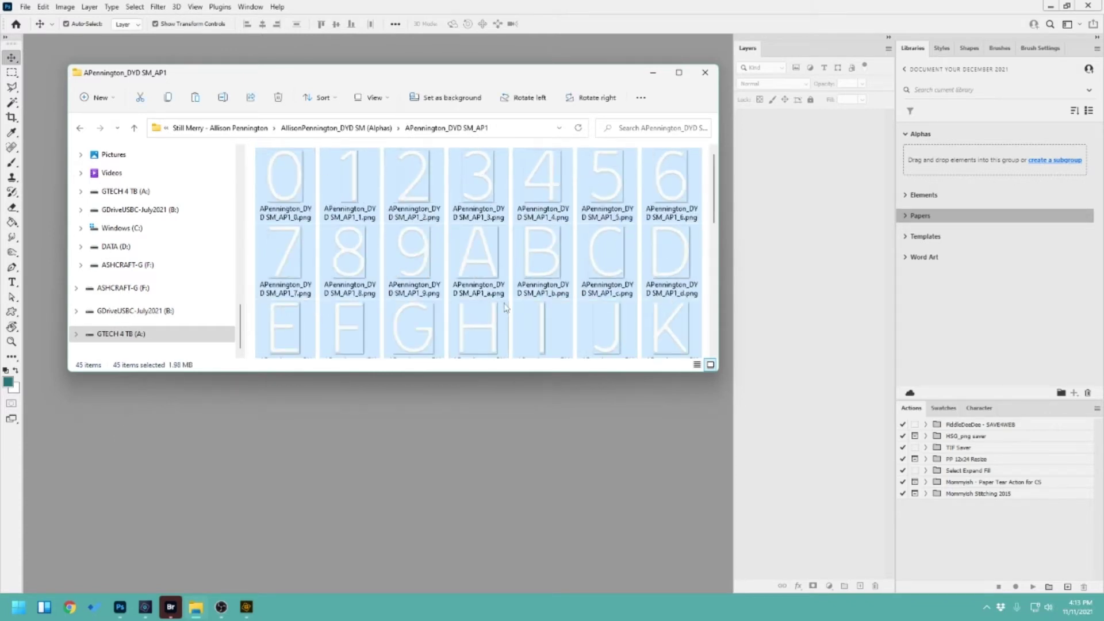
{"action": "left_click_drag", "start_coordinate": [286, 172], "coordinate": [950, 154]}
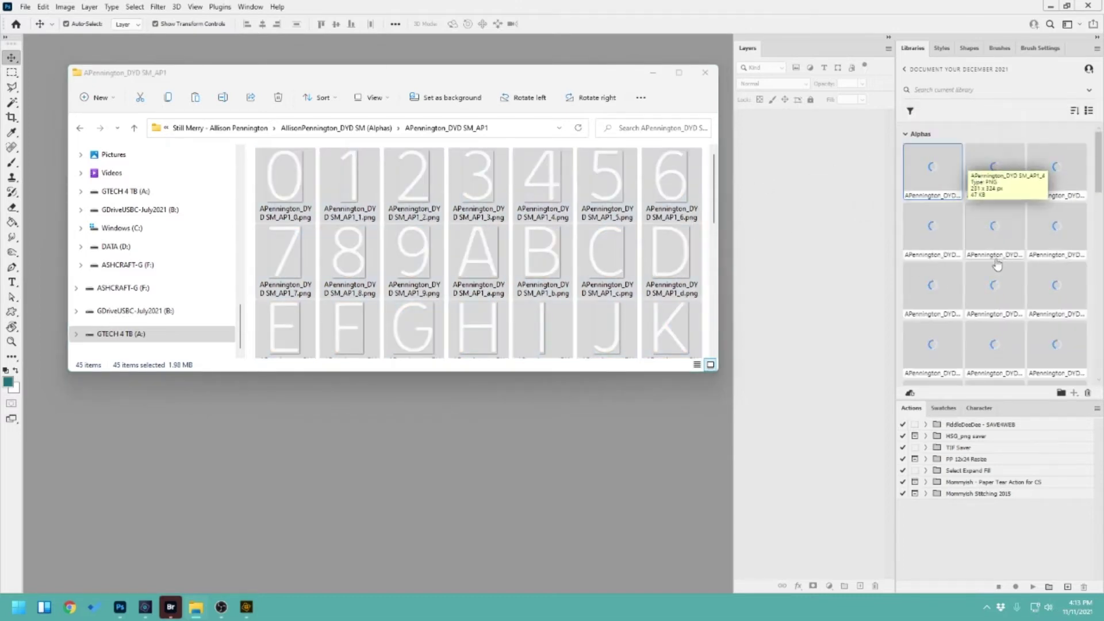
{"action": "scroll", "coordinate": [997, 265], "scroll_direction": "down", "scroll_amount": 10}
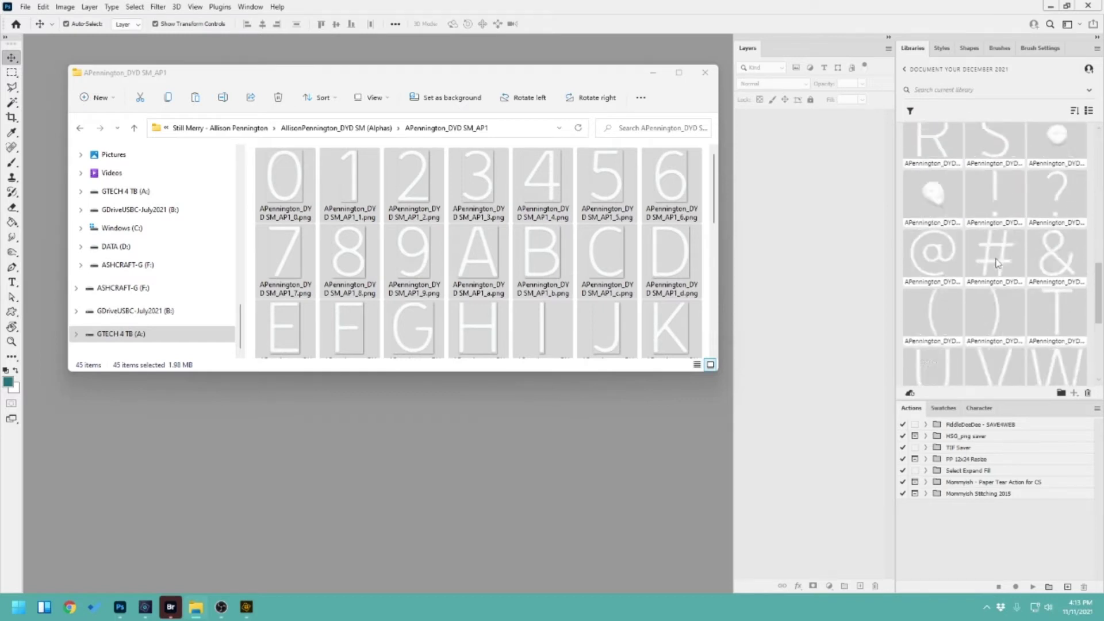
{"action": "scroll", "coordinate": [997, 264], "scroll_direction": "up", "scroll_amount": 10}
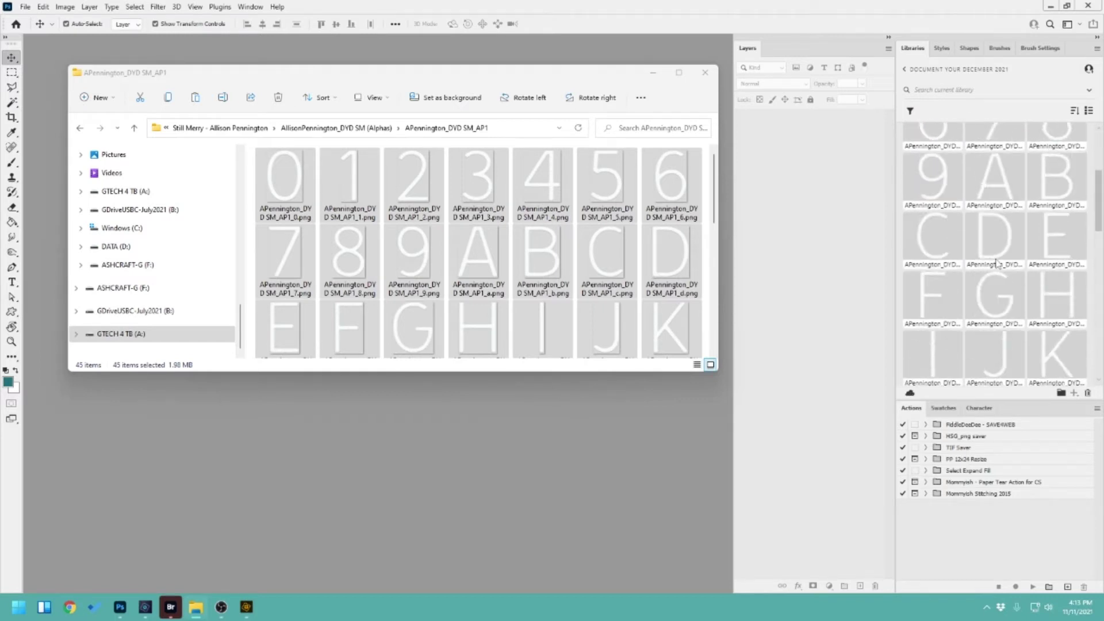
{"action": "left_click", "coordinate": [909, 135]}
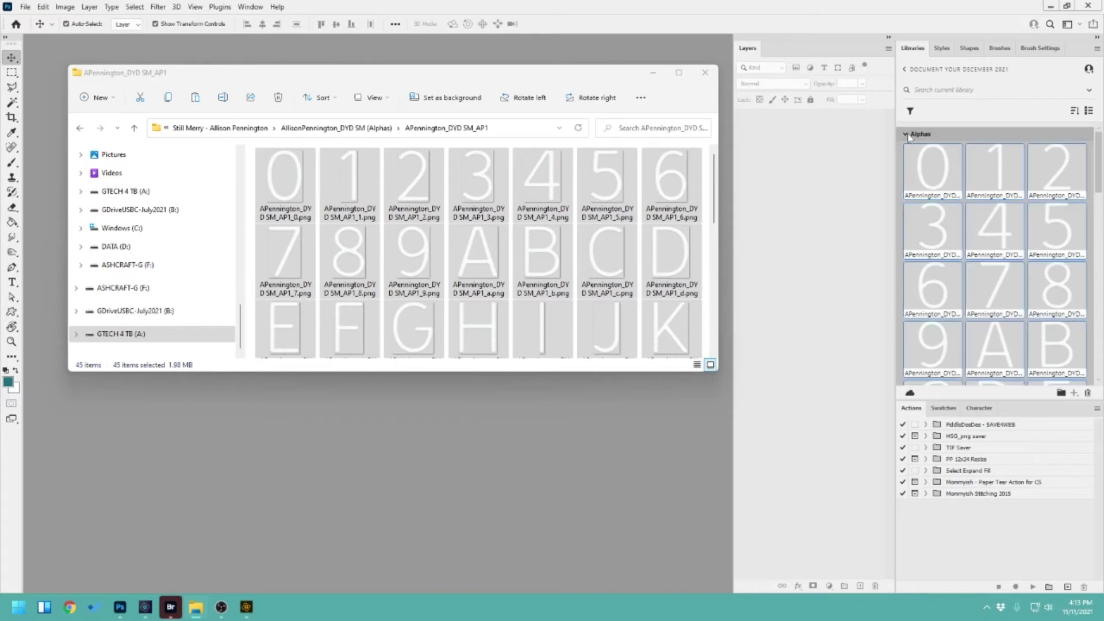
{"action": "left_click", "coordinate": [905, 134]}
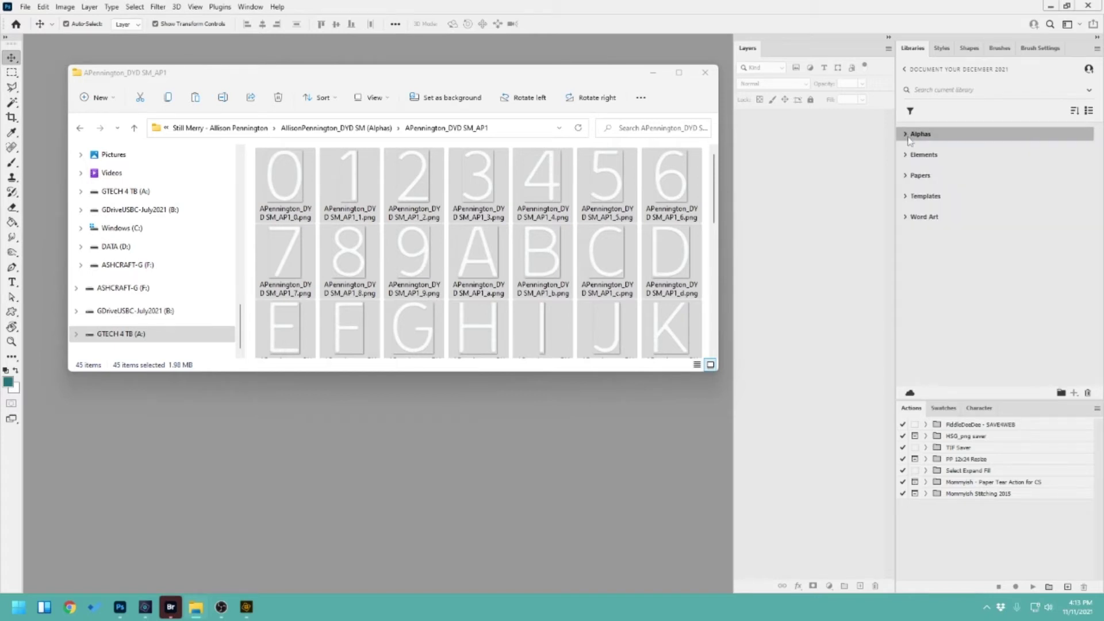
Open the Still Merry kit's P&B folder and select the paper files SM_PB (1).jpg through SM_PB (12).jpg.
{"action": "left_click", "coordinate": [906, 155]}
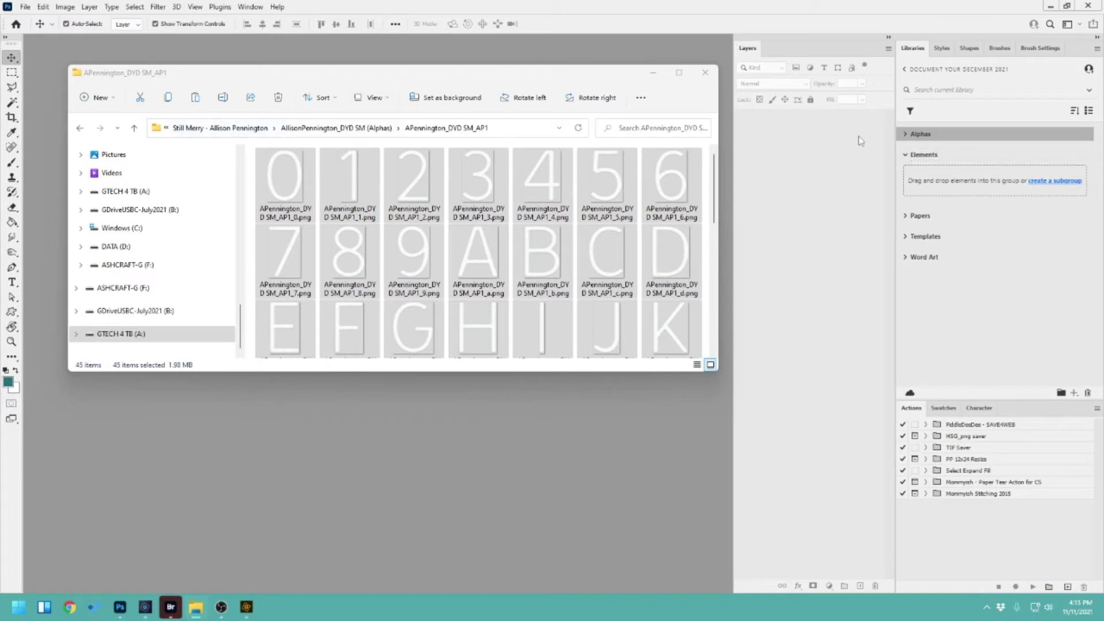
{"action": "left_click", "coordinate": [182, 129]}
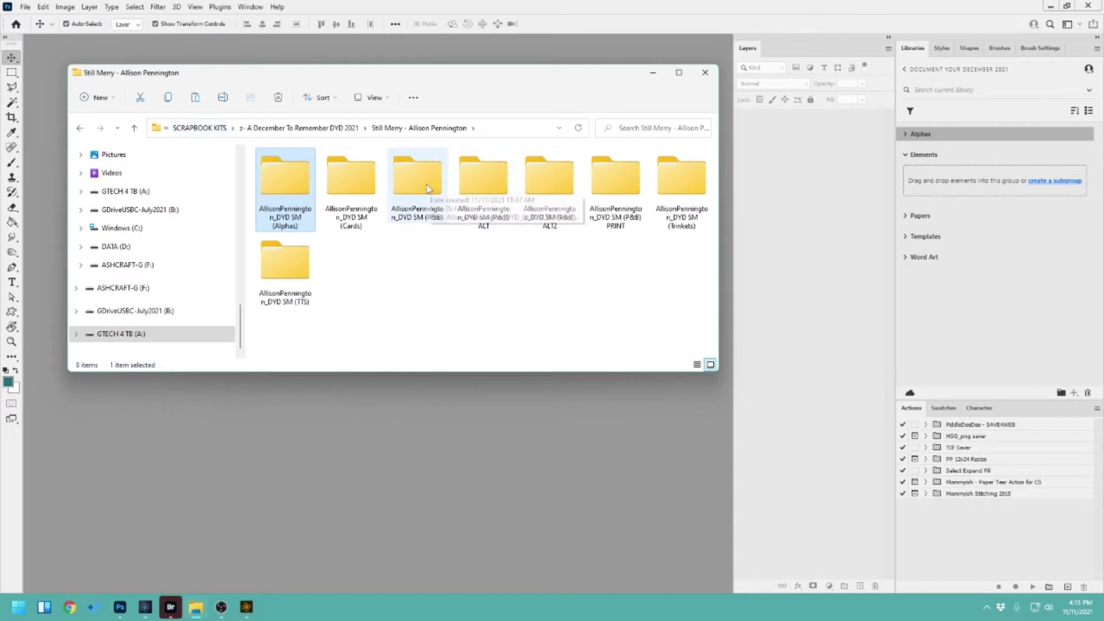
{"action": "double_click", "coordinate": [427, 185]}
{"action": "left_click", "coordinate": [351, 178]}
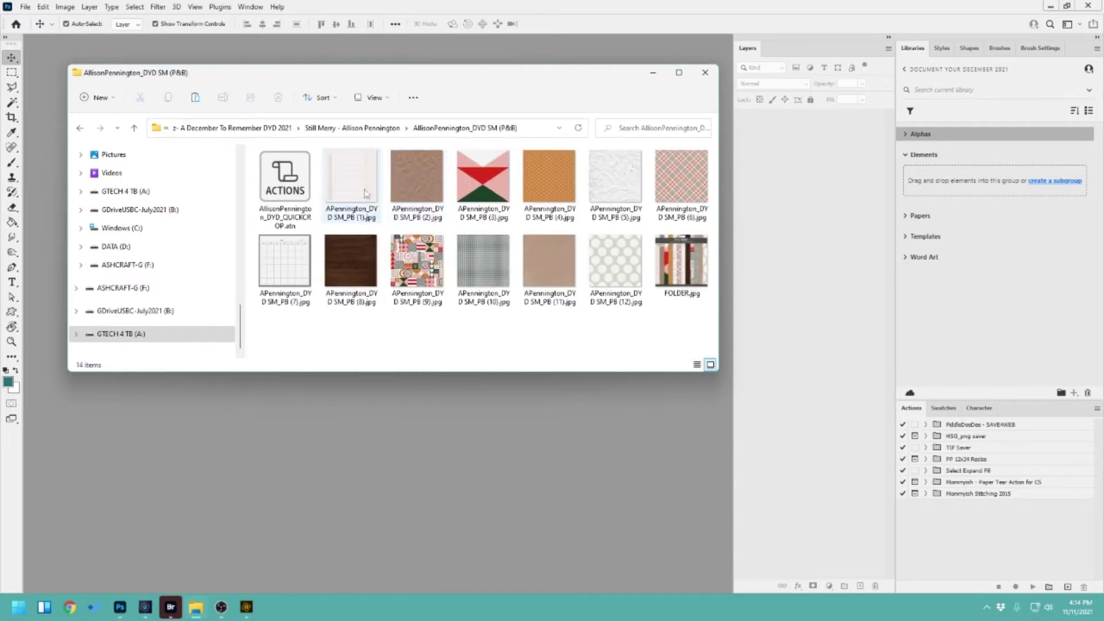
{"action": "left_click", "coordinate": [602, 272], "text": "shift"}
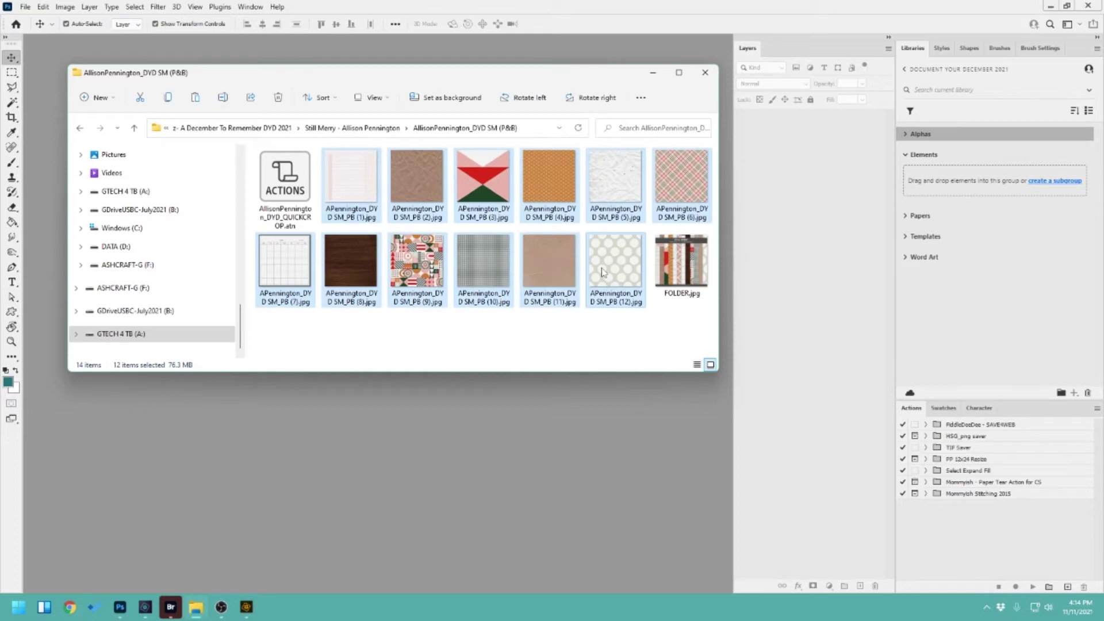
Add the selected paper JPGs to the library's Papers group, leaving the Elements and Papers groups collapsed.
{"action": "left_click_drag", "start_coordinate": [603, 272], "coordinate": [905, 157]}
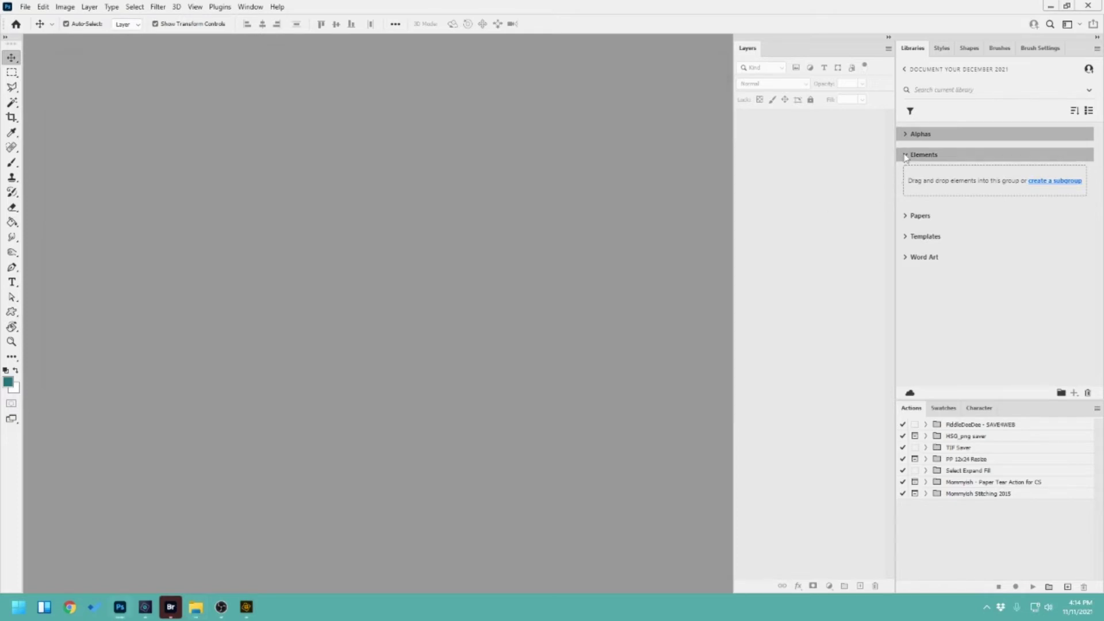
{"action": "left_click", "coordinate": [907, 155]}
{"action": "left_click", "coordinate": [920, 175]}
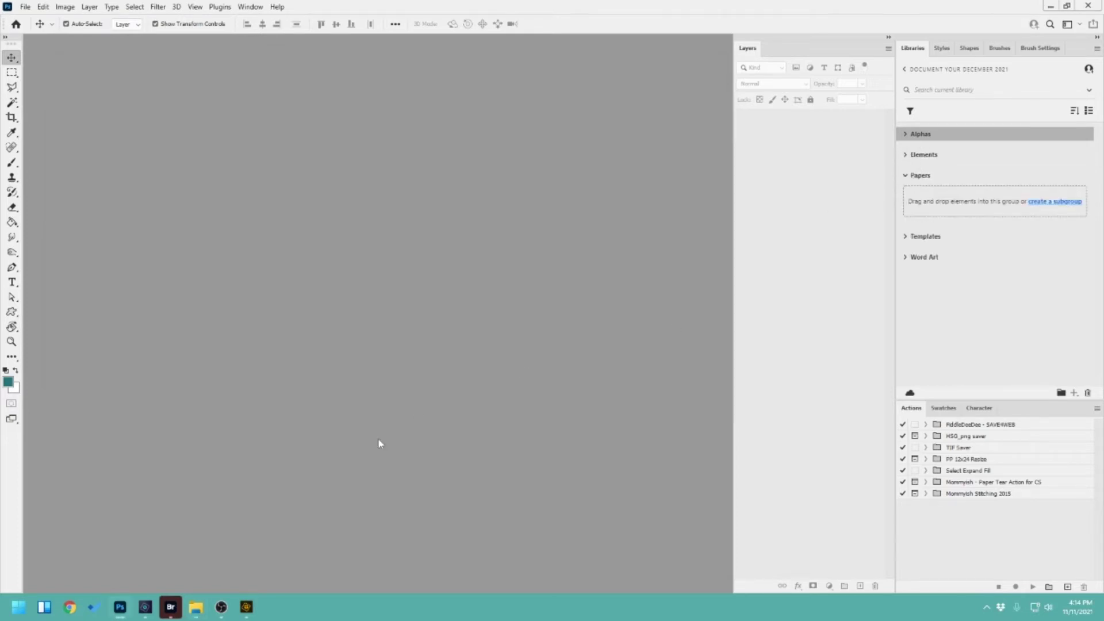
{"action": "left_click", "coordinate": [196, 608]}
{"action": "left_click_drag", "start_coordinate": [348, 181], "coordinate": [930, 192]}
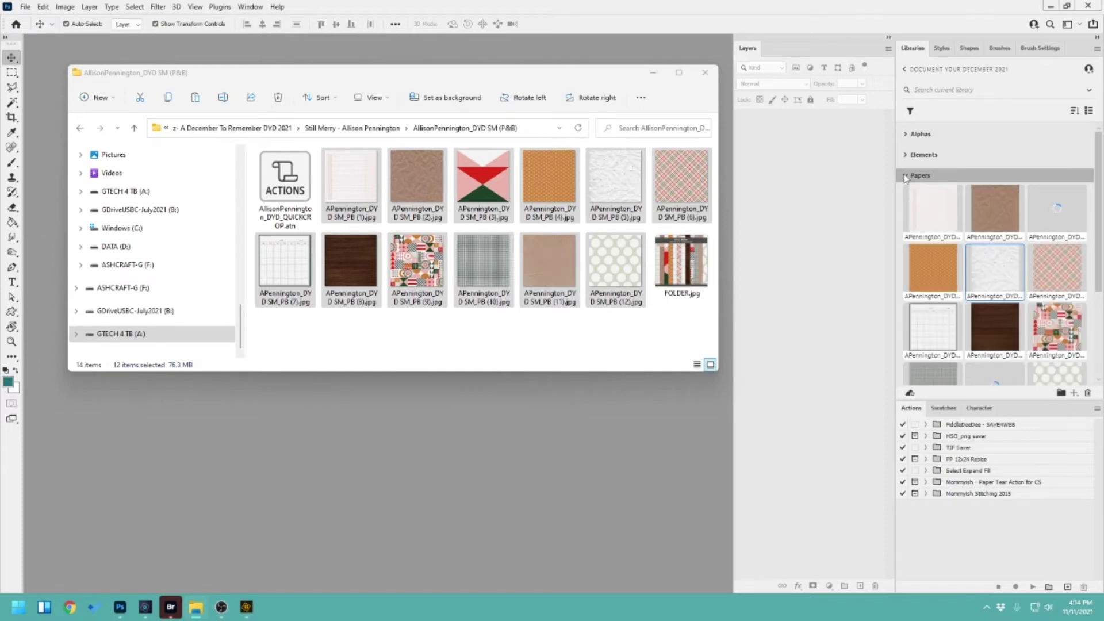
{"action": "left_click", "coordinate": [905, 176]}
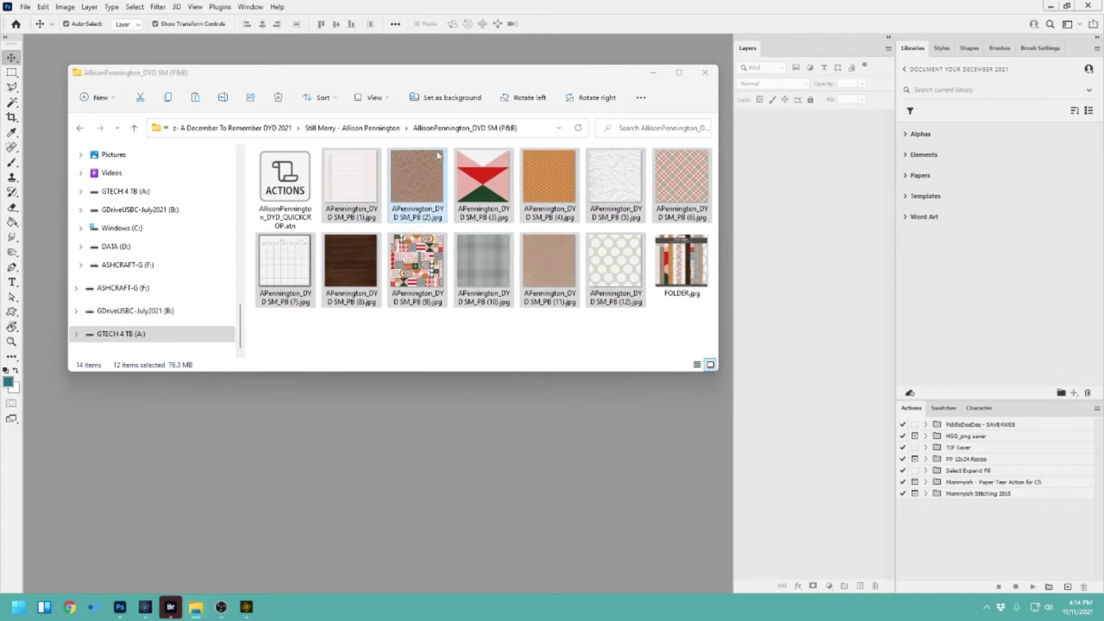
Add the kit's Trinkets files from SM_Bit (1).png through SM_Tag.png to the Elements group and collapse the group.
{"action": "left_click", "coordinate": [359, 130]}
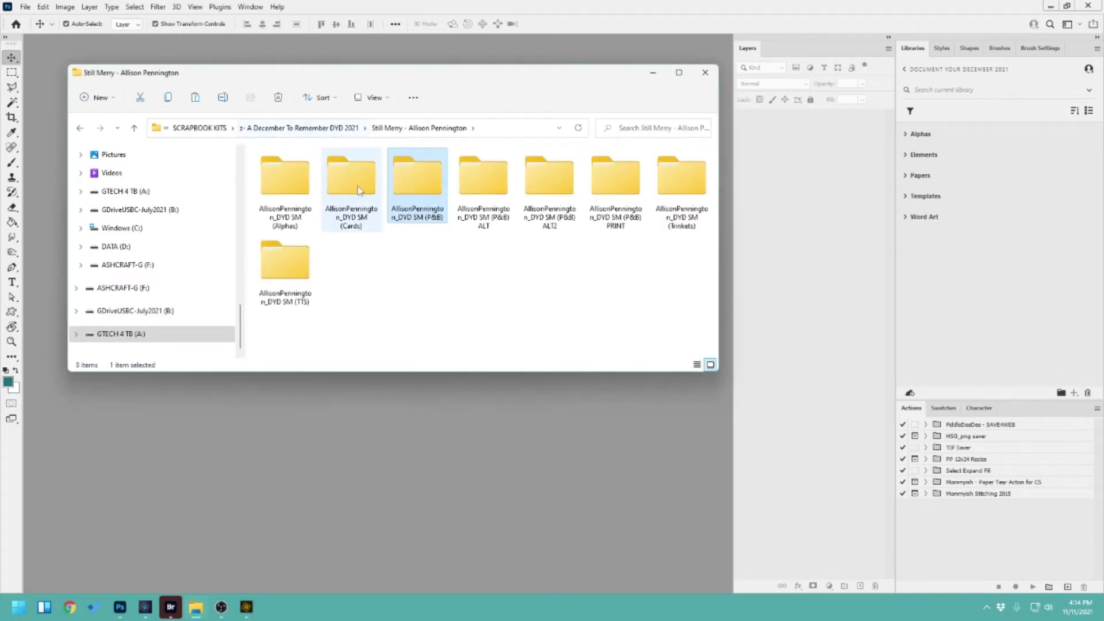
{"action": "double_click", "coordinate": [682, 184]}
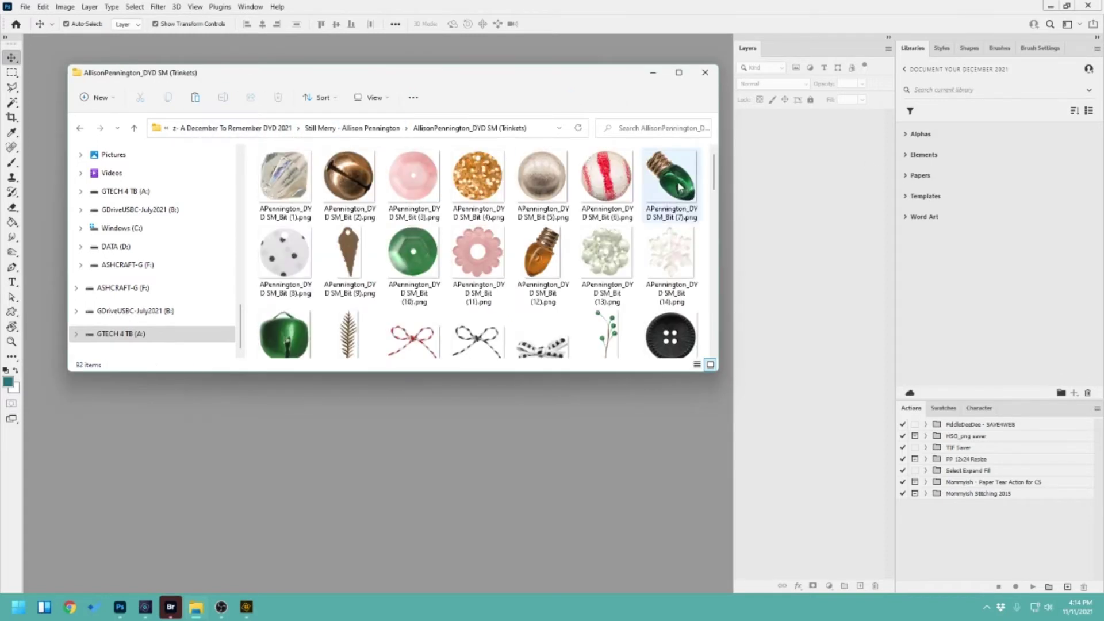
{"action": "left_click", "coordinate": [290, 175]}
{"action": "scroll", "coordinate": [590, 266], "scroll_direction": "down", "scroll_amount": 15}
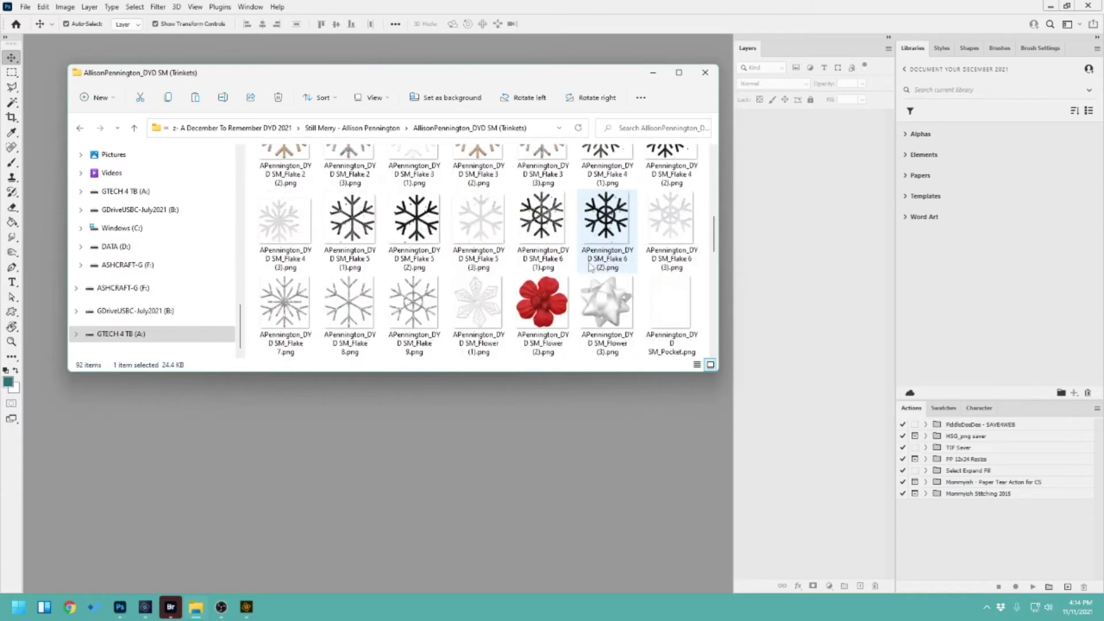
{"action": "scroll", "coordinate": [591, 266], "scroll_direction": "up", "scroll_amount": 1}
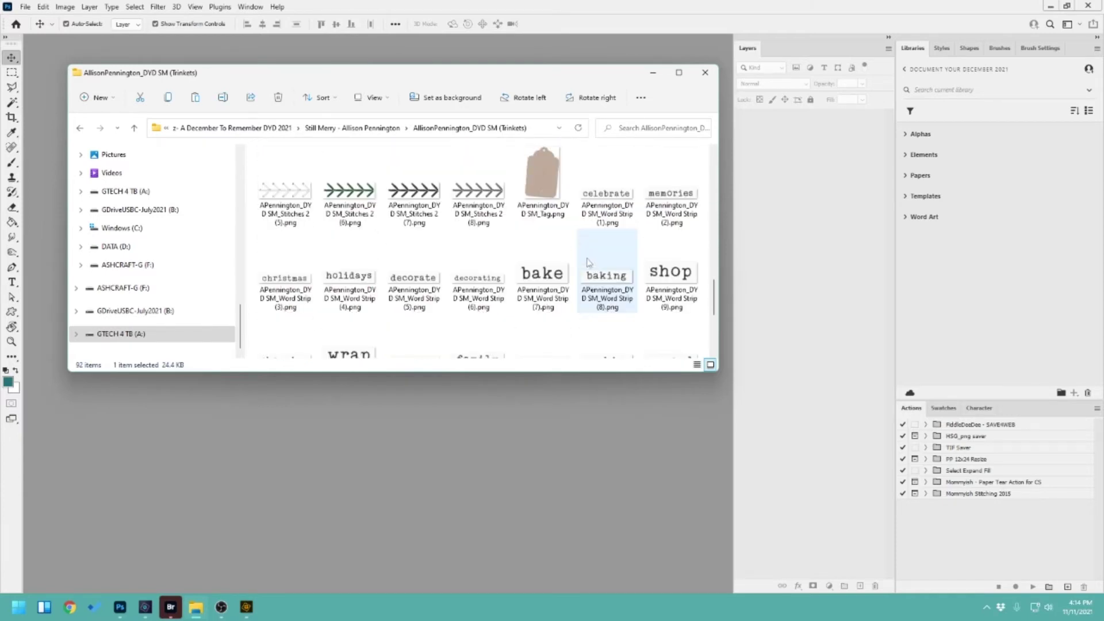
{"action": "left_click", "coordinate": [546, 199], "text": "shift"}
{"action": "scroll", "coordinate": [586, 253], "scroll_direction": "down", "scroll_amount": 5}
{"action": "scroll", "coordinate": [588, 253], "scroll_direction": "up", "scroll_amount": 5}
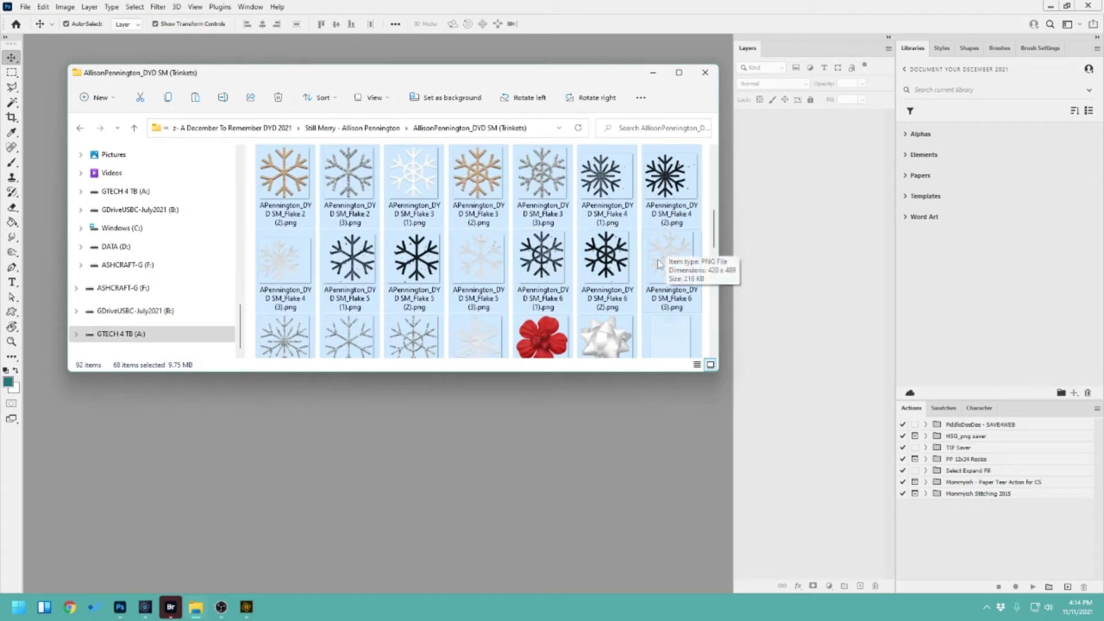
{"action": "left_click_drag", "start_coordinate": [668, 248], "coordinate": [932, 159]}
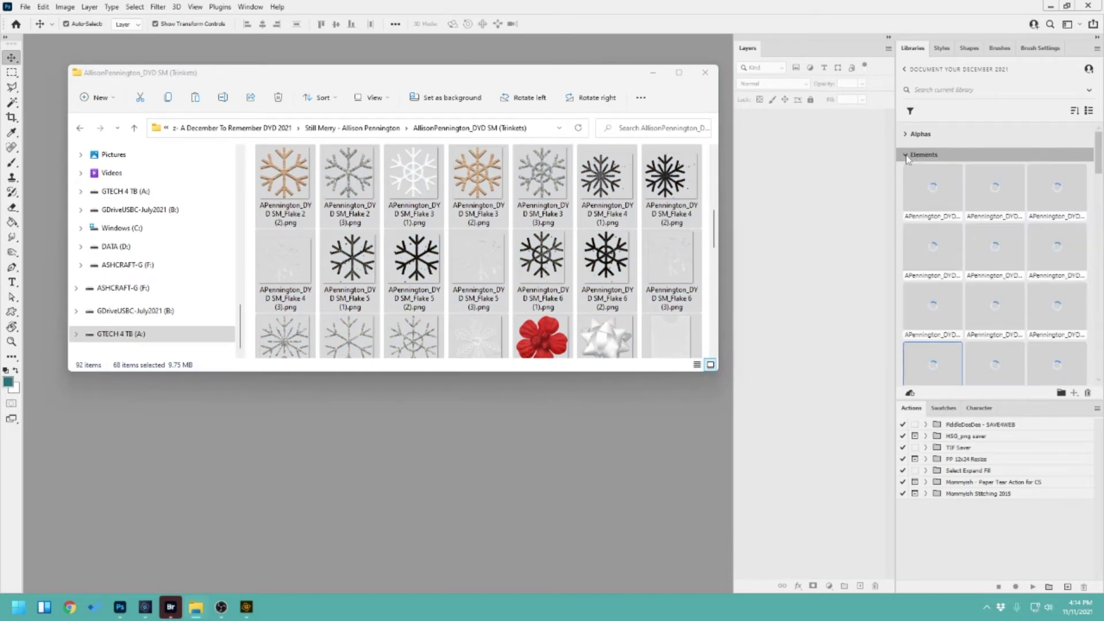
{"action": "left_click", "coordinate": [907, 156]}
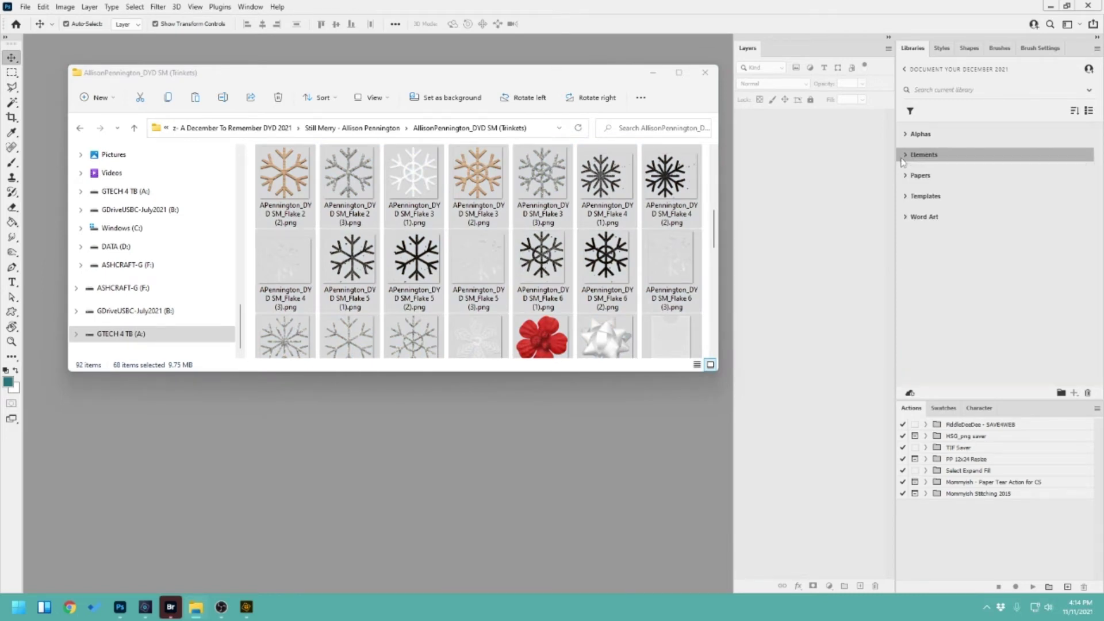
Add the files SM_Word Strip (1).png through (23).png to the Word Art group and collapse the group.
{"action": "scroll", "coordinate": [610, 180], "scroll_direction": "down", "scroll_amount": 10}
{"action": "left_click", "coordinate": [610, 179]}
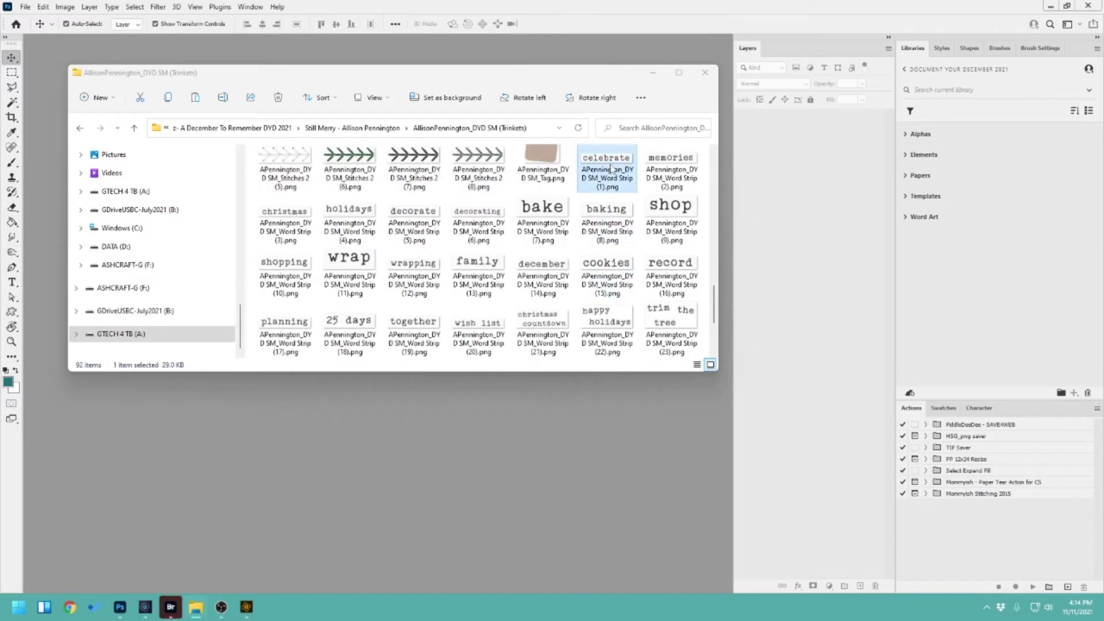
{"action": "scroll", "coordinate": [666, 268], "scroll_direction": "down", "scroll_amount": 1}
{"action": "left_click", "coordinate": [666, 268], "text": "shift"}
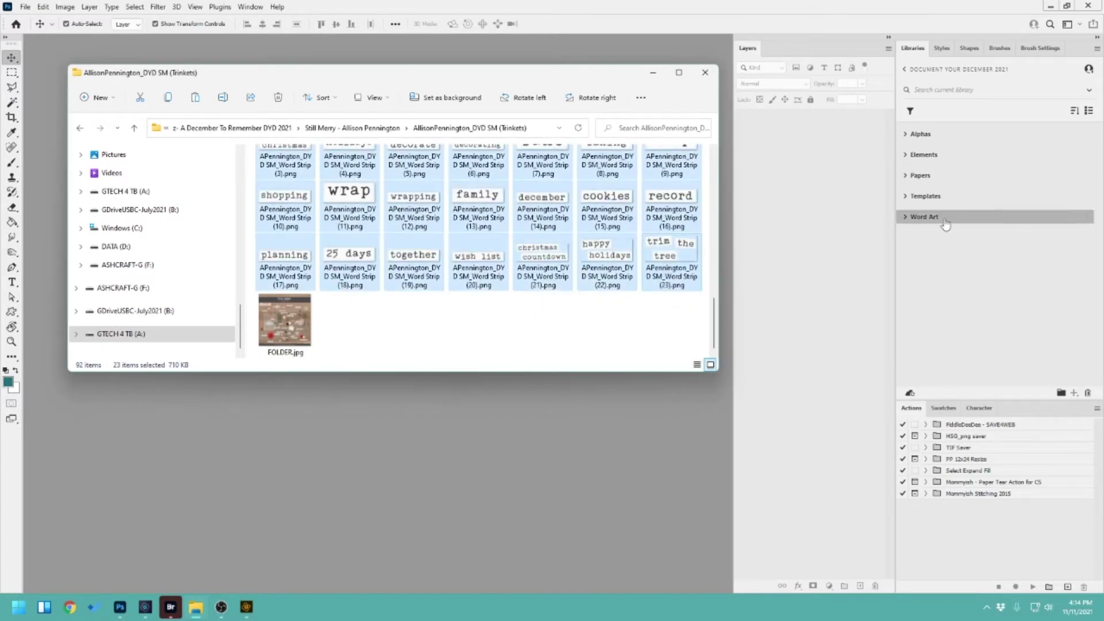
{"action": "left_click_drag", "start_coordinate": [666, 210], "coordinate": [932, 223]}
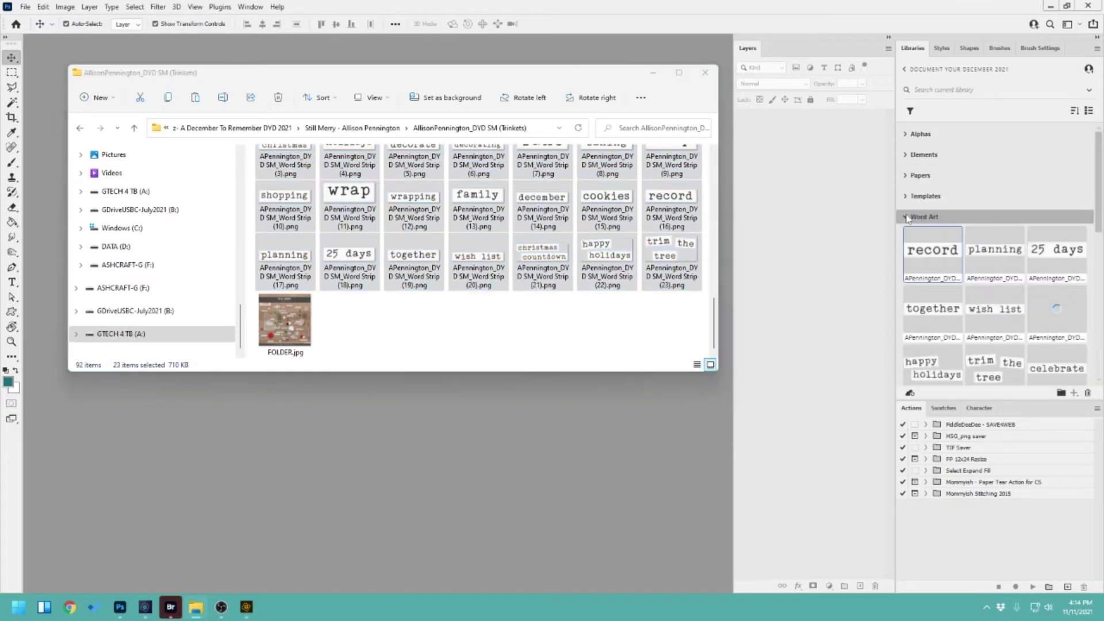
{"action": "left_click", "coordinate": [907, 217]}
Expand the Templates library group and open the fdd_DecemberDetails4_PSDs folder in File Explorer.
{"action": "left_click", "coordinate": [905, 201]}
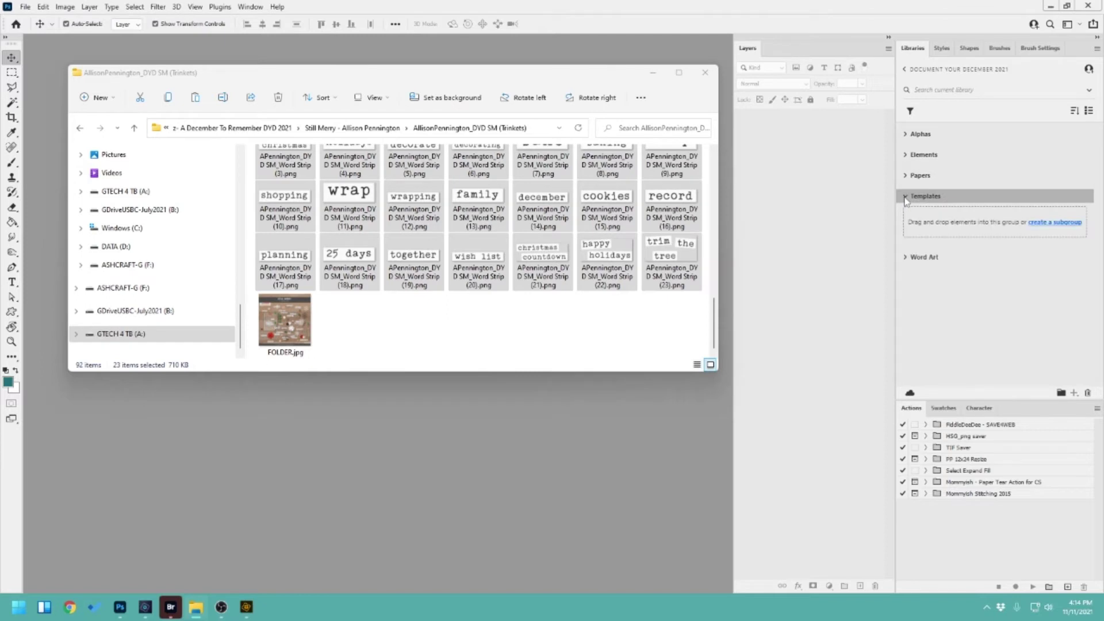
{"action": "left_click", "coordinate": [201, 130]}
{"action": "double_click", "coordinate": [478, 189]}
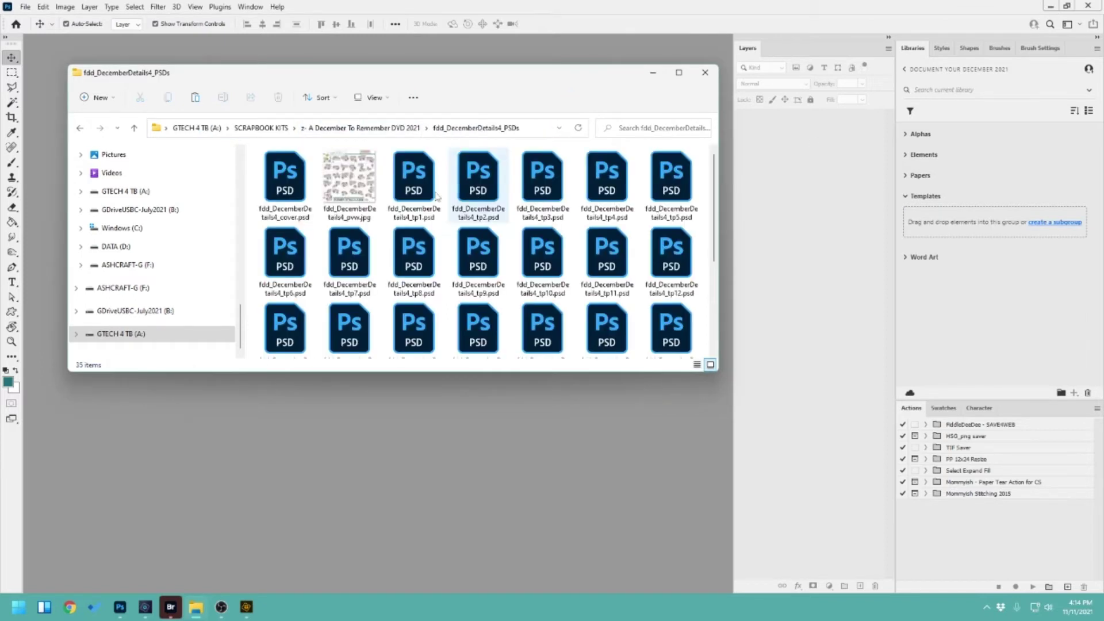
Add the cover, tp1, tp2 and tp3 PSDs of DecemberDetails4 to the Templates group and minimize File Explorer.
{"action": "left_click", "coordinate": [419, 185]}
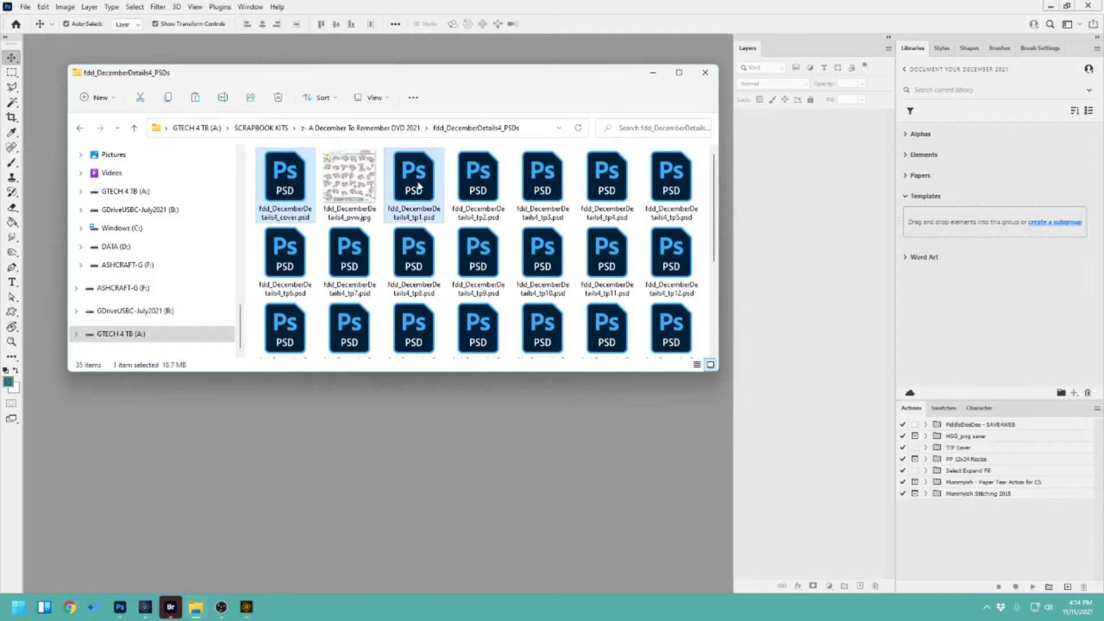
{"action": "left_click", "coordinate": [484, 185], "text": "ctrl"}
{"action": "left_click", "coordinate": [523, 181], "text": "ctrl"}
{"action": "left_click", "coordinate": [270, 181], "text": "ctrl"}
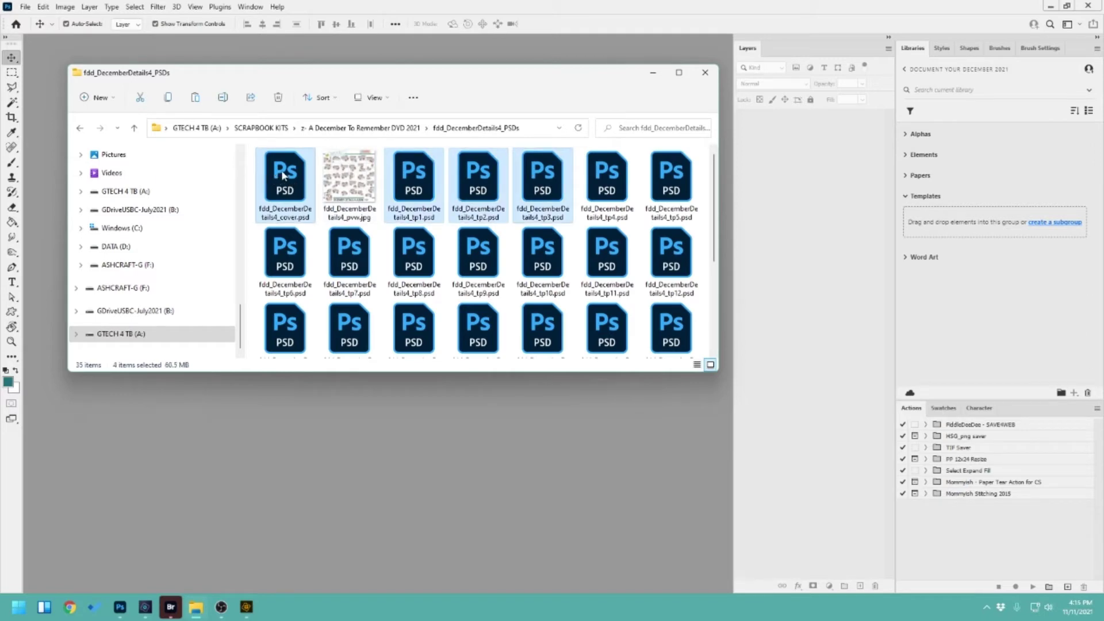
{"action": "left_click_drag", "start_coordinate": [285, 177], "coordinate": [925, 223]}
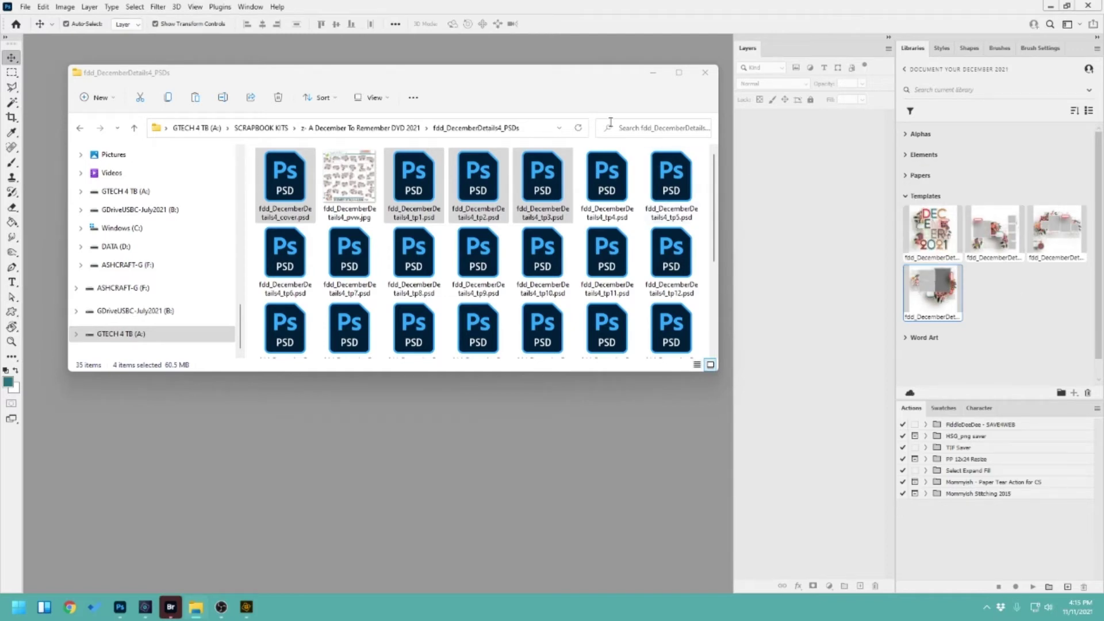
{"action": "left_click", "coordinate": [653, 77]}
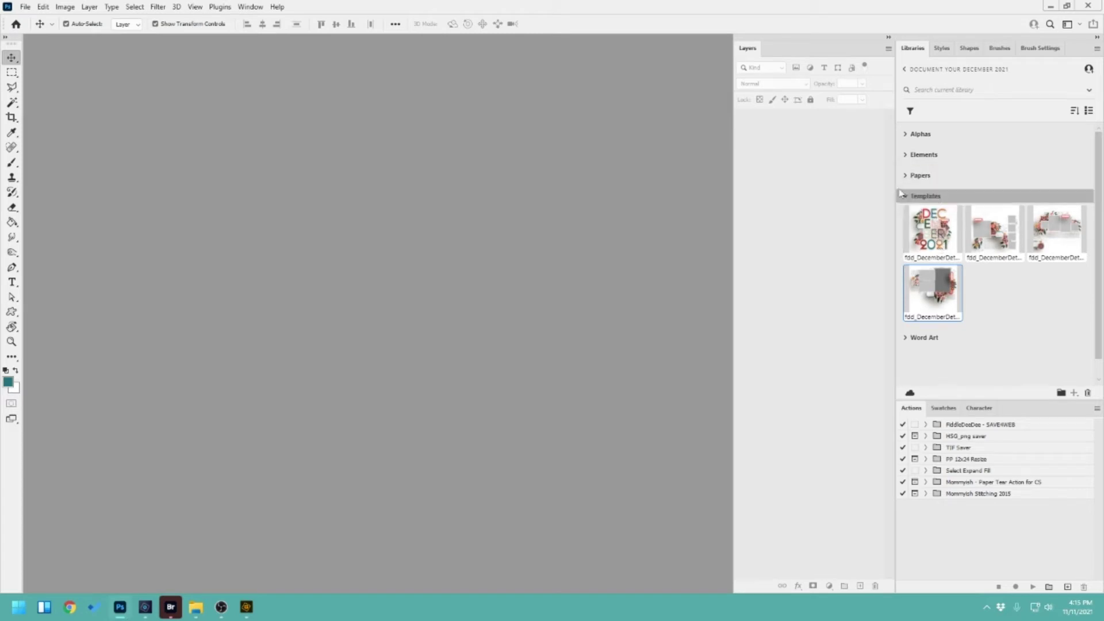
Create a 12 x 12 inch RGB document at 300 pixels/inch with a transparent background.
{"action": "left_click", "coordinate": [25, 6]}
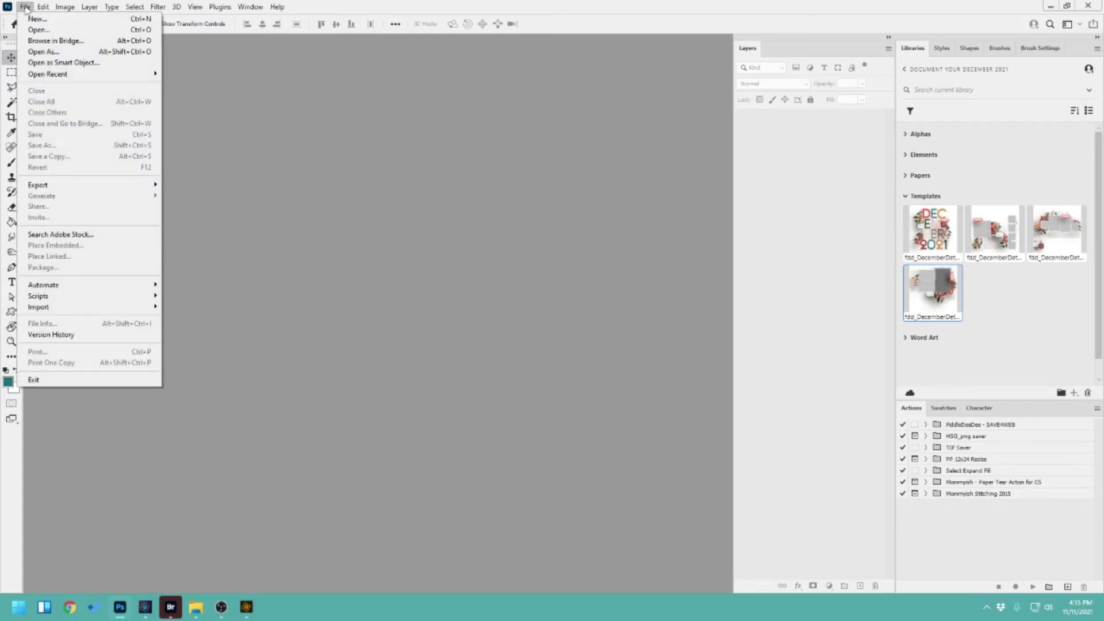
{"action": "left_click", "coordinate": [38, 18]}
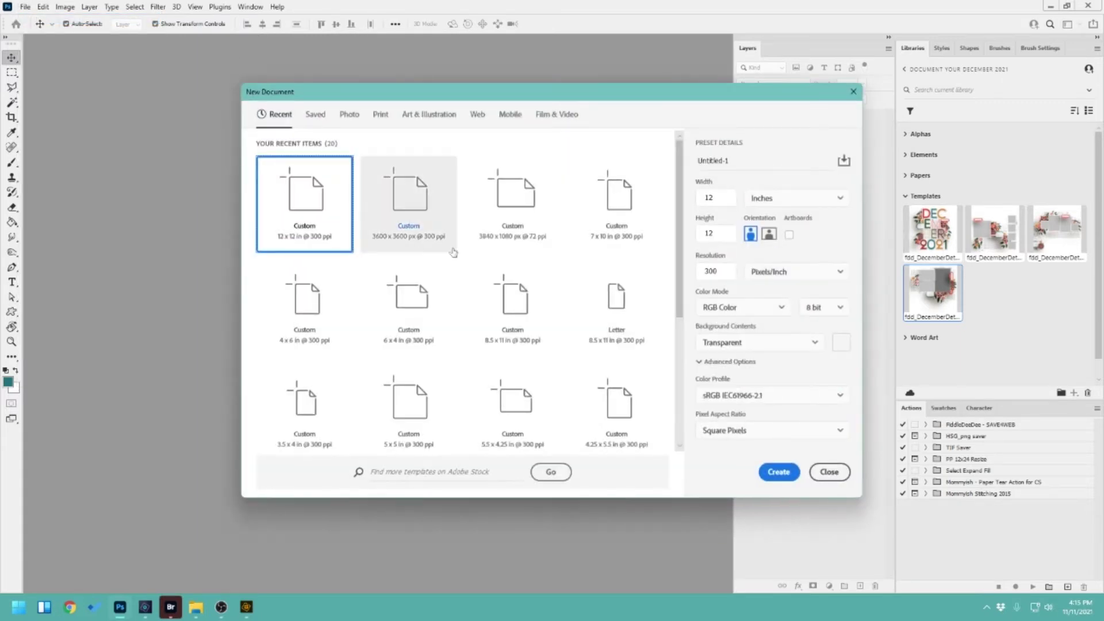
{"action": "left_click", "coordinate": [788, 472]}
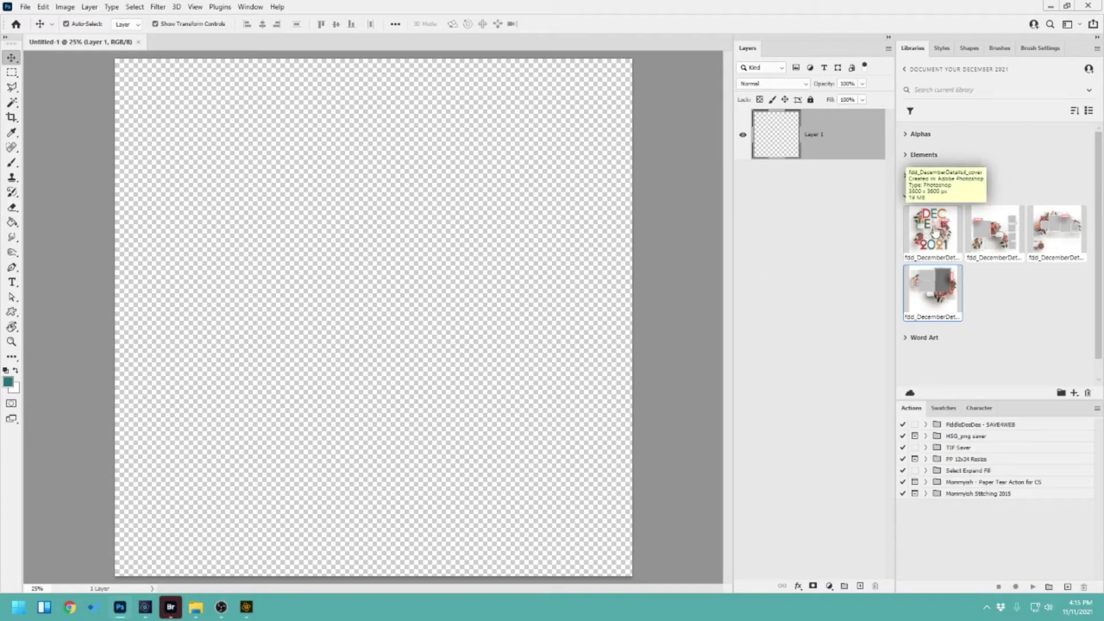
{"action": "left_click_drag", "start_coordinate": [936, 232], "coordinate": [376, 327]}
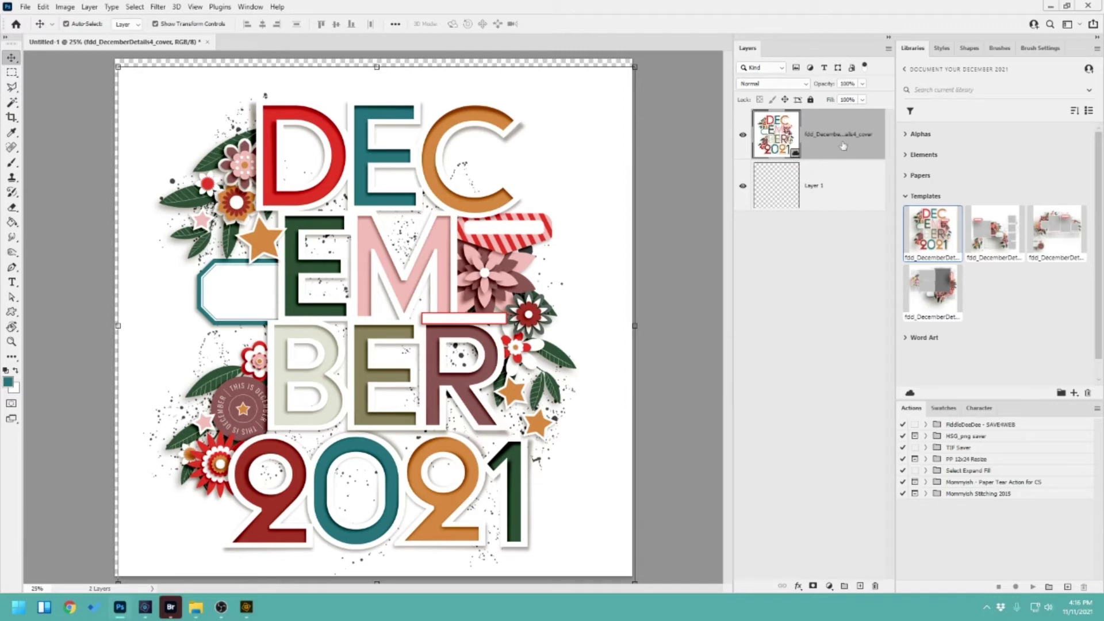
{"action": "left_click_drag", "start_coordinate": [598, 213], "coordinate": [572, 206]}
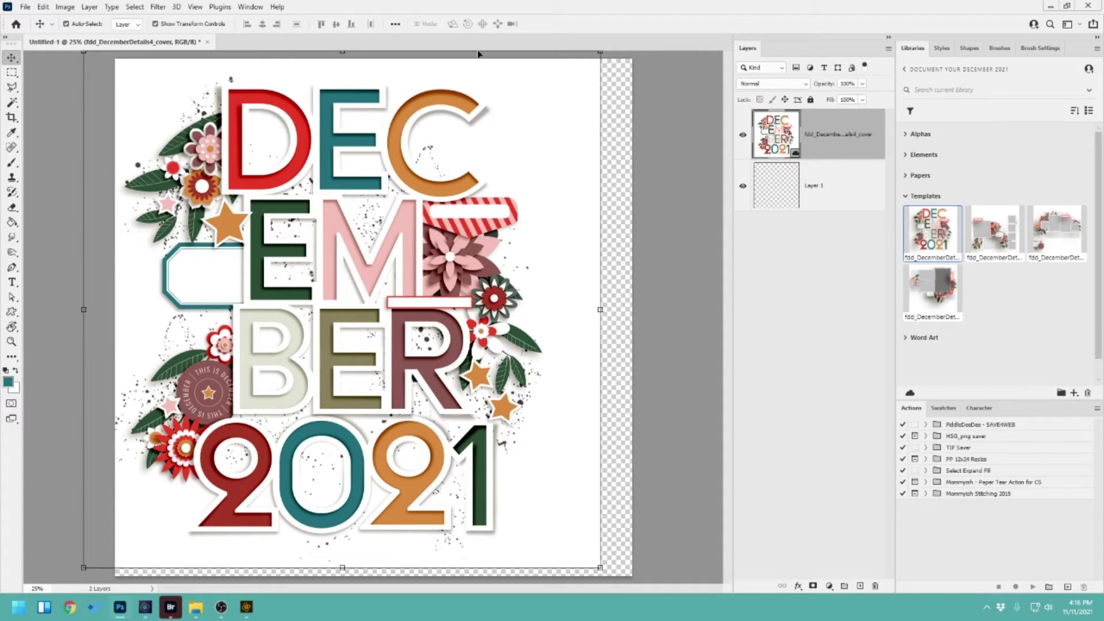
{"action": "right_click", "coordinate": [804, 138]}
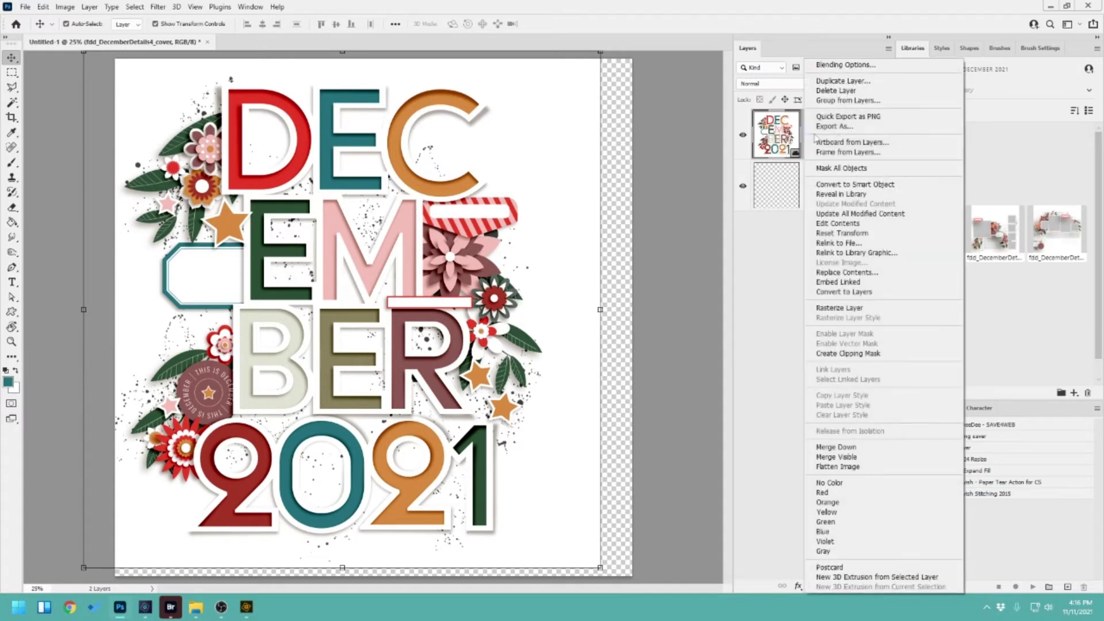
{"action": "left_click", "coordinate": [830, 95]}
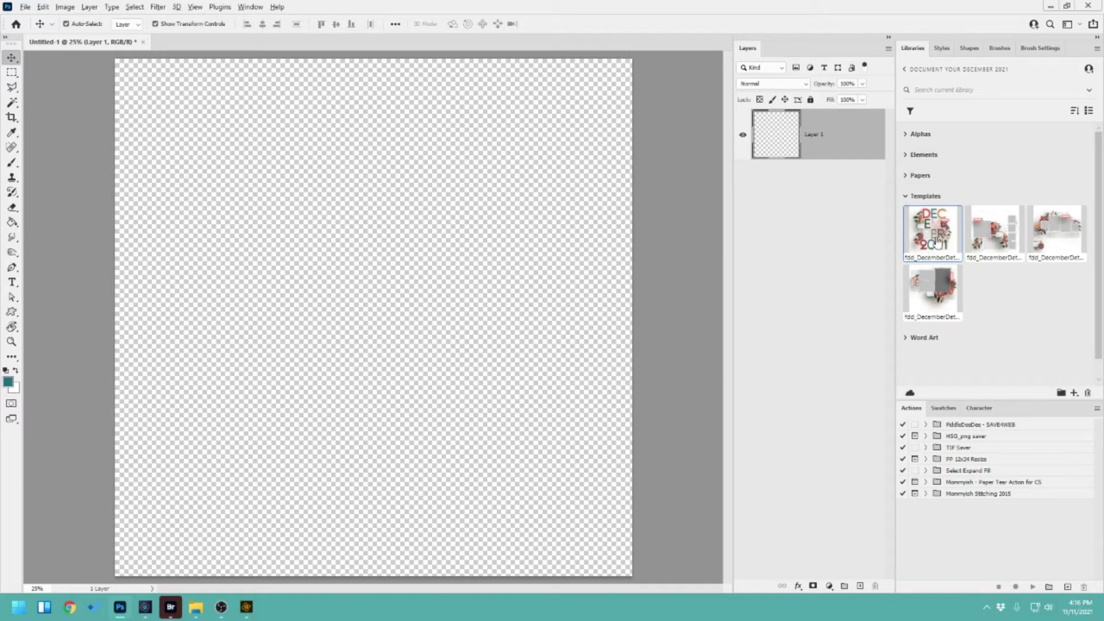
Place the fdd_DecemberDetails4_cover template from the library as separate editable layers, align it with the canvas and deselect the layers.
{"action": "left_click_drag", "start_coordinate": [935, 235], "coordinate": [433, 288]}
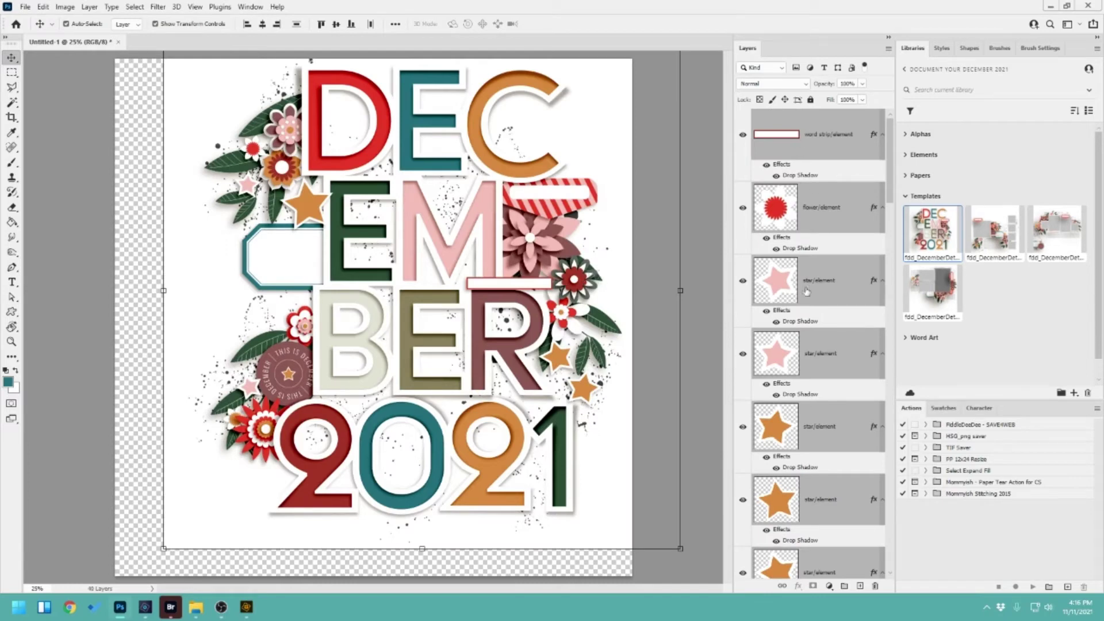
{"action": "left_click_drag", "start_coordinate": [615, 283], "coordinate": [566, 309]}
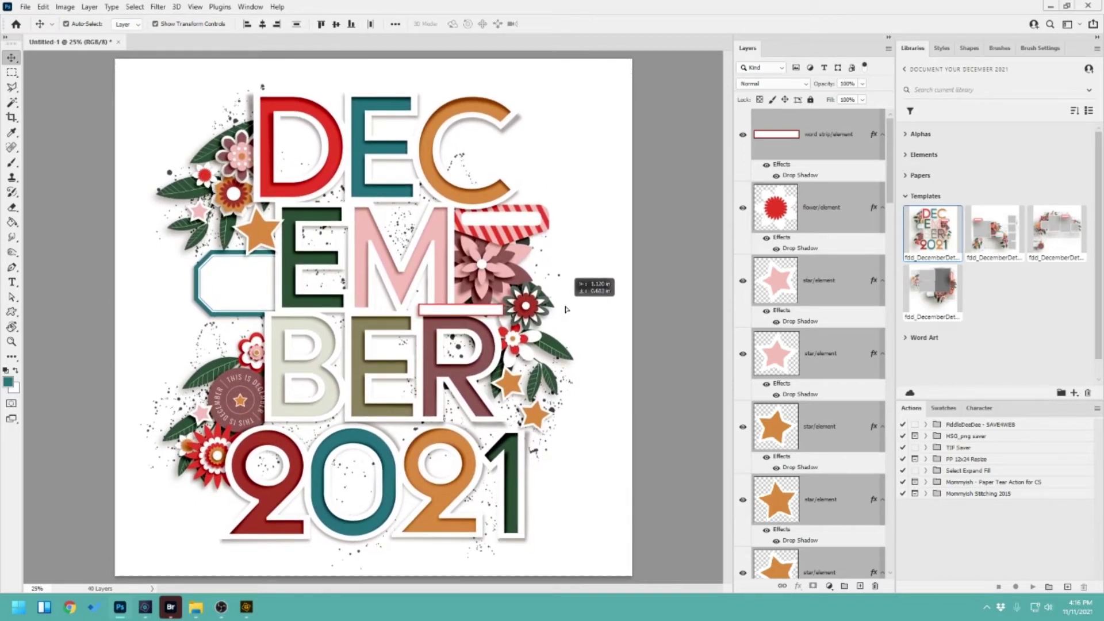
{"action": "left_click_drag", "start_coordinate": [565, 310], "coordinate": [565, 310]}
{"action": "left_click", "coordinate": [656, 236]}
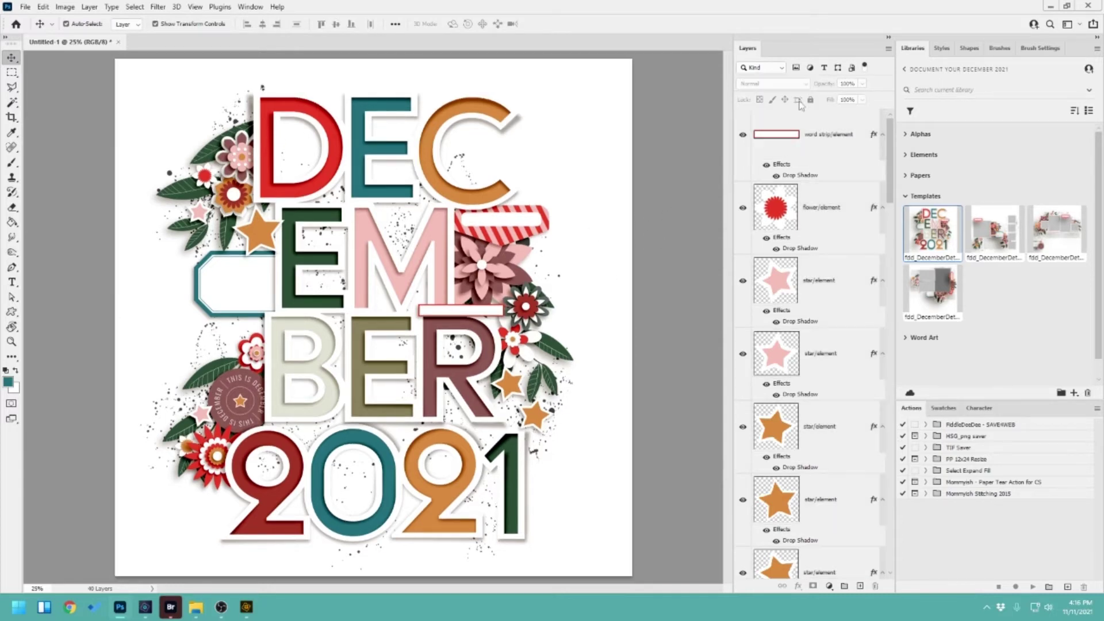
Place SM_Flower (2) from the Elements library group over the orange flower beside the D and scale it to about 68%.
{"action": "left_click", "coordinate": [906, 199]}
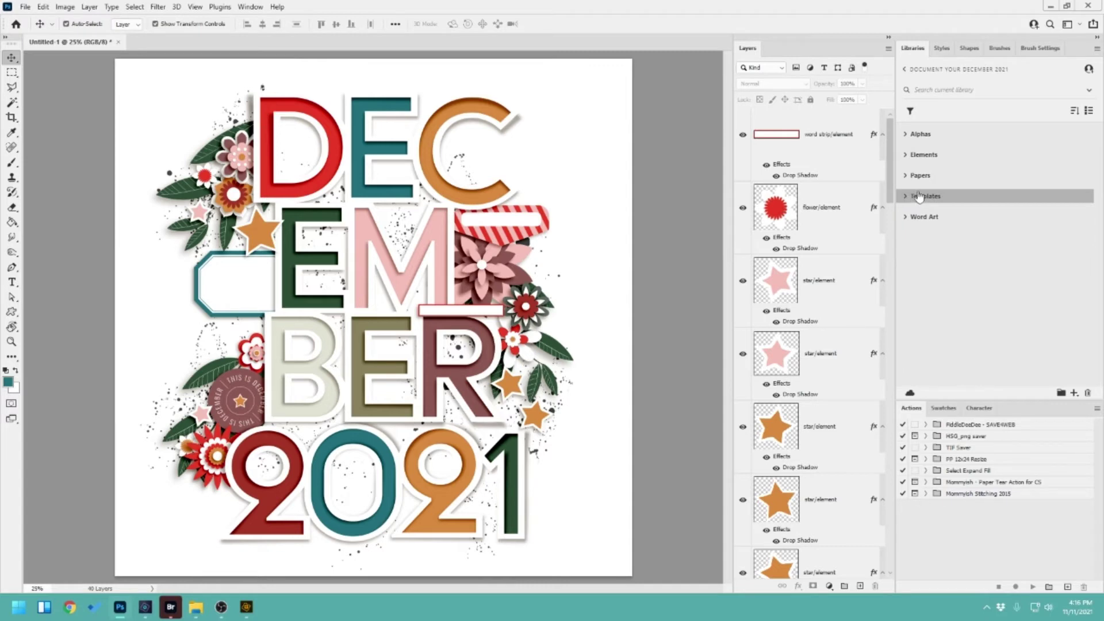
{"action": "left_click", "coordinate": [906, 155]}
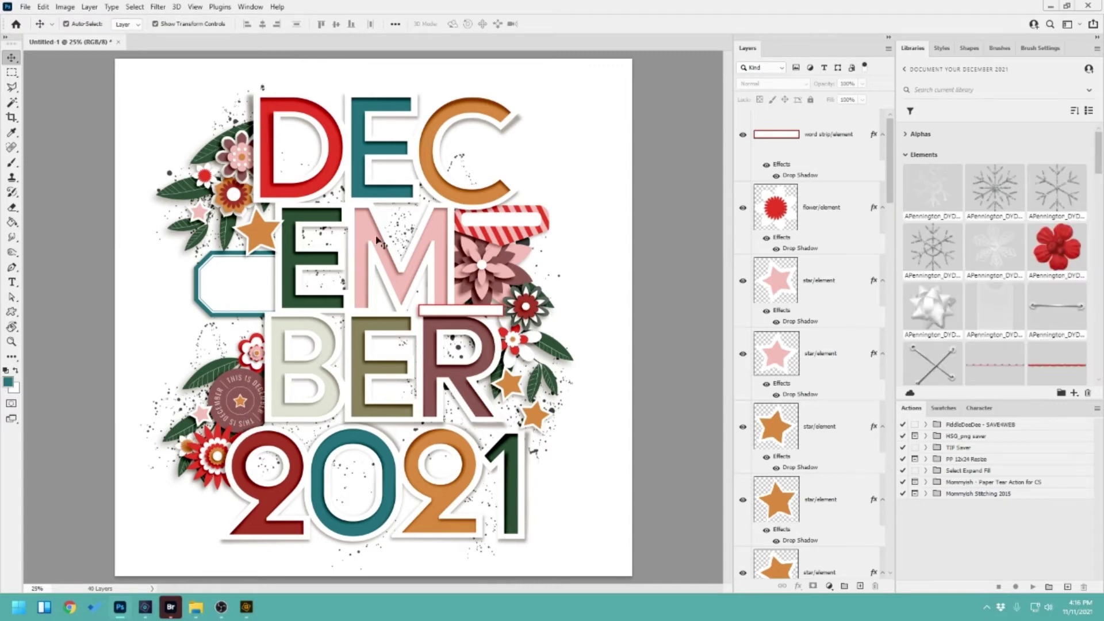
{"action": "left_click", "coordinate": [230, 210]}
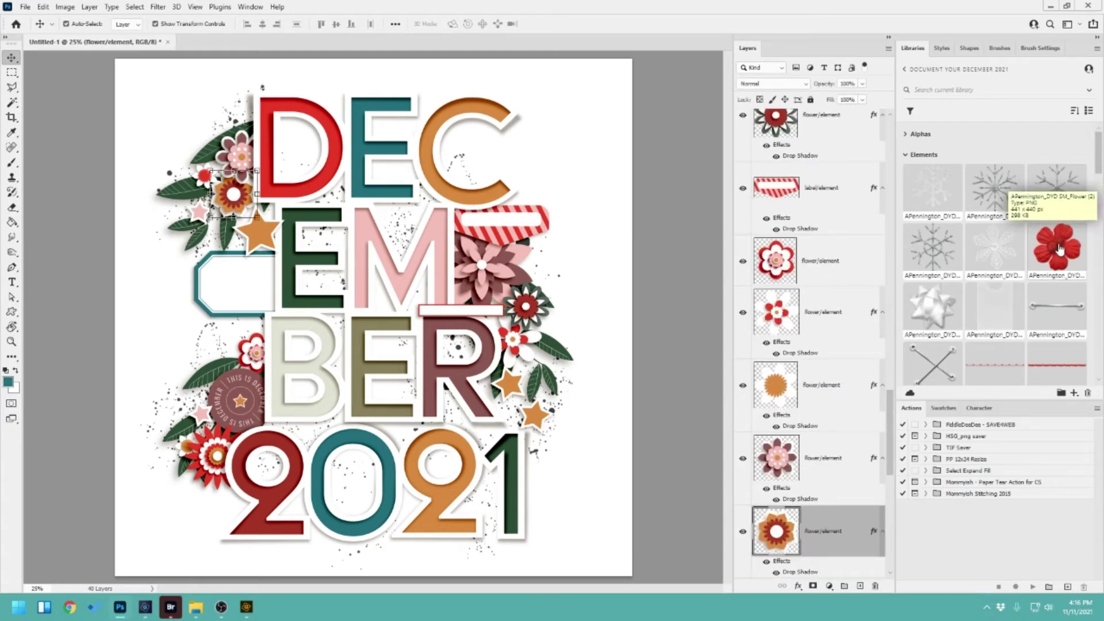
{"action": "left_click_drag", "start_coordinate": [1060, 249], "coordinate": [247, 207]}
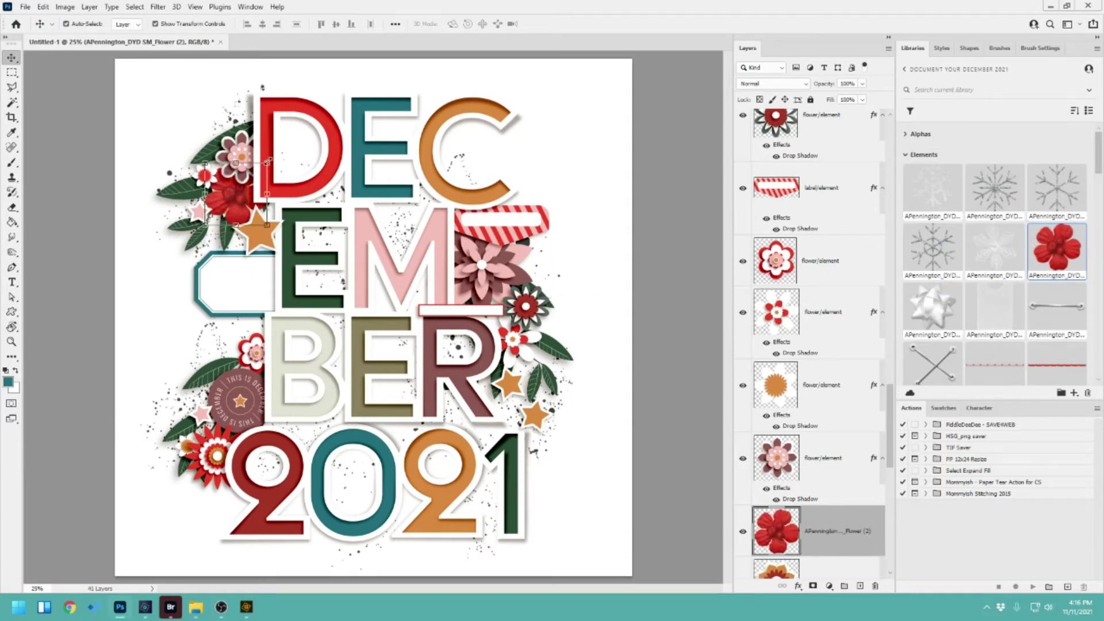
{"action": "left_click_drag", "start_coordinate": [266, 164], "coordinate": [243, 184]}
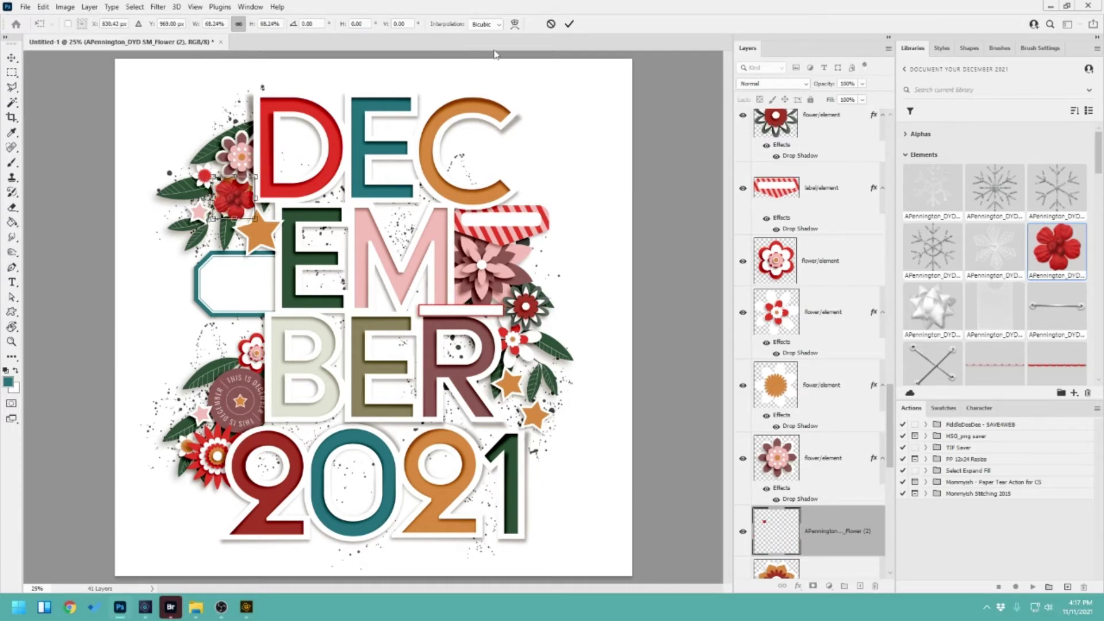
{"action": "left_click", "coordinate": [569, 24]}
Apply the fdd_flower (medium) shadow style to the new red flower and delete the orange template flower layer beneath it.
{"action": "left_click", "coordinate": [946, 49]}
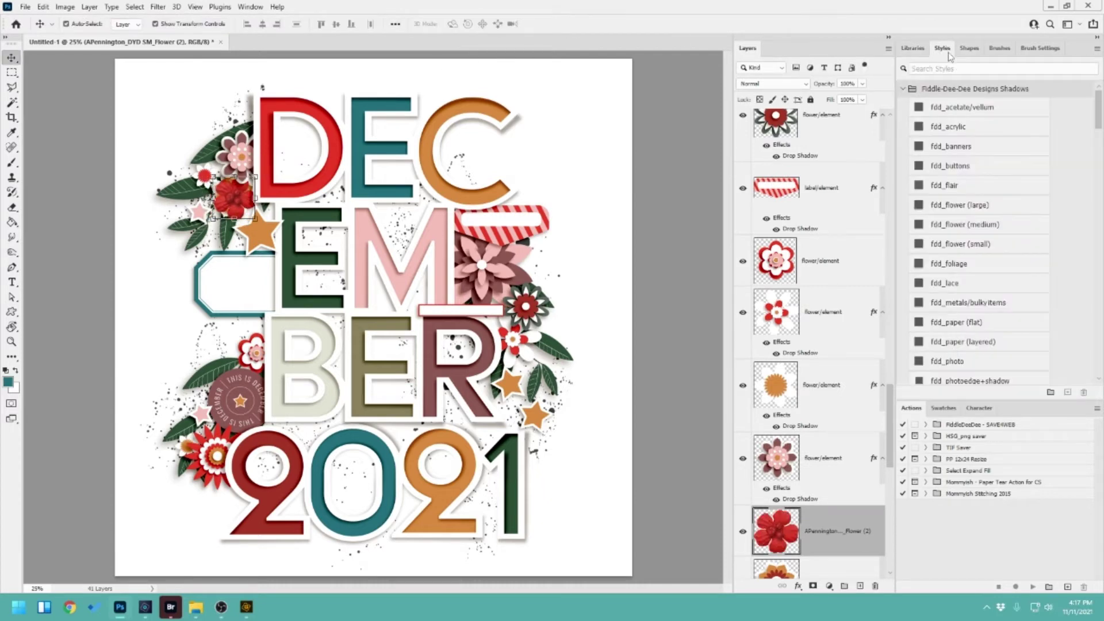
{"action": "left_click", "coordinate": [979, 227]}
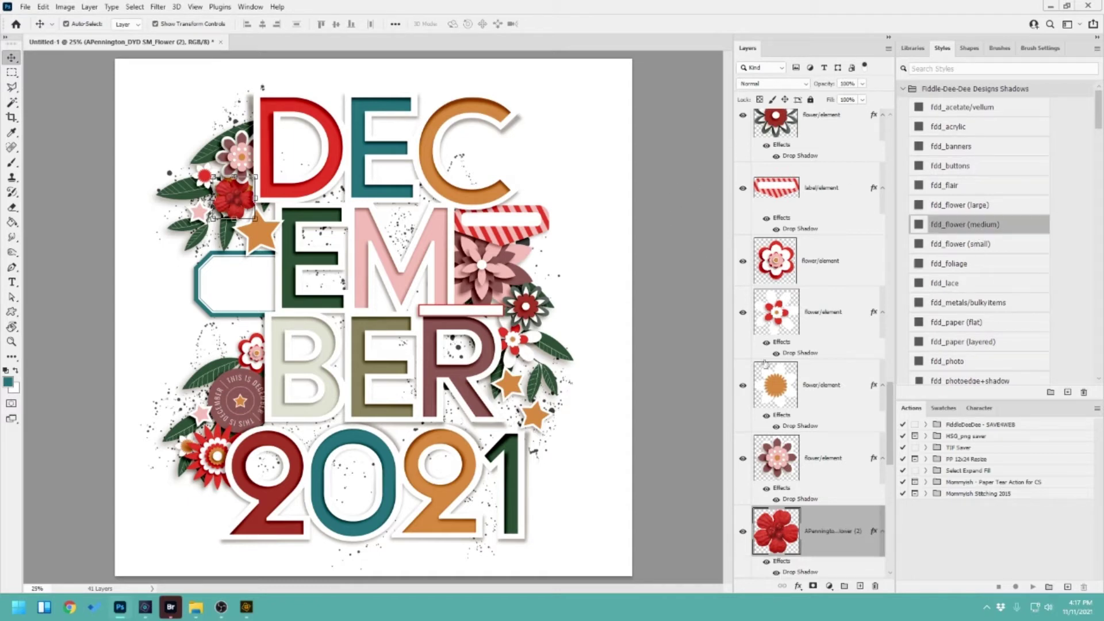
{"action": "scroll", "coordinate": [794, 417], "scroll_direction": "down", "scroll_amount": 4}
{"action": "right_click", "coordinate": [817, 312]}
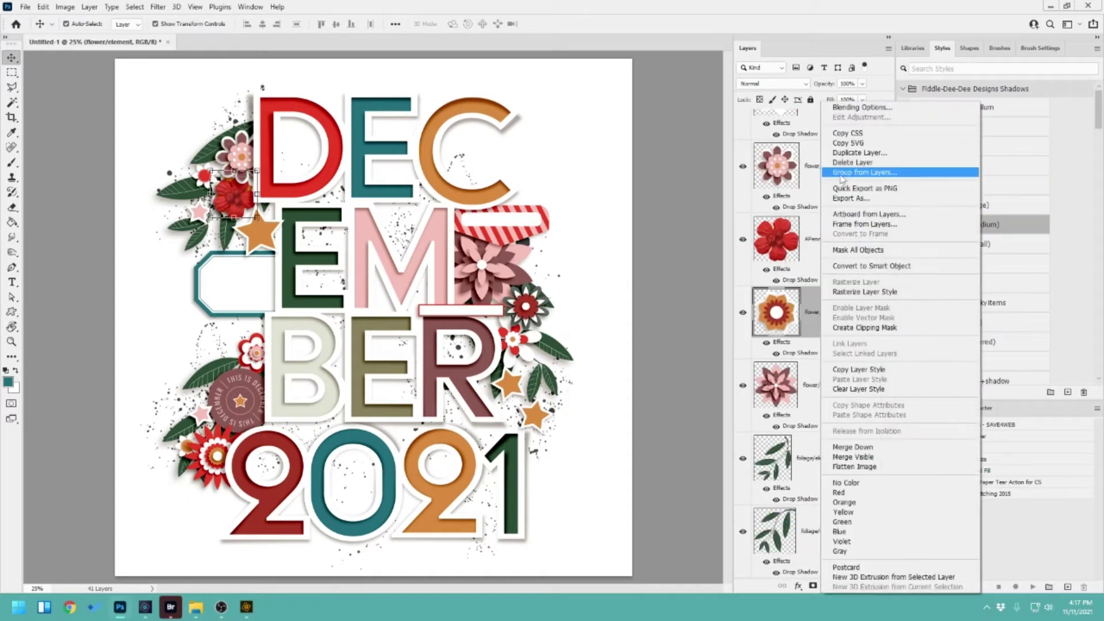
{"action": "left_click", "coordinate": [851, 163]}
Place SM_PB (1) from the Papers library group above the background paper layer and align it with the canvas.
{"action": "left_click", "coordinate": [912, 48]}
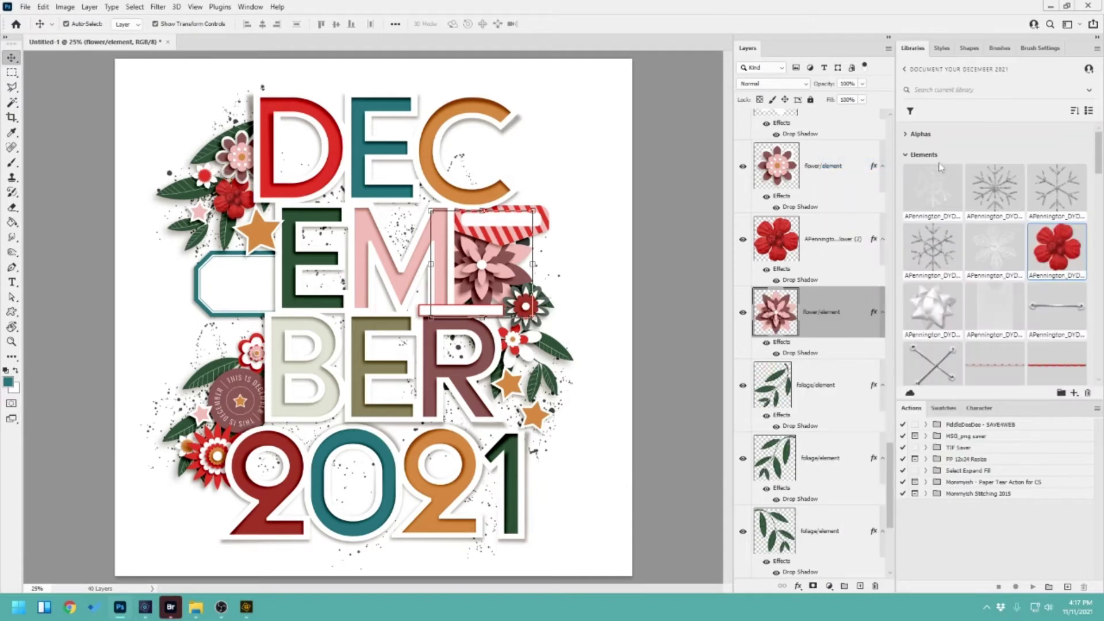
{"action": "left_click", "coordinate": [907, 154]}
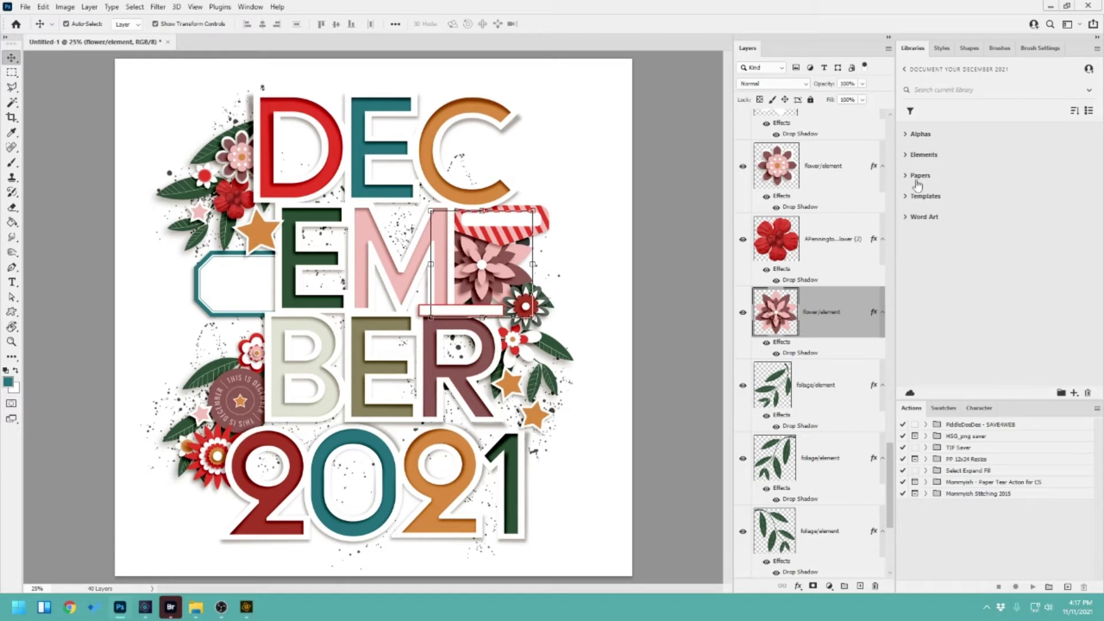
{"action": "left_click", "coordinate": [907, 175]}
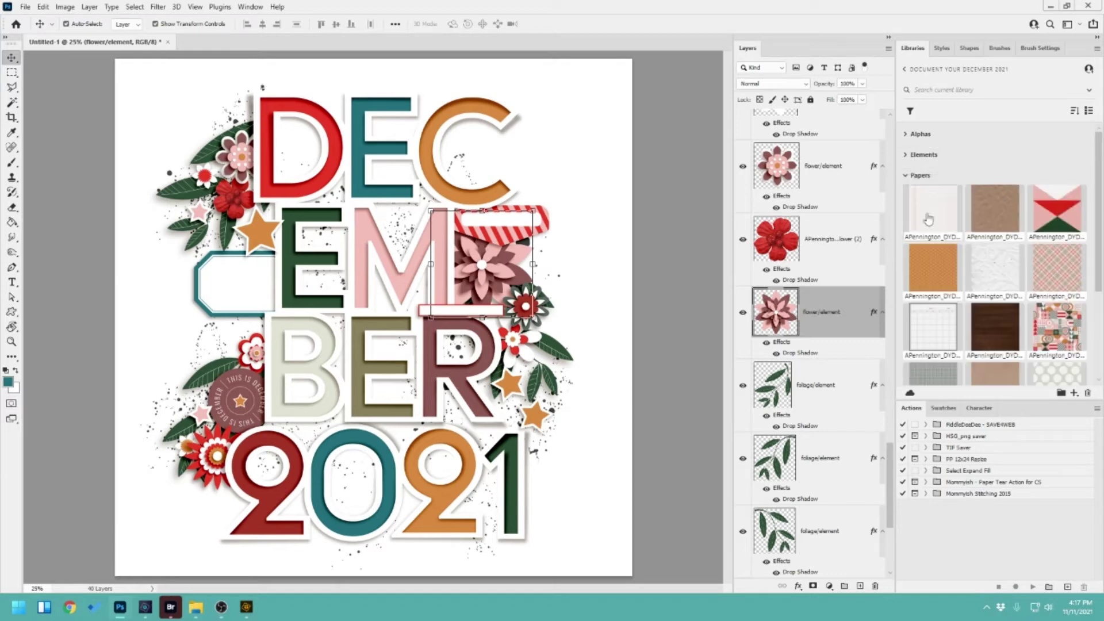
{"action": "left_click", "coordinate": [600, 442]}
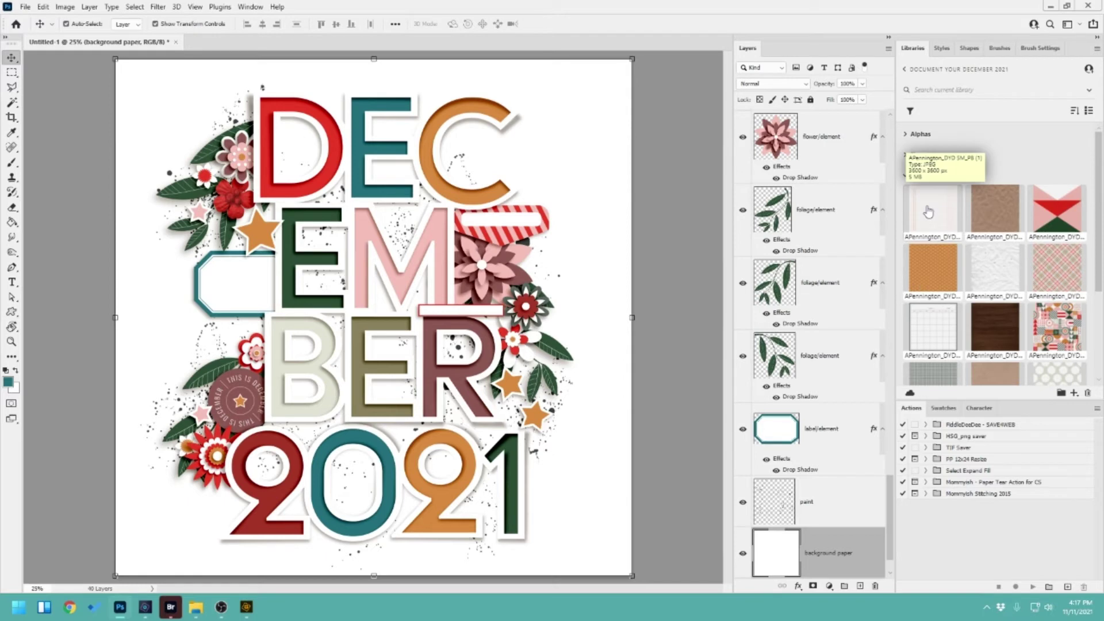
{"action": "left_click_drag", "start_coordinate": [928, 212], "coordinate": [339, 345]}
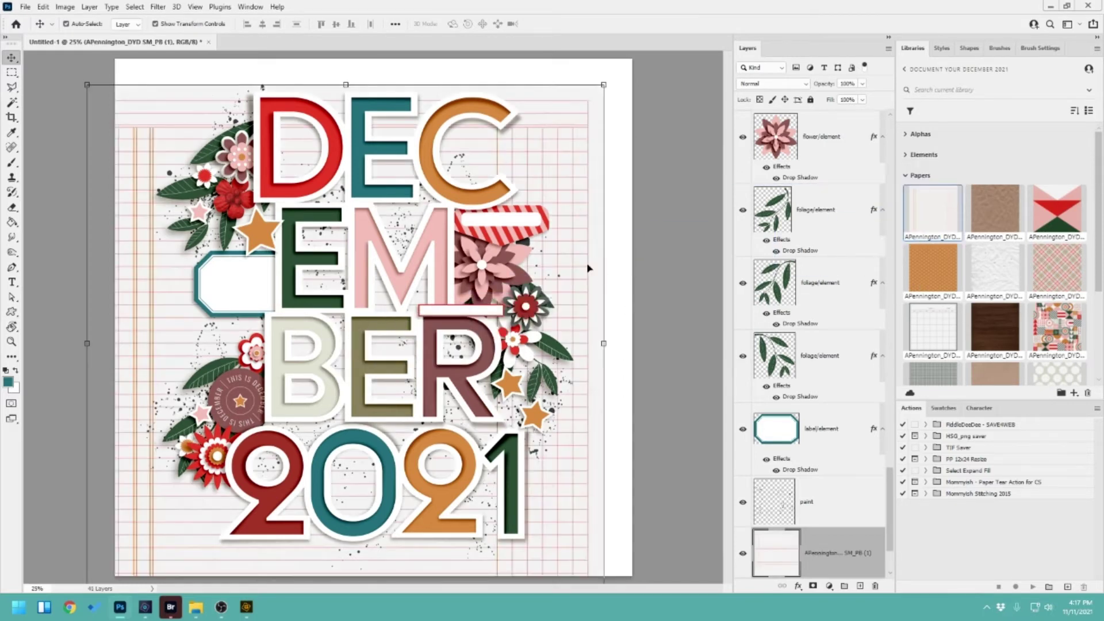
{"action": "key", "text": "Return"}
{"action": "left_click_drag", "start_coordinate": [583, 269], "coordinate": [611, 244]}
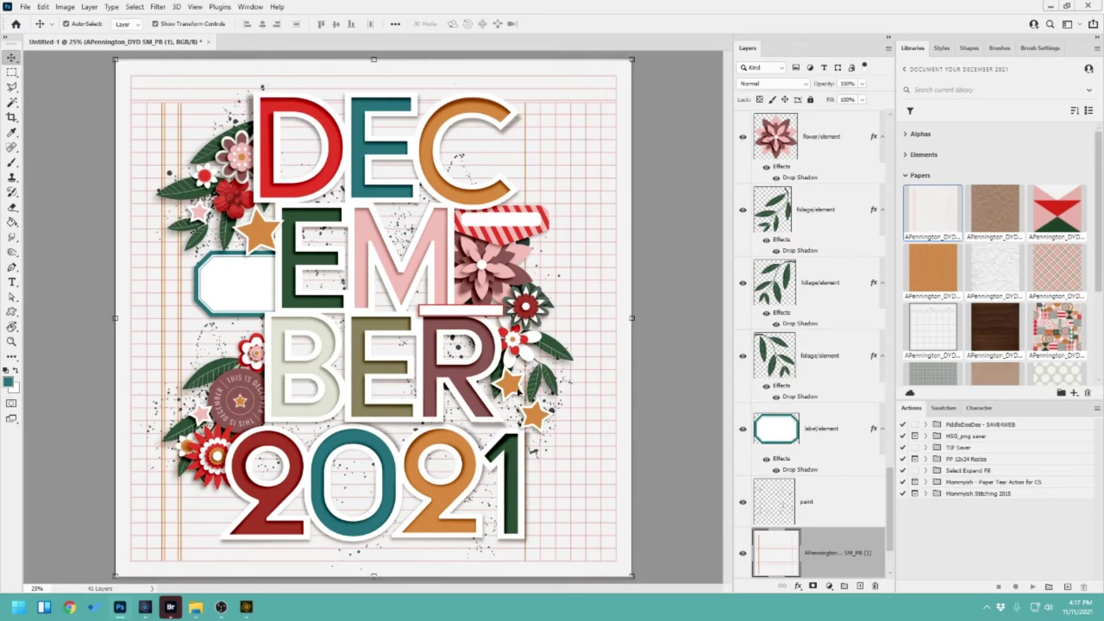
Place the plaid SM_PB (6) paper above the red D paper layer, position it over the letter and clip it to that layer.
{"action": "left_click", "coordinate": [340, 158]}
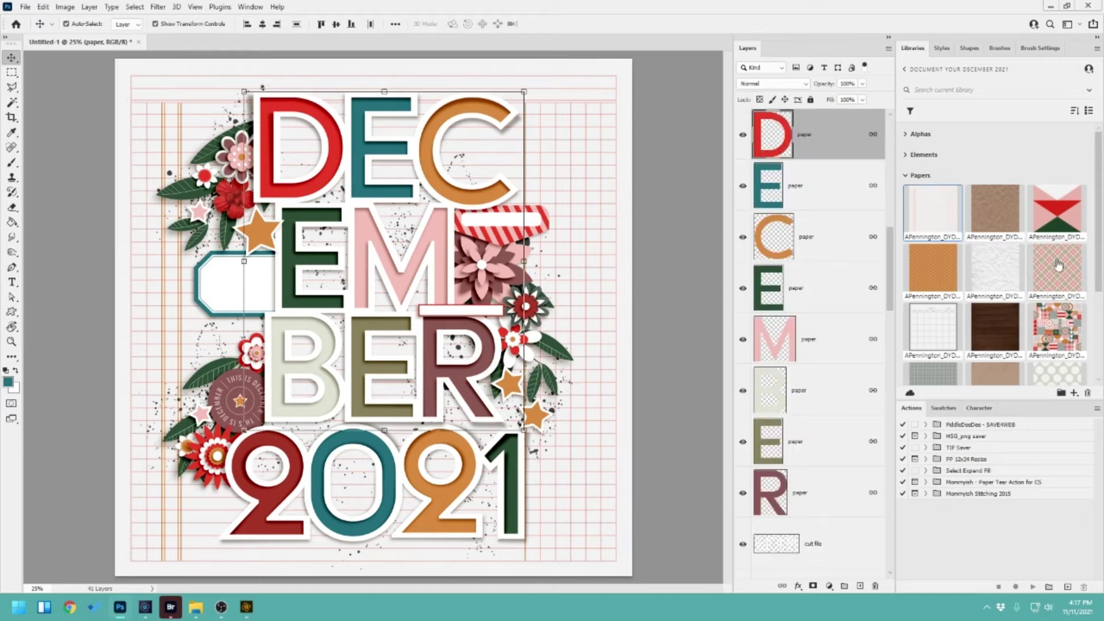
{"action": "left_click_drag", "start_coordinate": [1058, 264], "coordinate": [316, 187]}
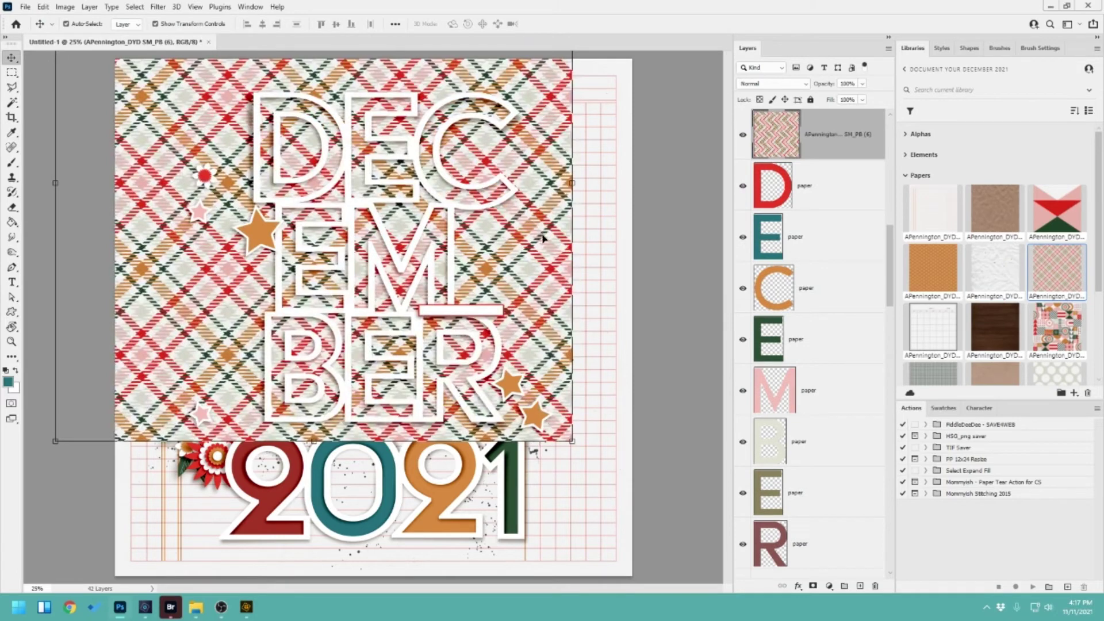
{"action": "left_click_drag", "start_coordinate": [543, 237], "coordinate": [624, 336]}
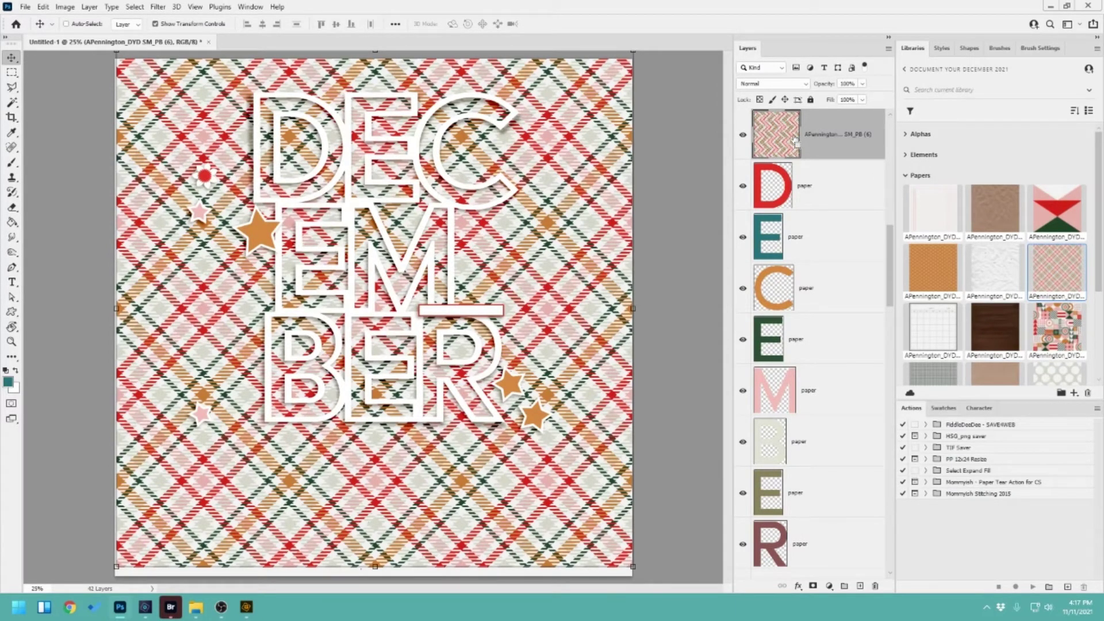
{"action": "key", "text": "ctrl+alt+g"}
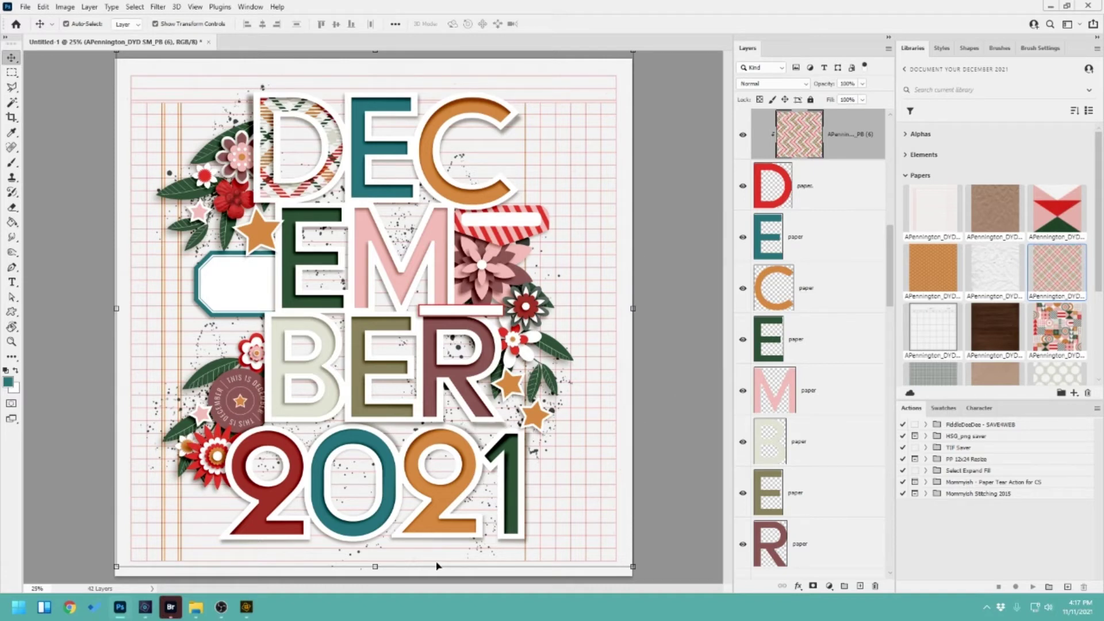
Switch to Bridge, open the Document Your December 2021 library and select all assets in its Alphas group.
{"action": "mouse_move", "coordinate": [244, 612]}
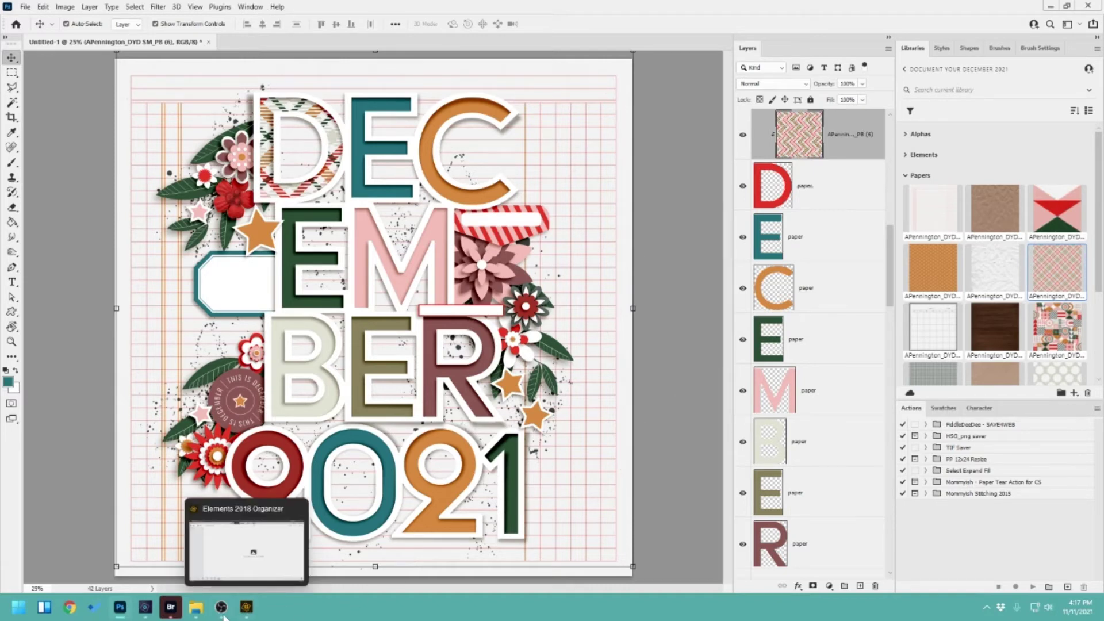
{"action": "left_click", "coordinate": [168, 608]}
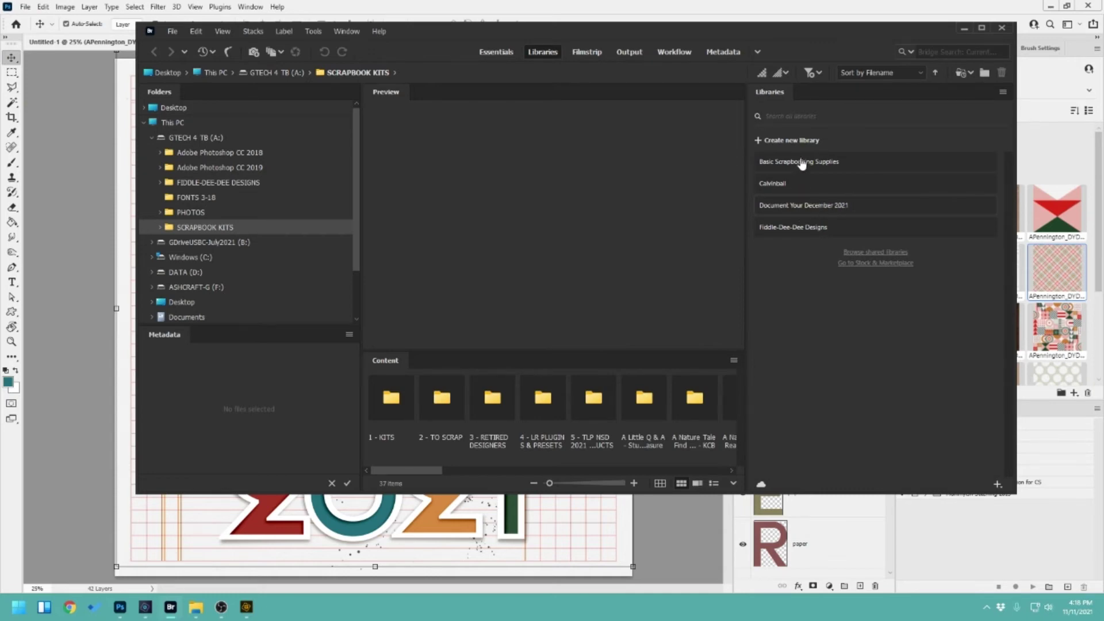
{"action": "left_click", "coordinate": [805, 205]}
{"action": "key", "text": "ctrl+a"}
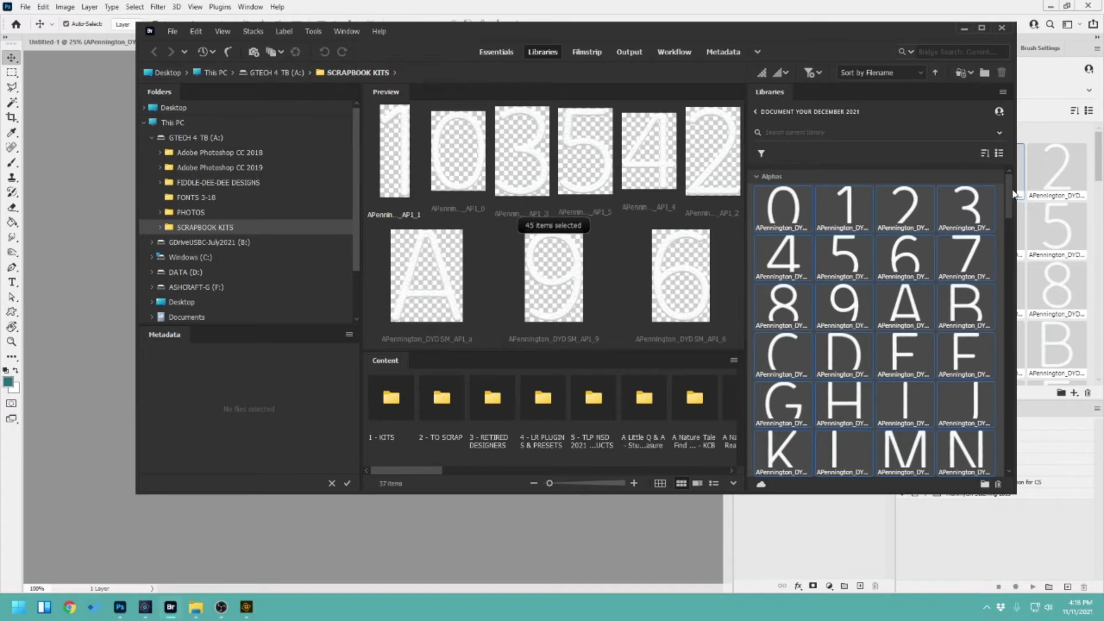
Place fdd_DecemberDetails4_cover from the Templates group of the Bridge library into the open alpha document in Photoshop.
{"action": "left_click_drag", "start_coordinate": [1014, 194], "coordinate": [990, 403]}
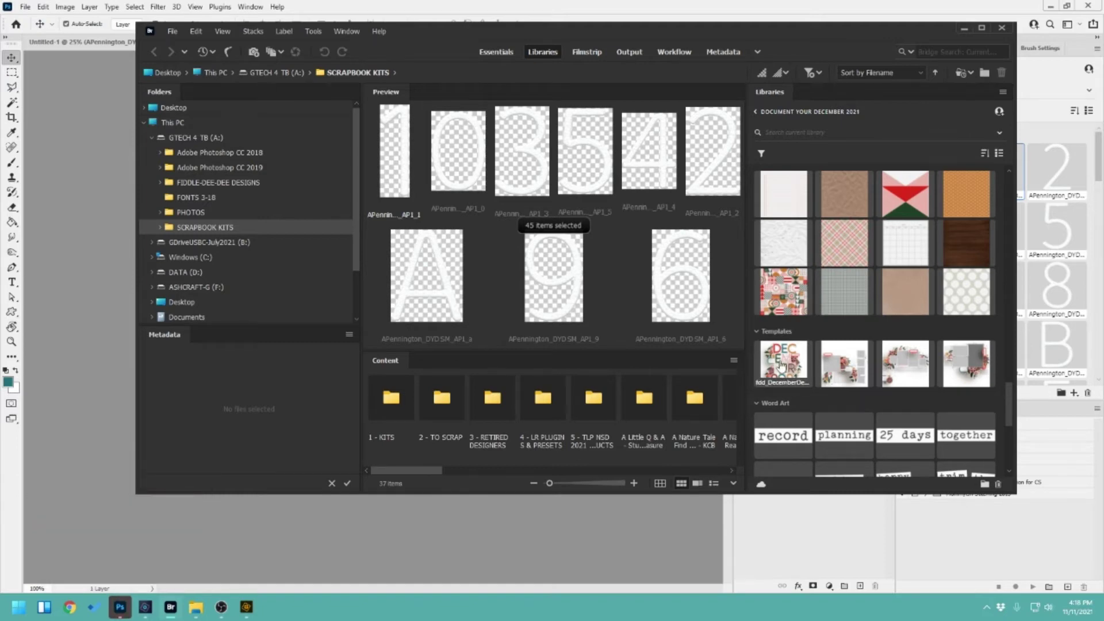
{"action": "left_click_drag", "start_coordinate": [782, 367], "coordinate": [441, 532]}
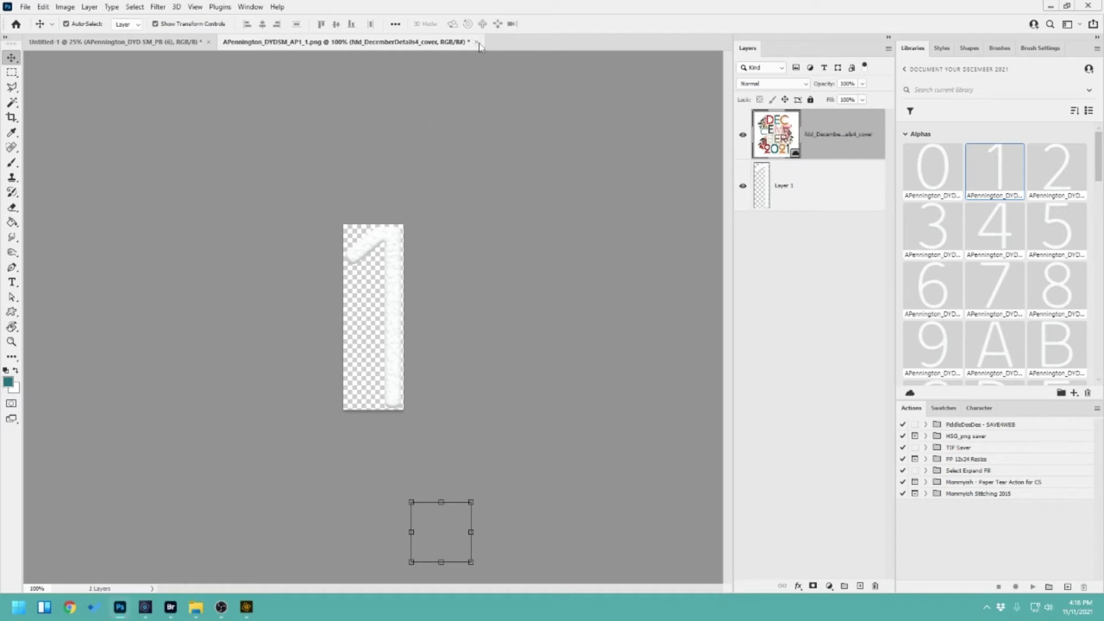
View the Elements 2018 Organizer and return to the Document Your December 2021 library in Bridge.
{"action": "left_click", "coordinate": [247, 610]}
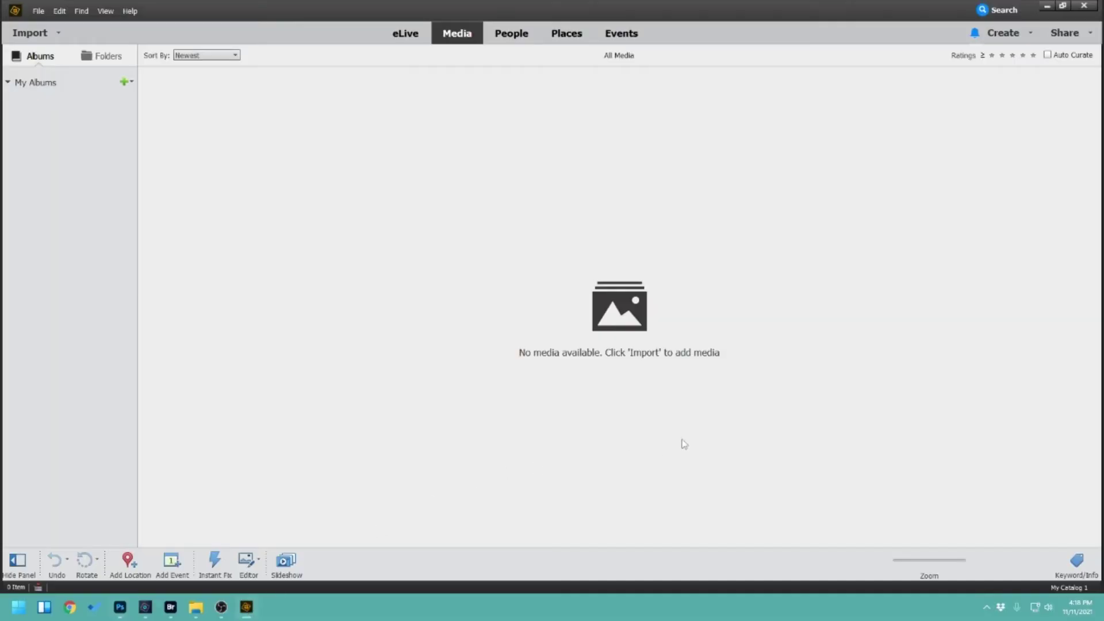
{"action": "left_click", "coordinate": [171, 610]}
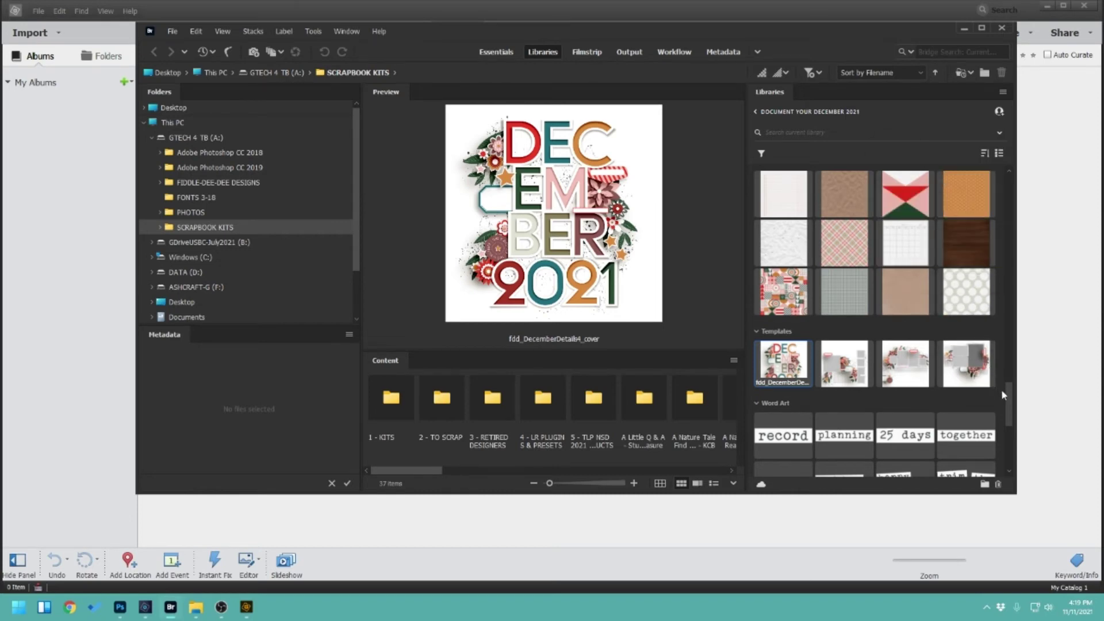
Switch to Photoshop and close the open alpha document without saving it.
{"action": "left_click_drag", "start_coordinate": [1008, 403], "coordinate": [1032, 164]}
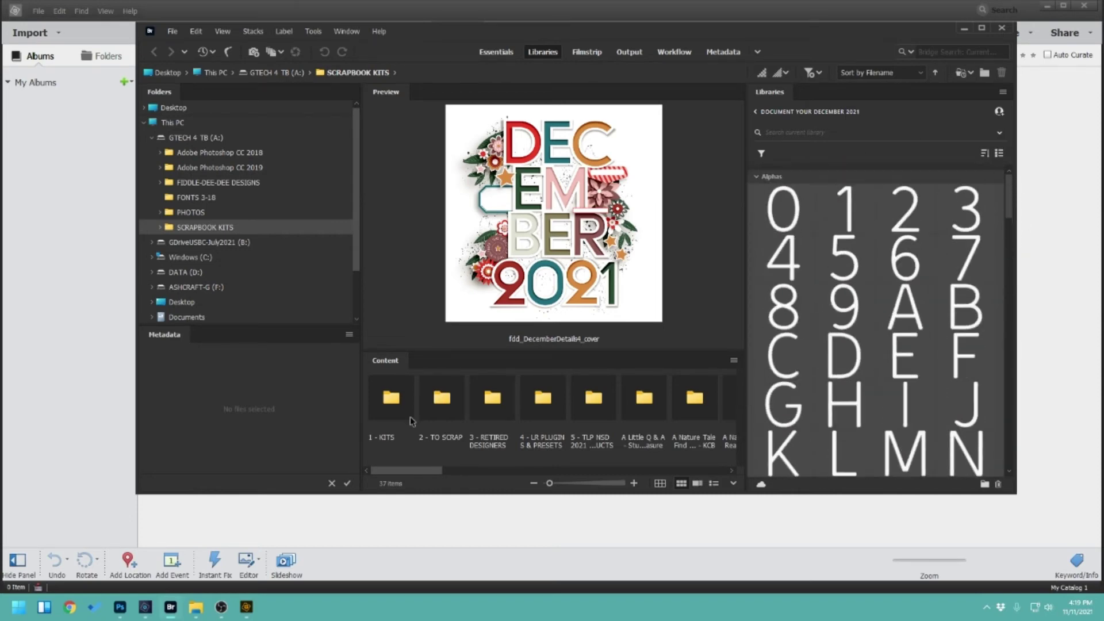
{"action": "left_click", "coordinate": [118, 607]}
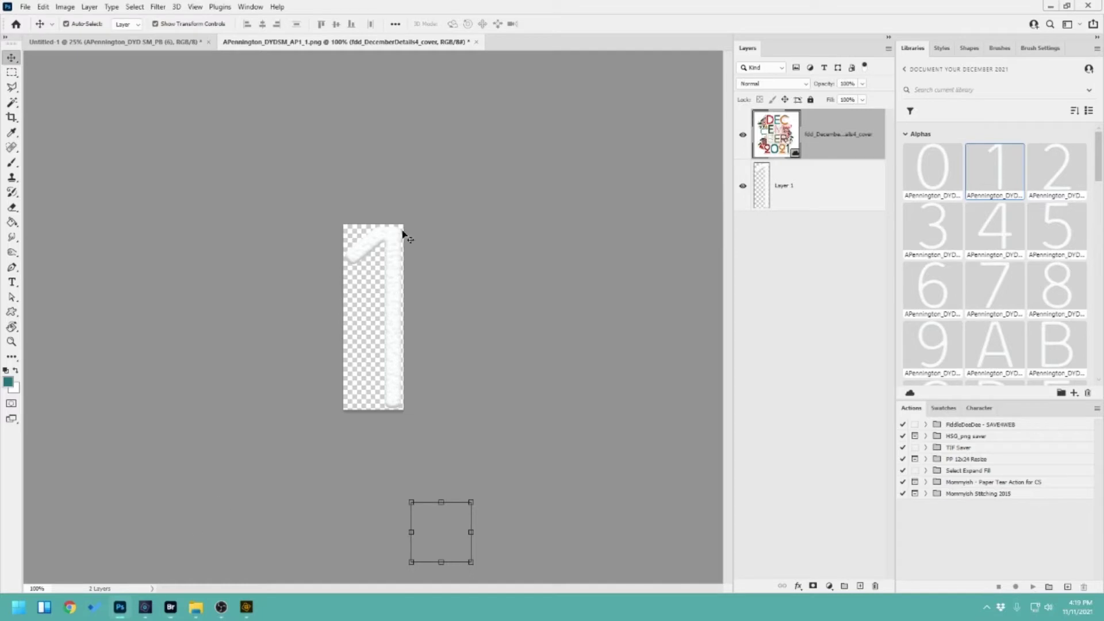
{"action": "left_click", "coordinate": [476, 42]}
{"action": "left_click", "coordinate": [547, 226]}
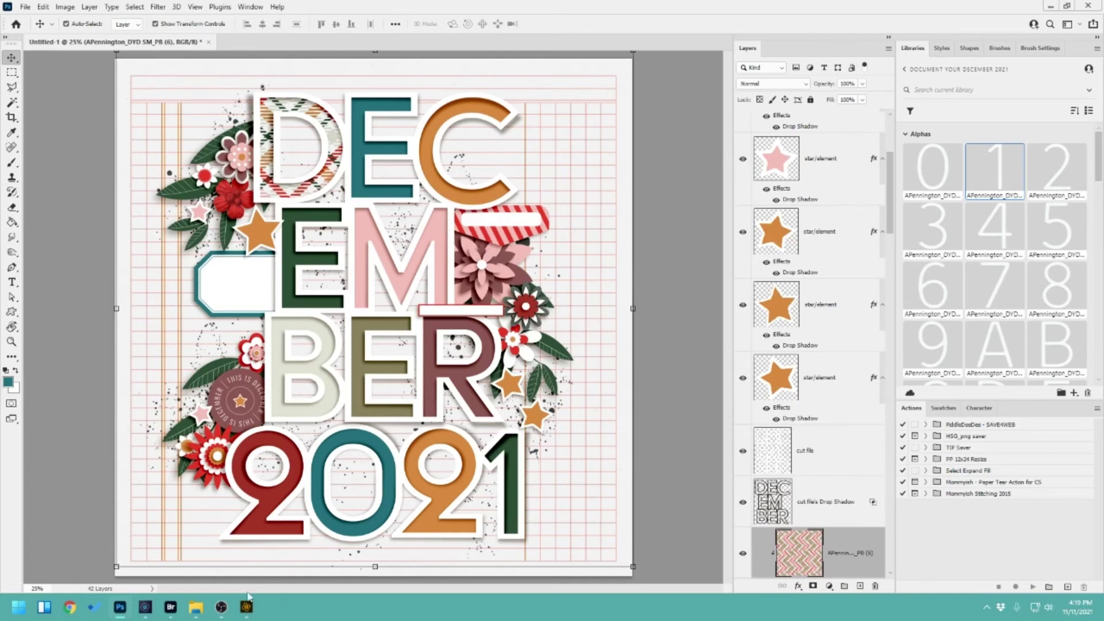
Switch to Bridge and collapse the Alphas, Elements and Papers groups of the Document Your December 2021 library.
{"action": "left_click", "coordinate": [170, 608]}
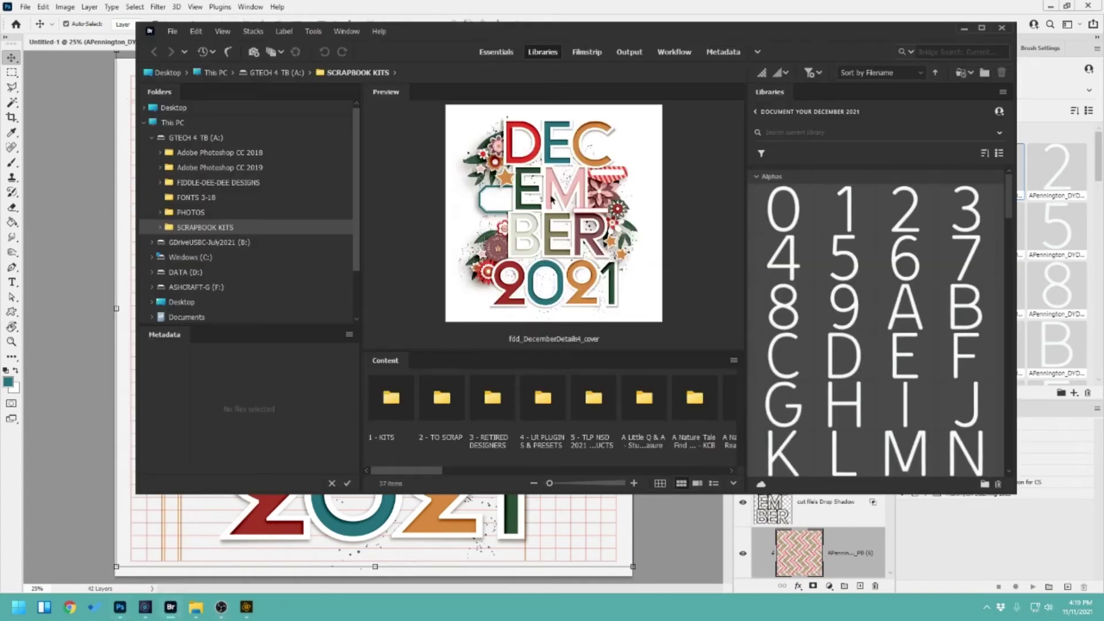
{"action": "left_click", "coordinate": [756, 176]}
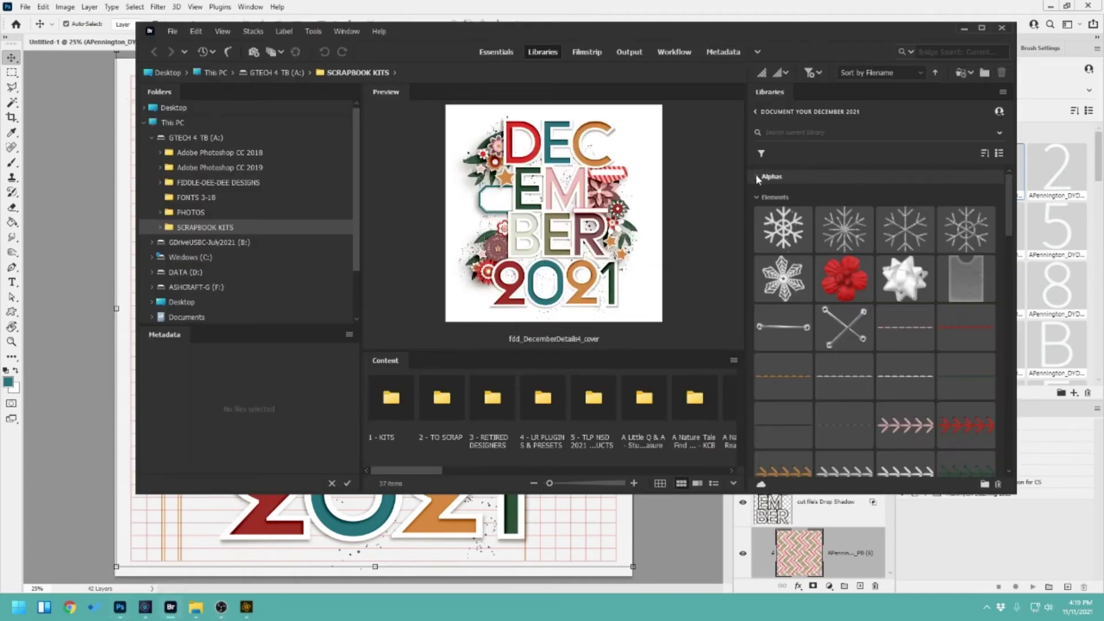
{"action": "left_click", "coordinate": [756, 197]}
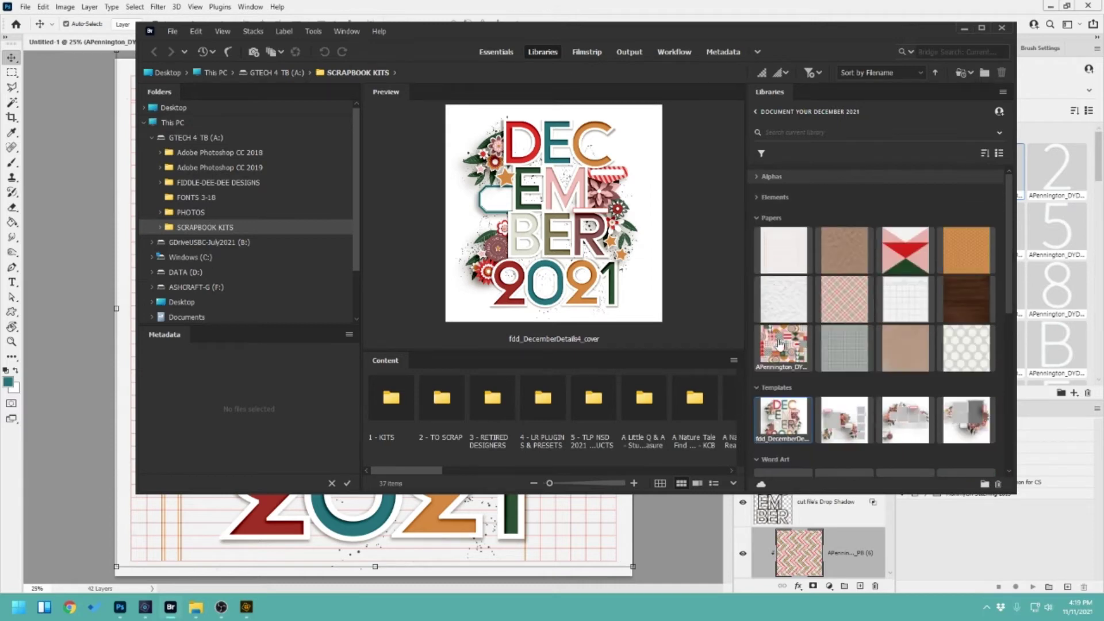
{"action": "left_click", "coordinate": [756, 217]}
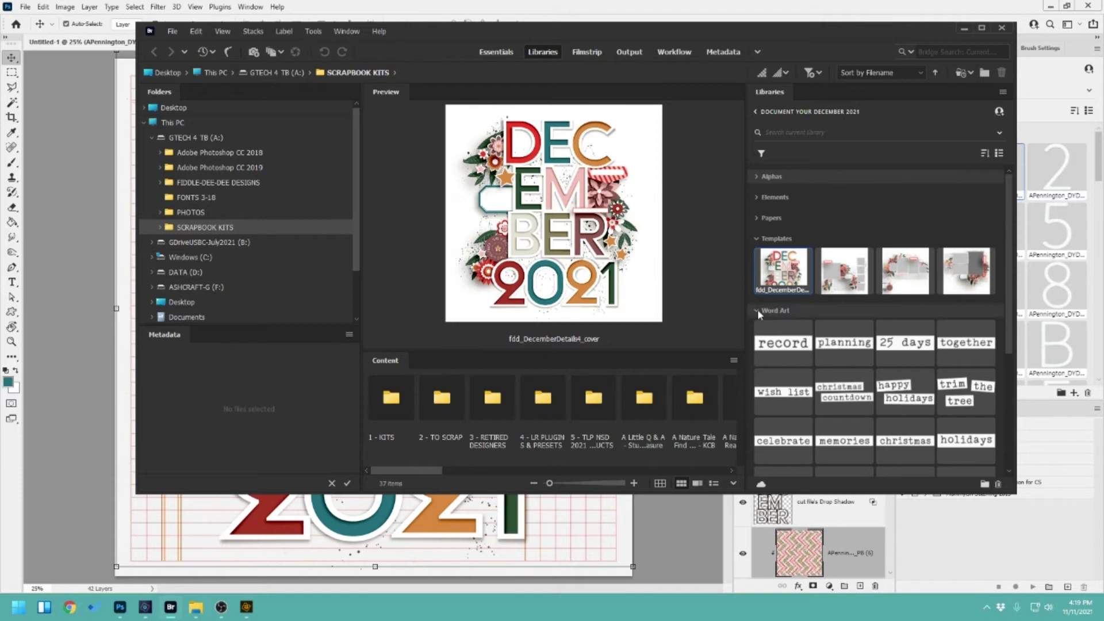
Place the eight Word Art strips from "record" through "trim the tree" near the lower-left corner of the Photoshop page.
{"action": "left_click", "coordinate": [782, 343]}
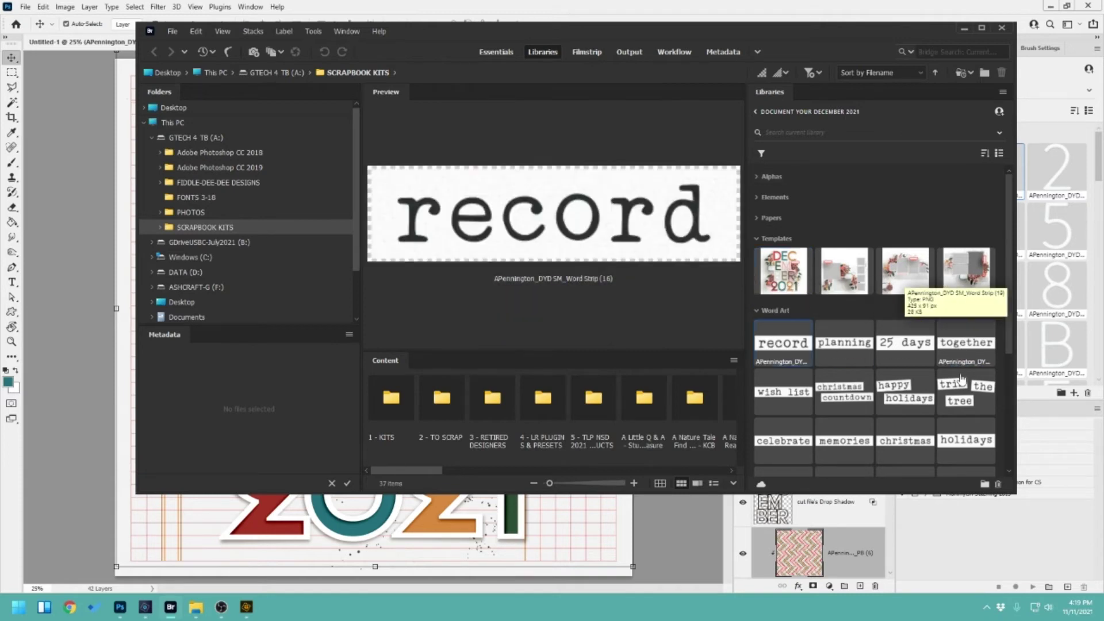
{"action": "left_click", "coordinate": [959, 403], "text": "shift"}
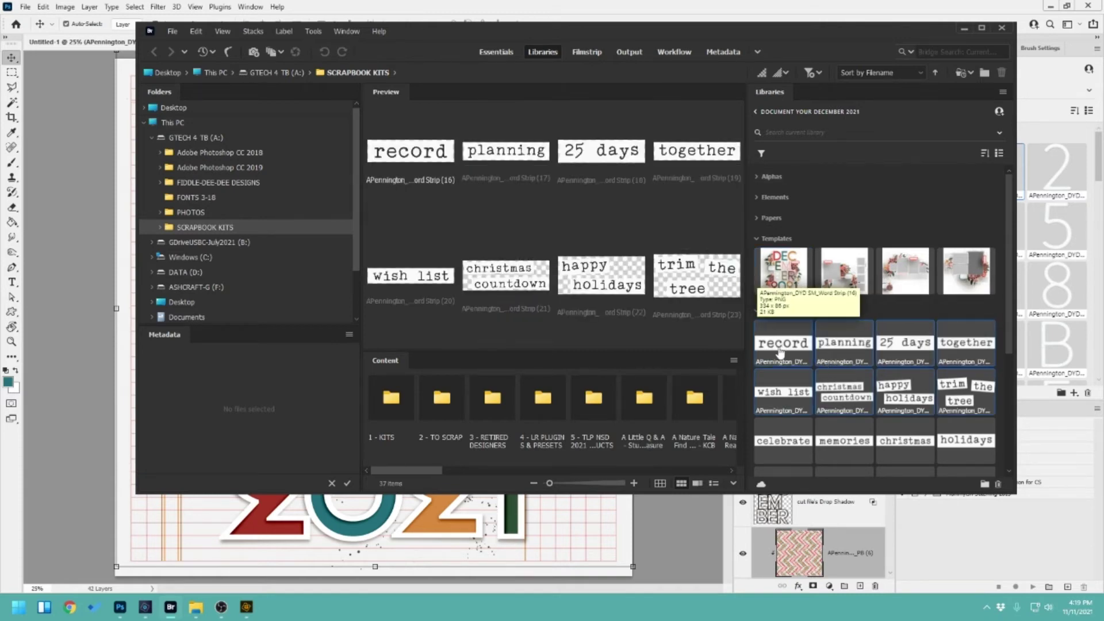
{"action": "left_click_drag", "start_coordinate": [783, 348], "coordinate": [174, 545]}
Spread the trim the tree, happy holidays, christmas countdown, wish list and together strips down the page's right edge.
{"action": "left_click_drag", "start_coordinate": [174, 543], "coordinate": [568, 125]}
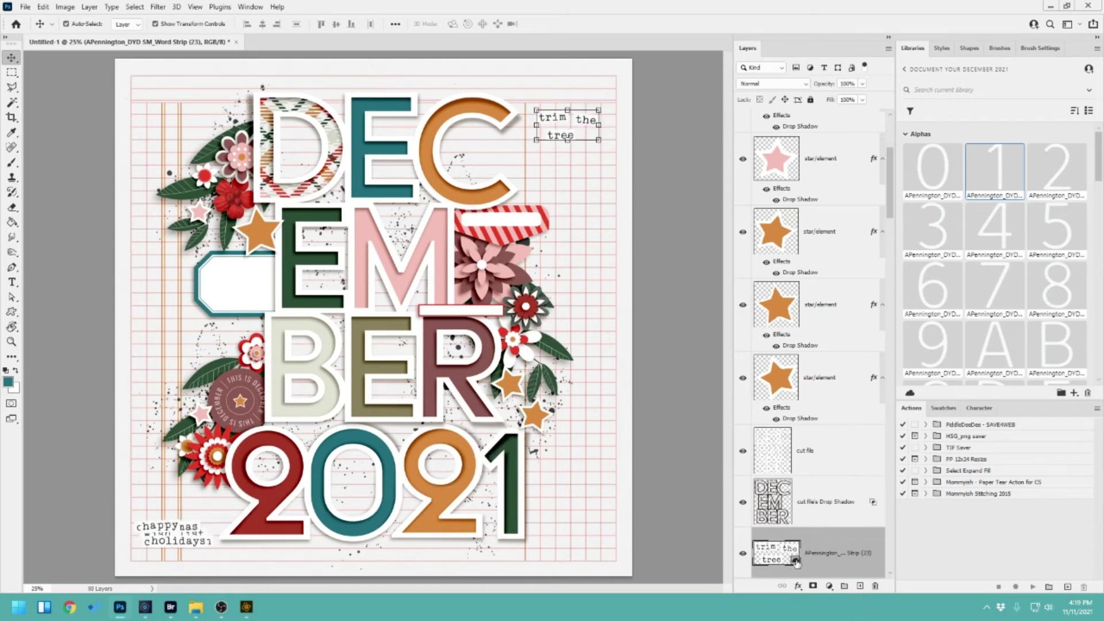
{"action": "scroll", "coordinate": [796, 562], "scroll_direction": "down", "scroll_amount": 3}
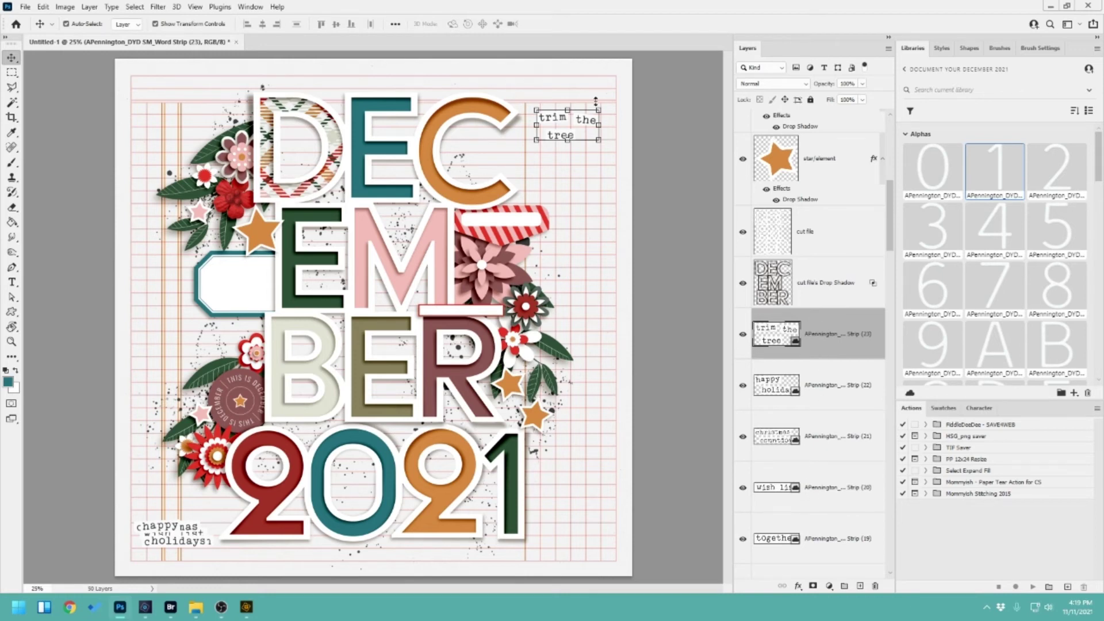
{"action": "mouse_move", "coordinate": [582, 119]}
{"action": "left_mouse_down"}
{"action": "mouse_move", "coordinate": [598, 120]}
{"action": "mouse_move", "coordinate": [588, 120]}
{"action": "left_mouse_up"}
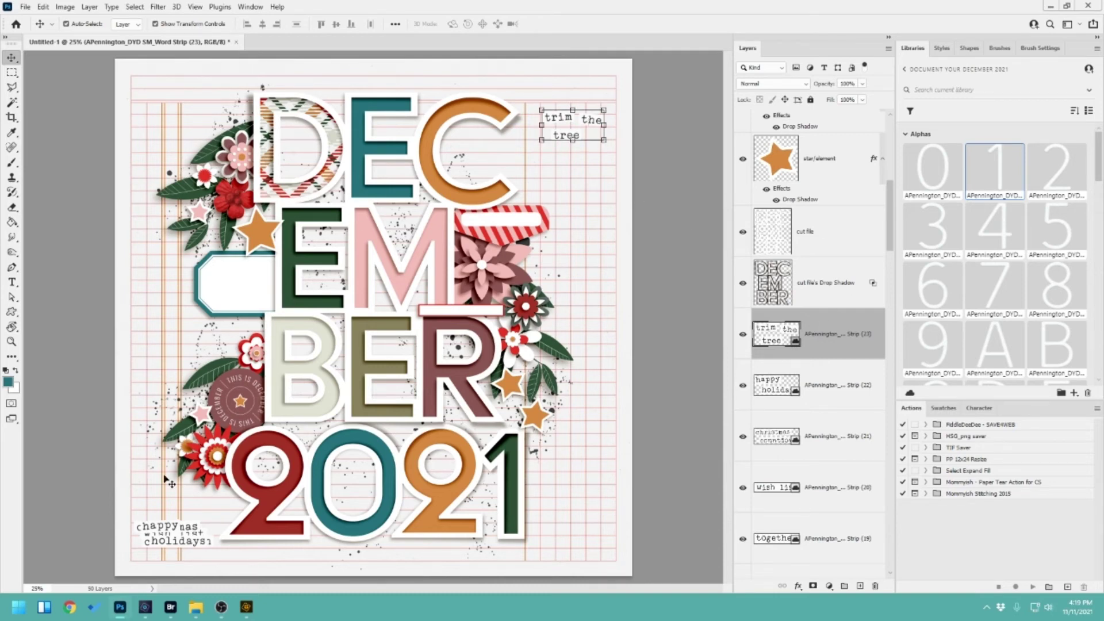
{"action": "left_click_drag", "start_coordinate": [171, 534], "coordinate": [570, 170]}
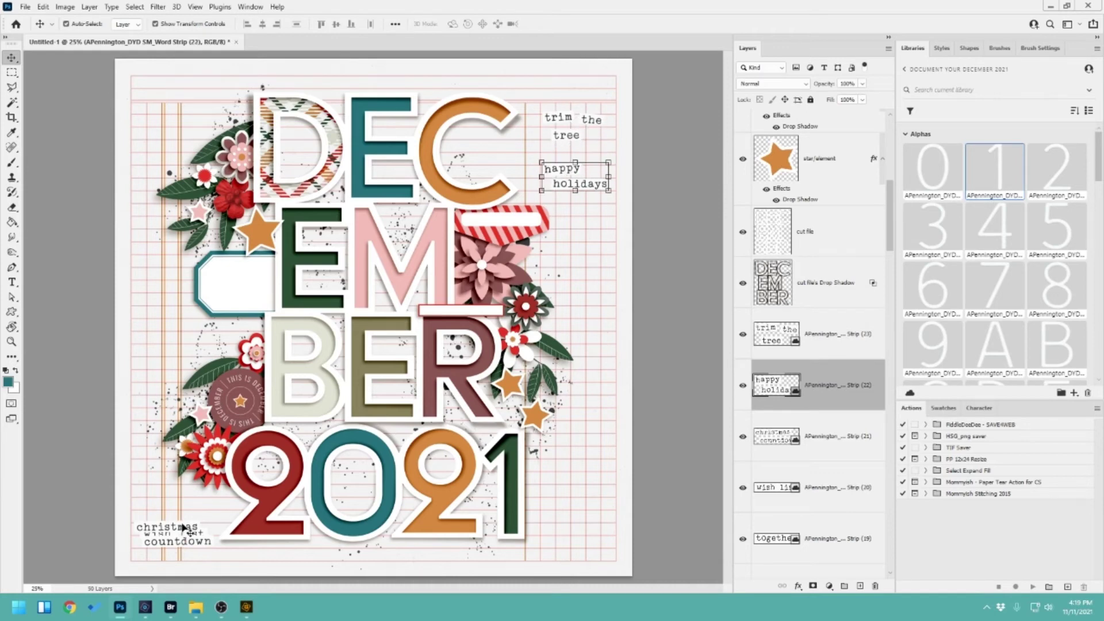
{"action": "left_click_drag", "start_coordinate": [185, 535], "coordinate": [591, 246]}
{"action": "left_click_drag", "start_coordinate": [188, 533], "coordinate": [601, 278]}
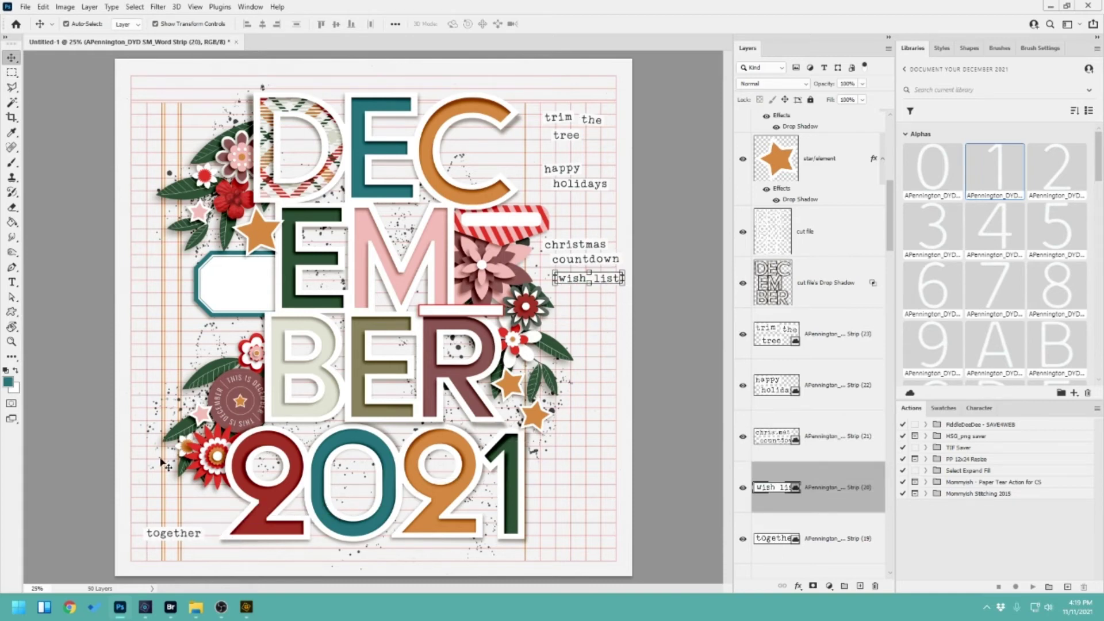
{"action": "left_click_drag", "start_coordinate": [190, 535], "coordinate": [604, 310]}
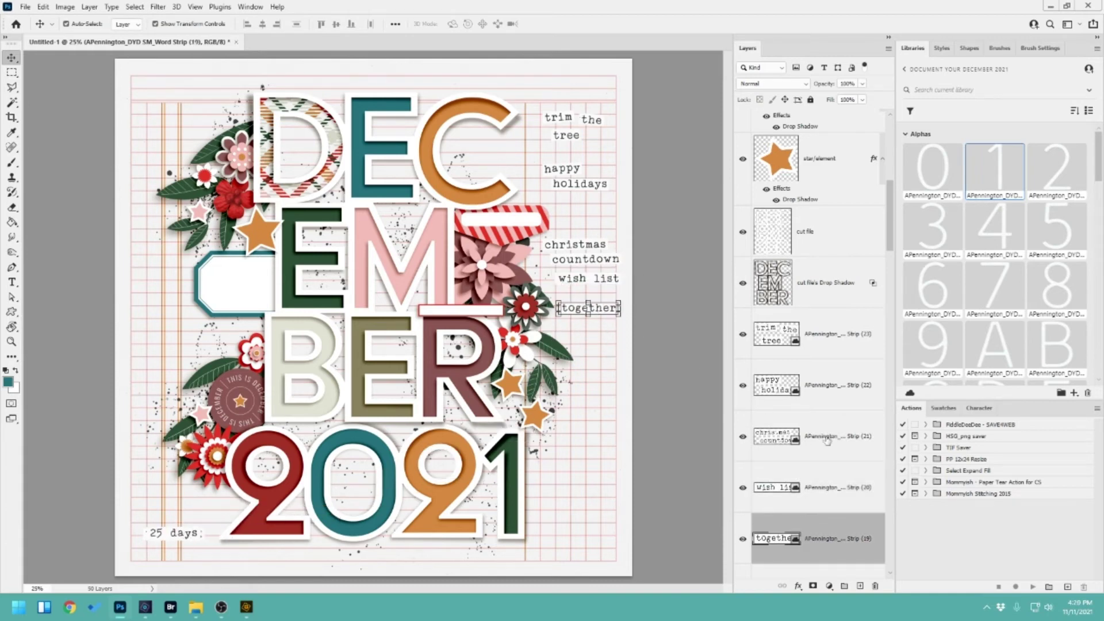
Apply the fdd_word strip shadow style to the five moved word strip layers and return to the asset library.
{"action": "left_click", "coordinate": [843, 342], "text": "shift"}
{"action": "left_click", "coordinate": [942, 47]}
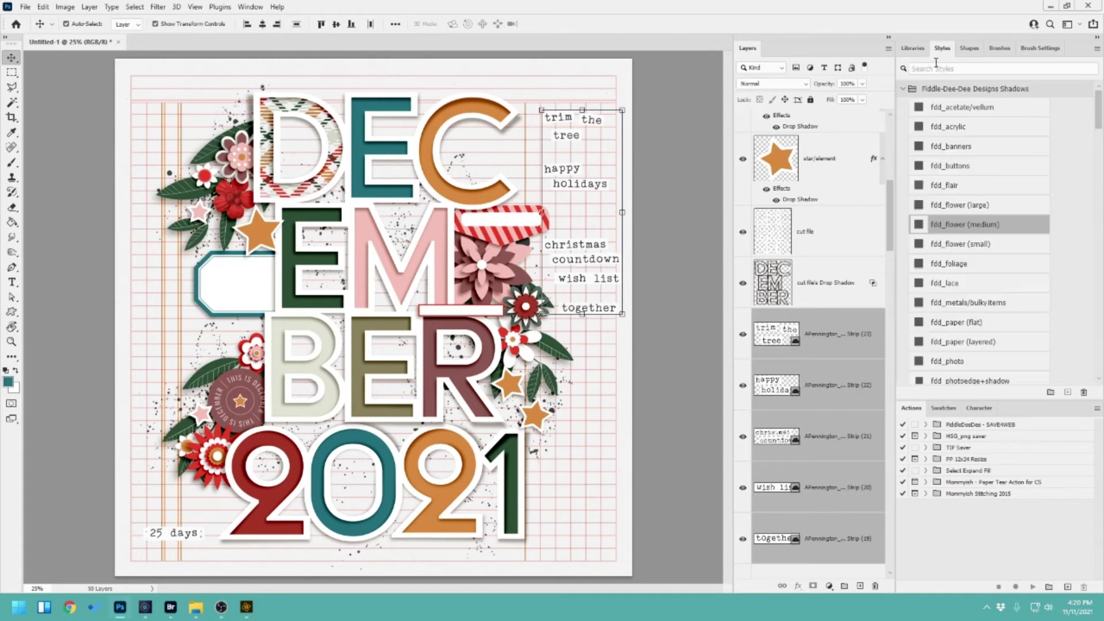
{"action": "scroll", "coordinate": [988, 251], "scroll_direction": "down", "scroll_amount": 3}
{"action": "scroll", "coordinate": [989, 250], "scroll_direction": "down", "scroll_amount": 5}
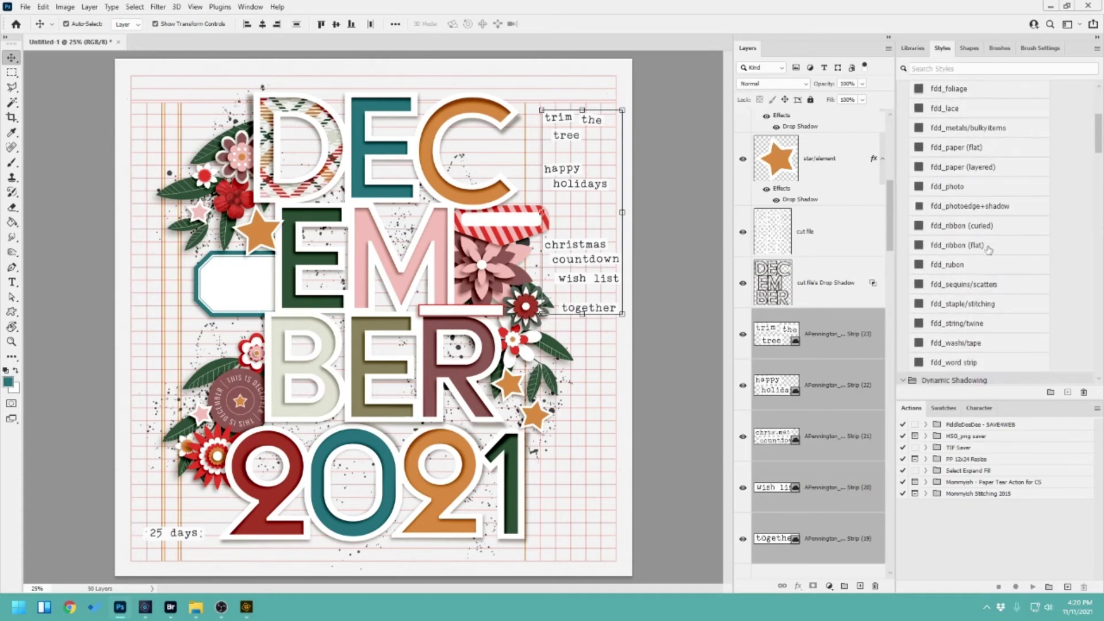
{"action": "left_click", "coordinate": [958, 335]}
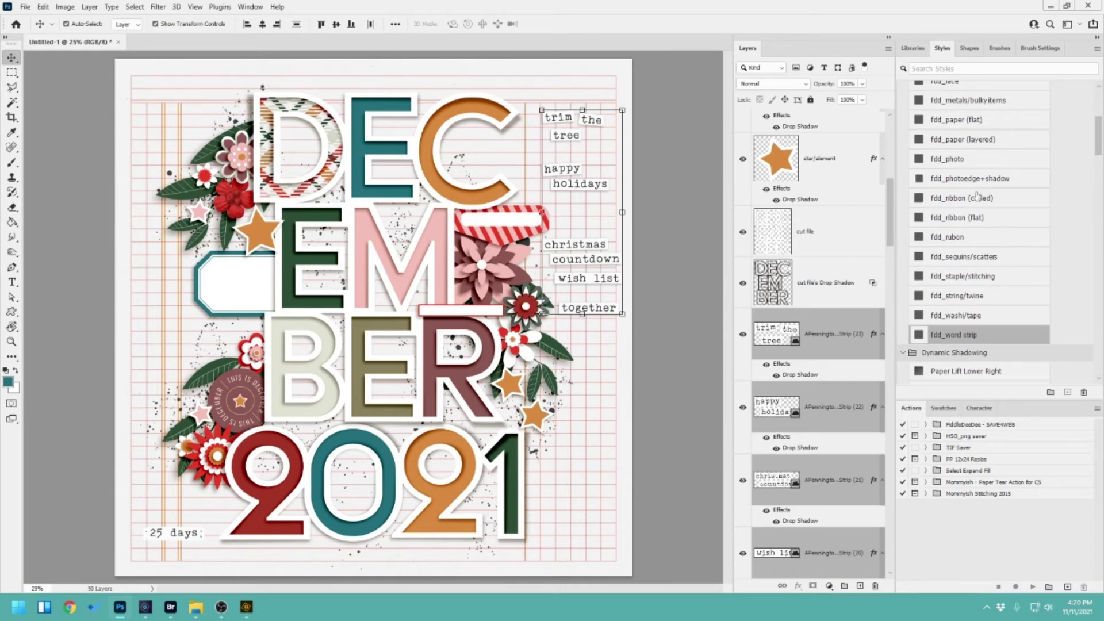
{"action": "left_click", "coordinate": [913, 49]}
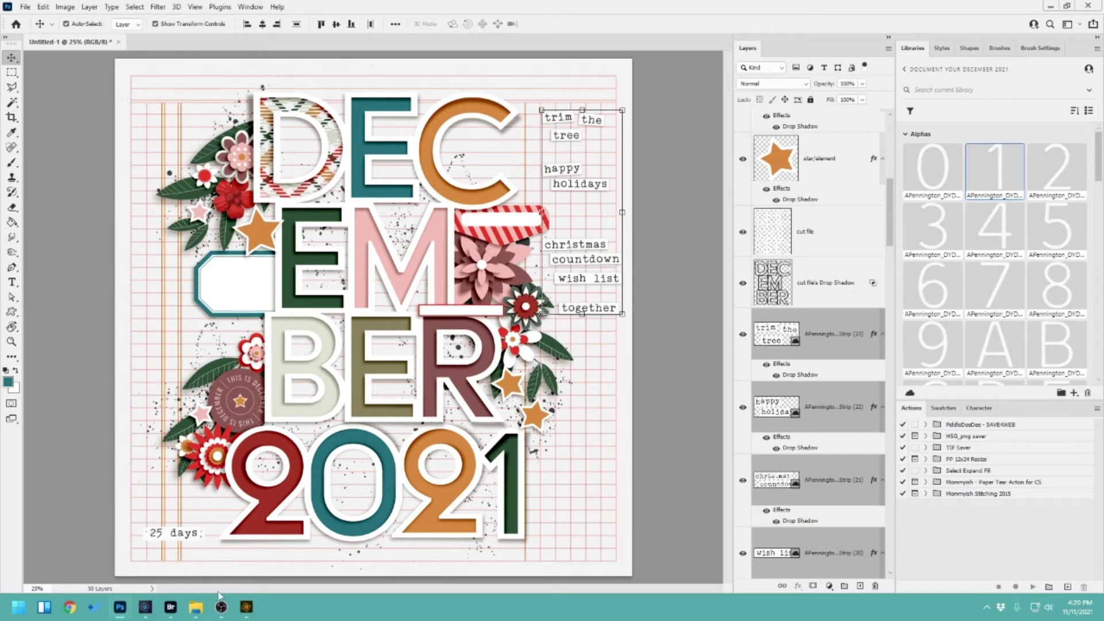
Review the Document Your December 2021 library in Bridge through its word art, and move the Bridge window aside.
{"action": "left_click", "coordinate": [168, 608]}
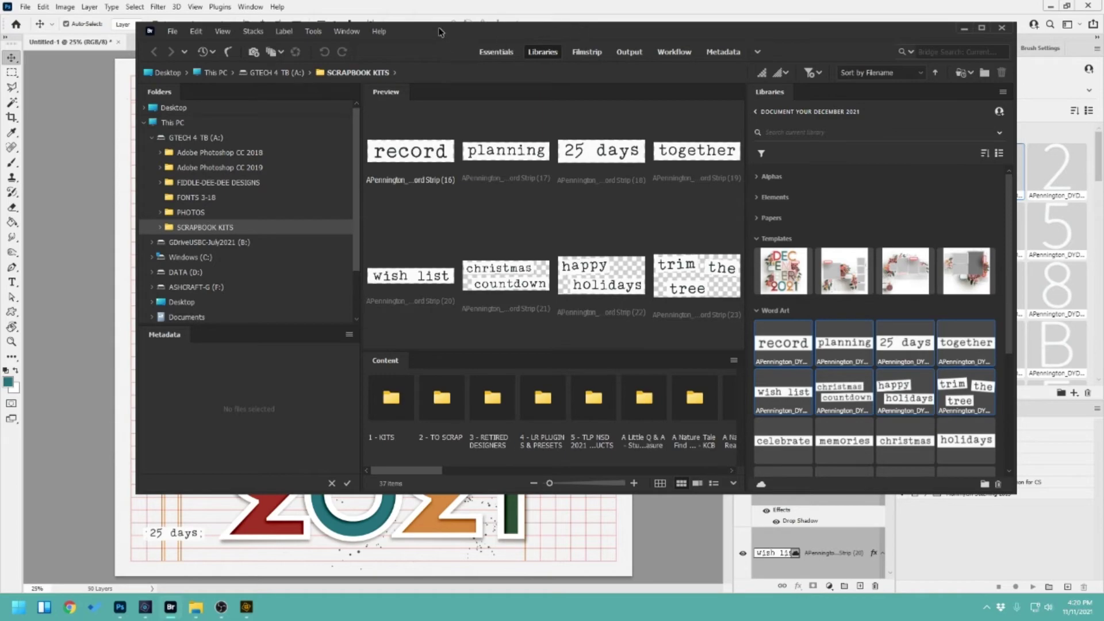
{"action": "left_click_drag", "start_coordinate": [441, 32], "coordinate": [1103, 121]}
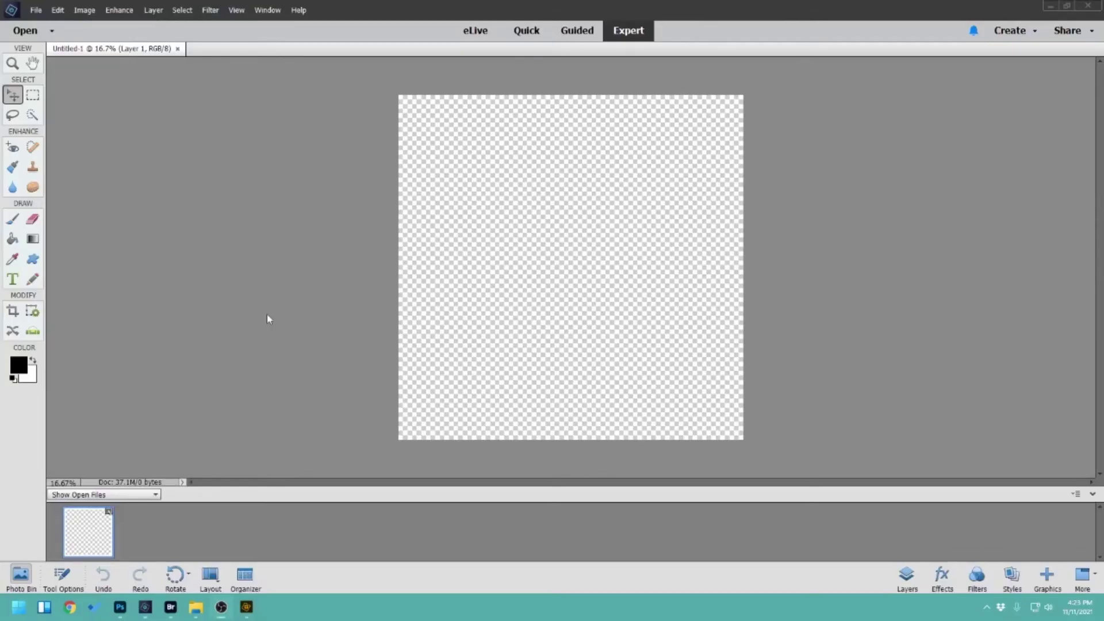
{"action": "left_click", "coordinate": [119, 614]}
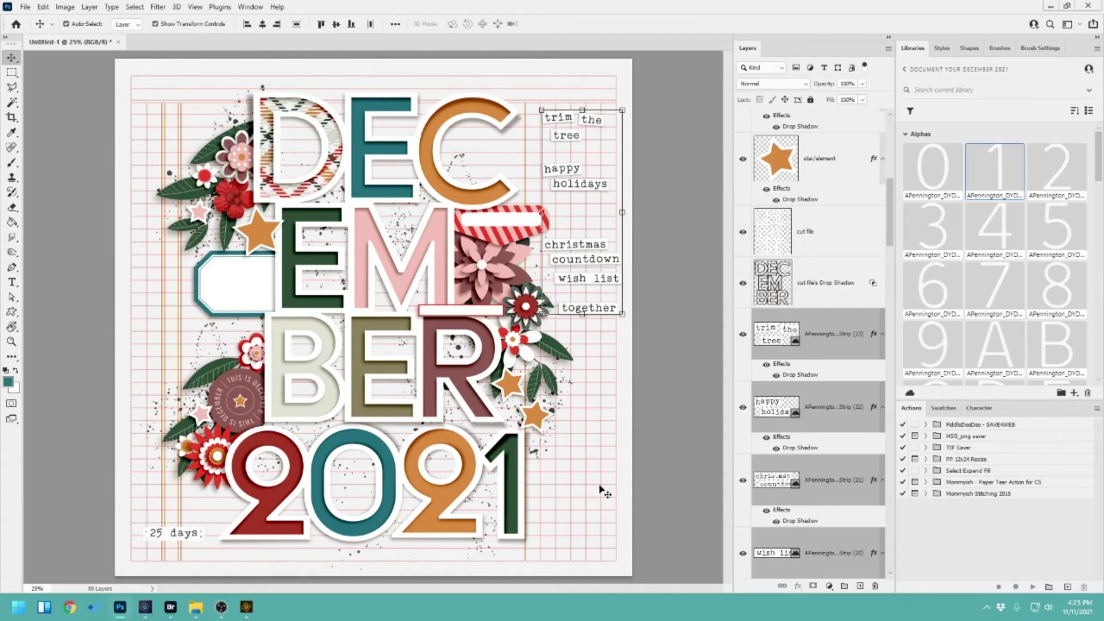
{"action": "left_click", "coordinate": [171, 606]}
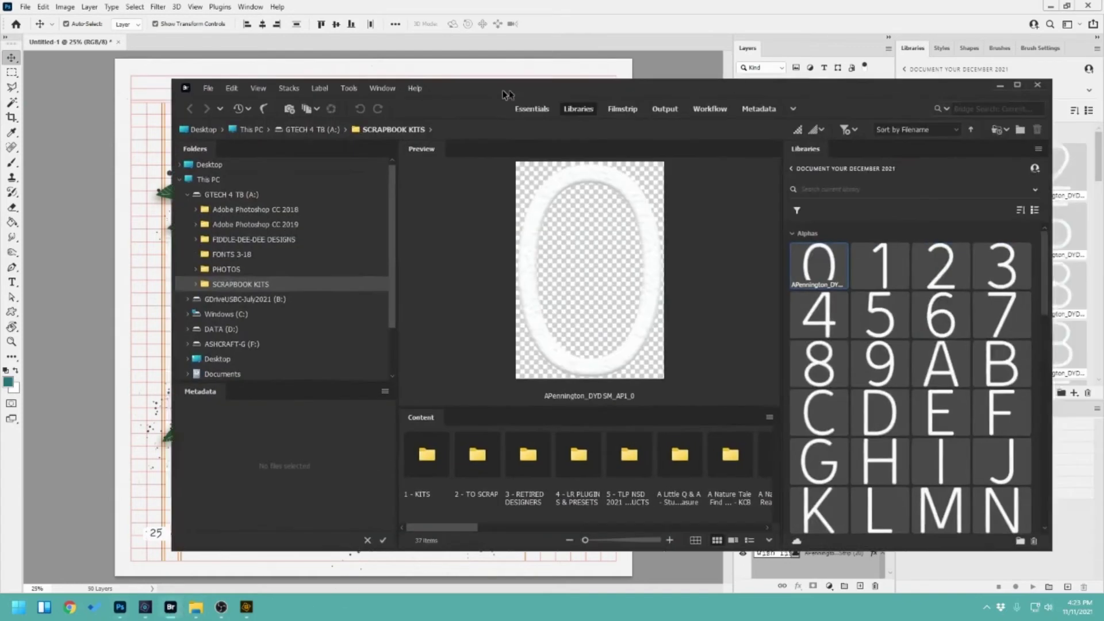
{"action": "scroll", "coordinate": [837, 307], "scroll_direction": "down", "scroll_amount": 10}
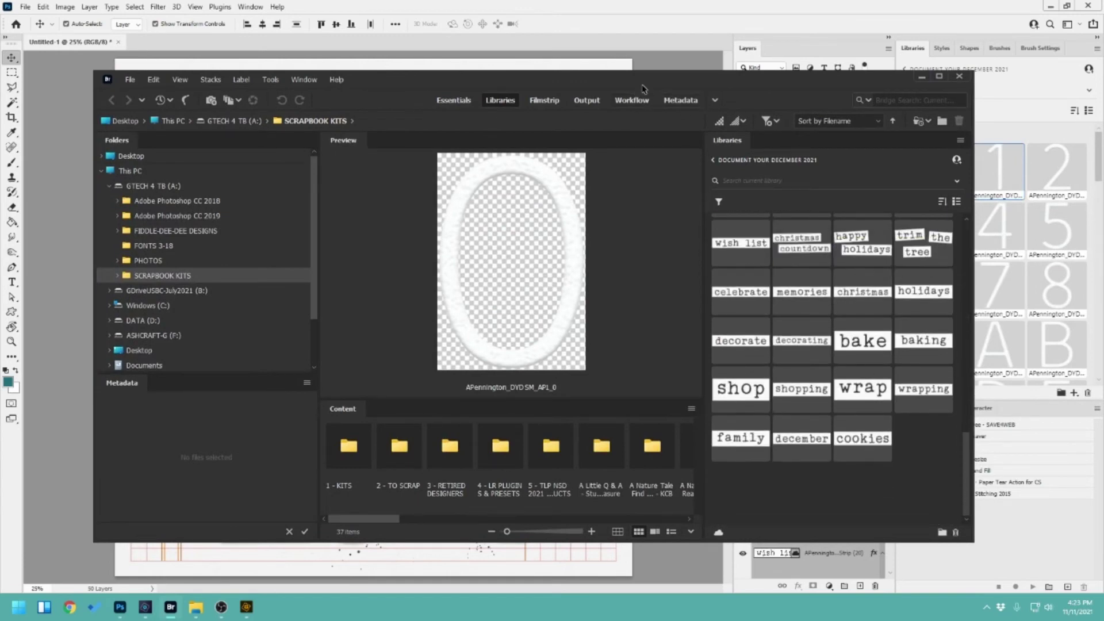
{"action": "left_click_drag", "start_coordinate": [648, 83], "coordinate": [1103, 120]}
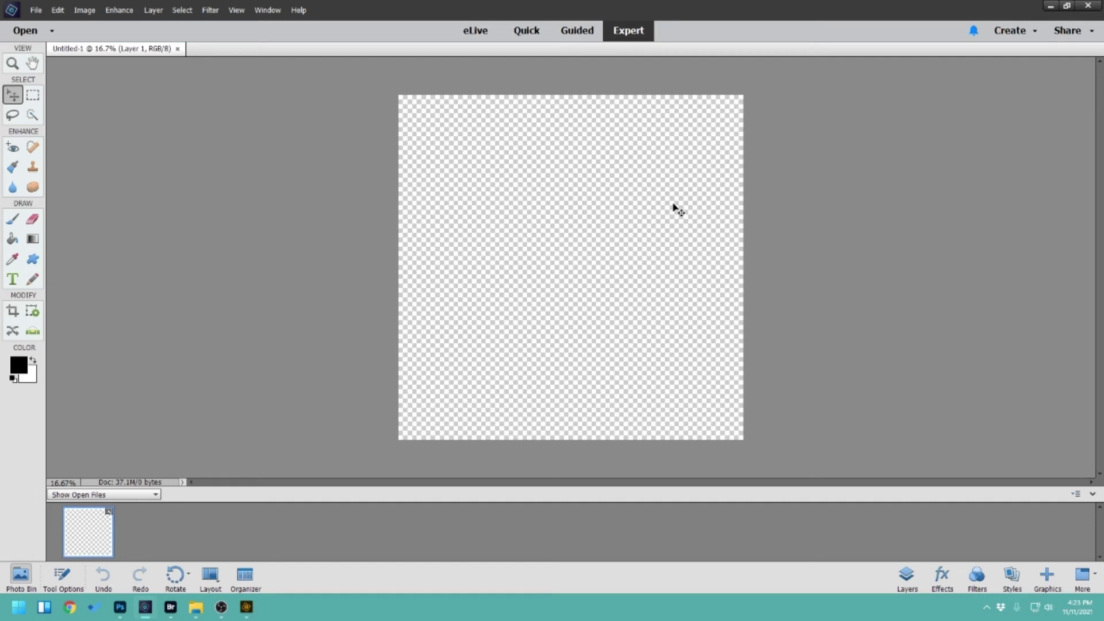
Switch to the Elements Organizer, dismiss the Premiere Elements offer and start importing media from files and folders.
{"action": "mouse_move", "coordinate": [236, 614]}
{"action": "left_click", "coordinate": [244, 574]}
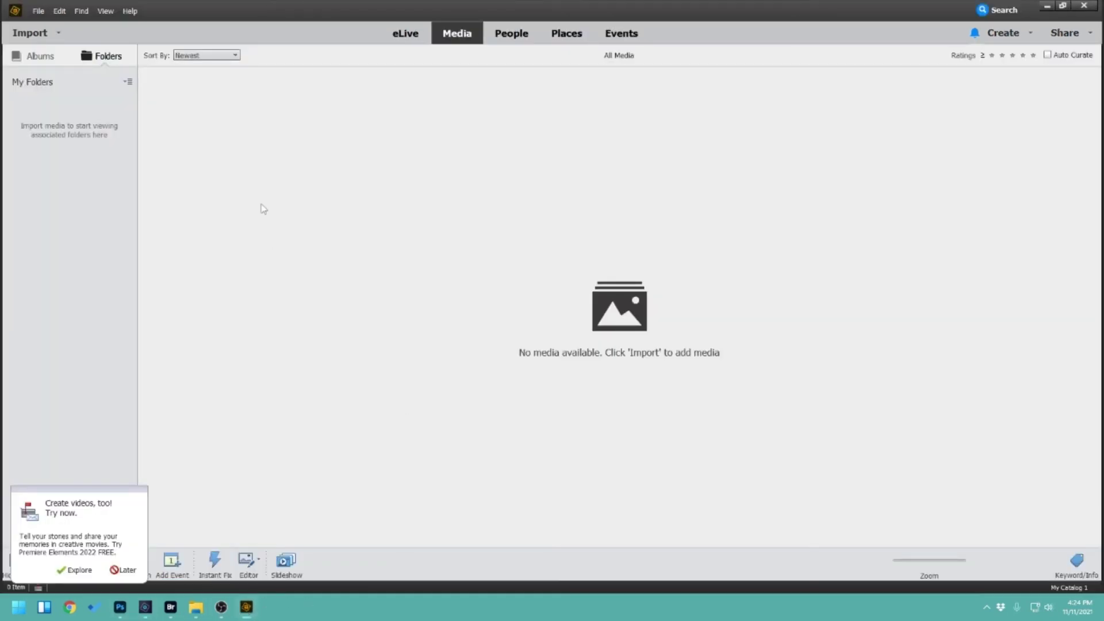
{"action": "left_click", "coordinate": [121, 570]}
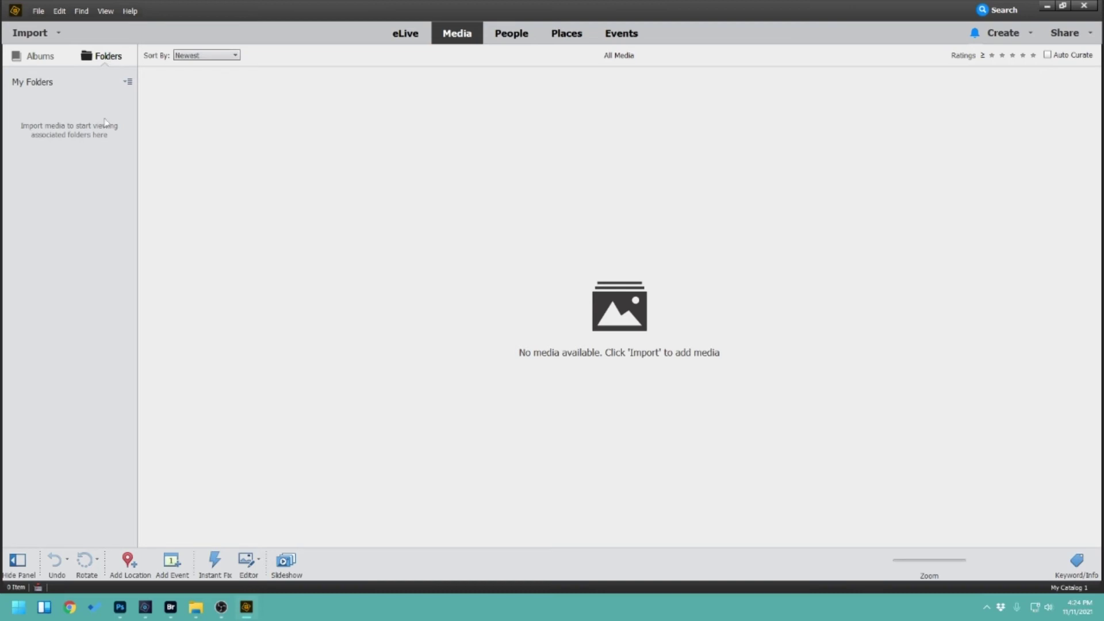
{"action": "left_click", "coordinate": [37, 34]}
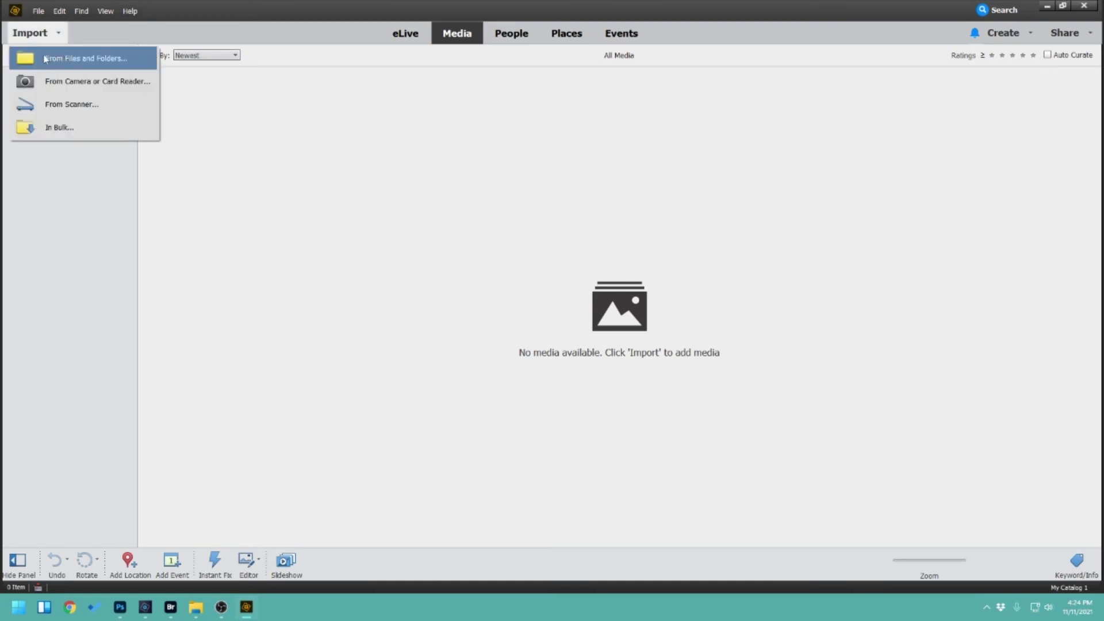
{"action": "left_click", "coordinate": [46, 59]}
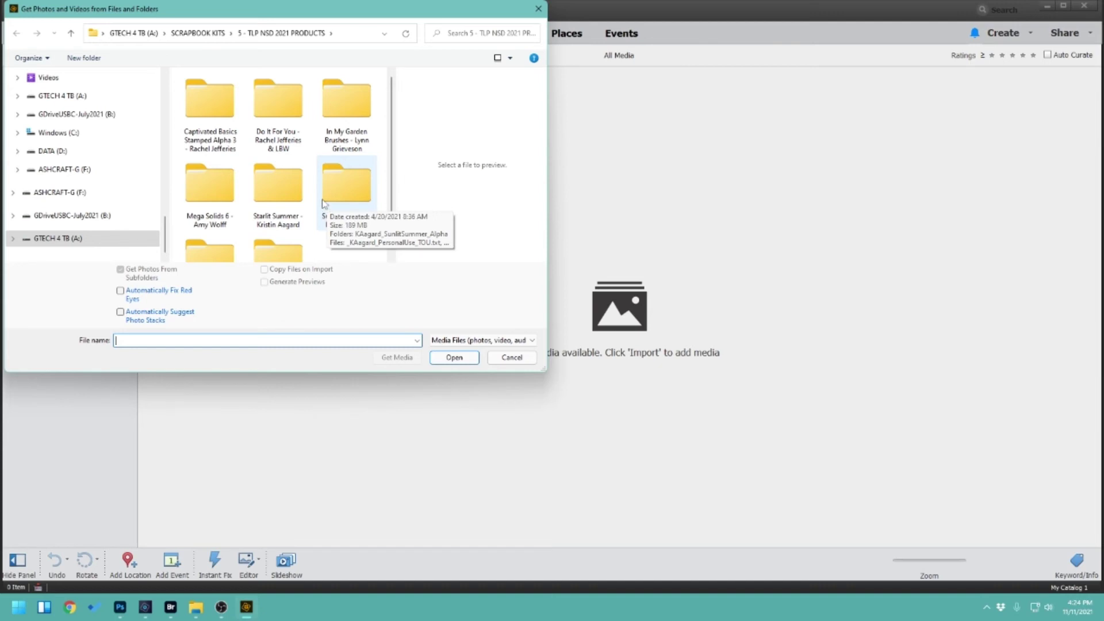
{"action": "left_click", "coordinate": [211, 109]}
{"action": "scroll", "coordinate": [309, 195], "scroll_direction": "down", "scroll_amount": 1}
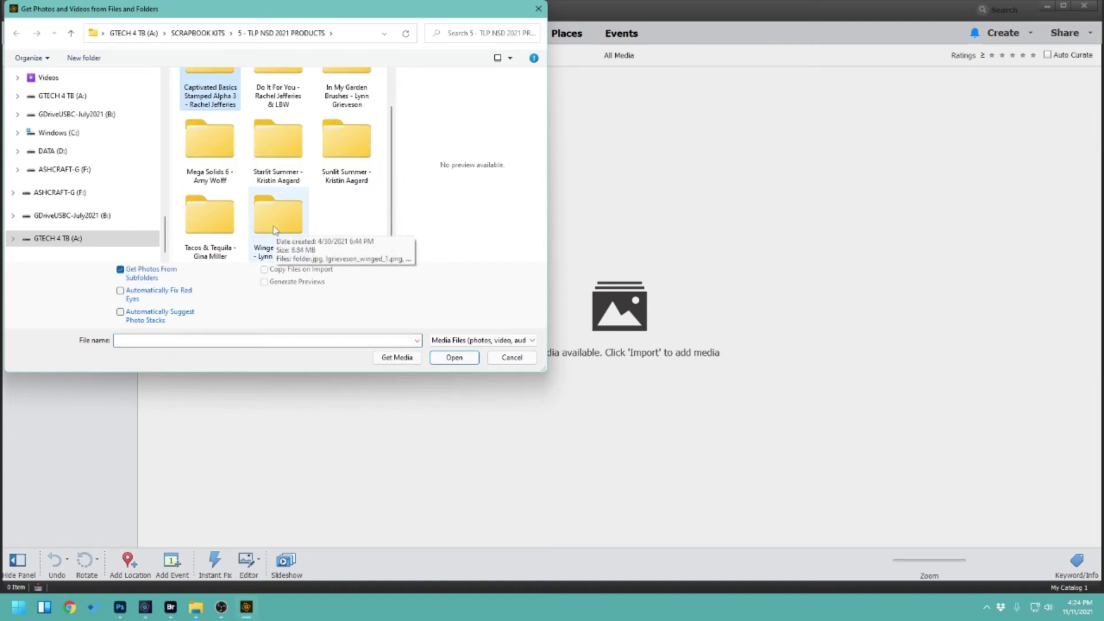
{"action": "scroll", "coordinate": [274, 230], "scroll_direction": "up", "scroll_amount": 1}
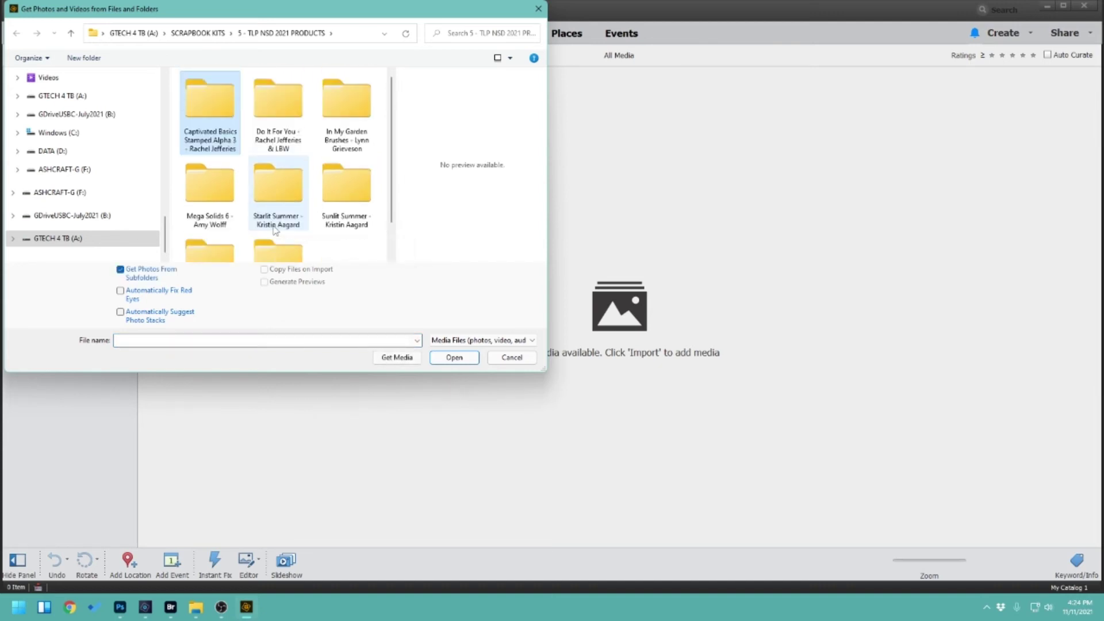
{"action": "left_click", "coordinate": [448, 359]}
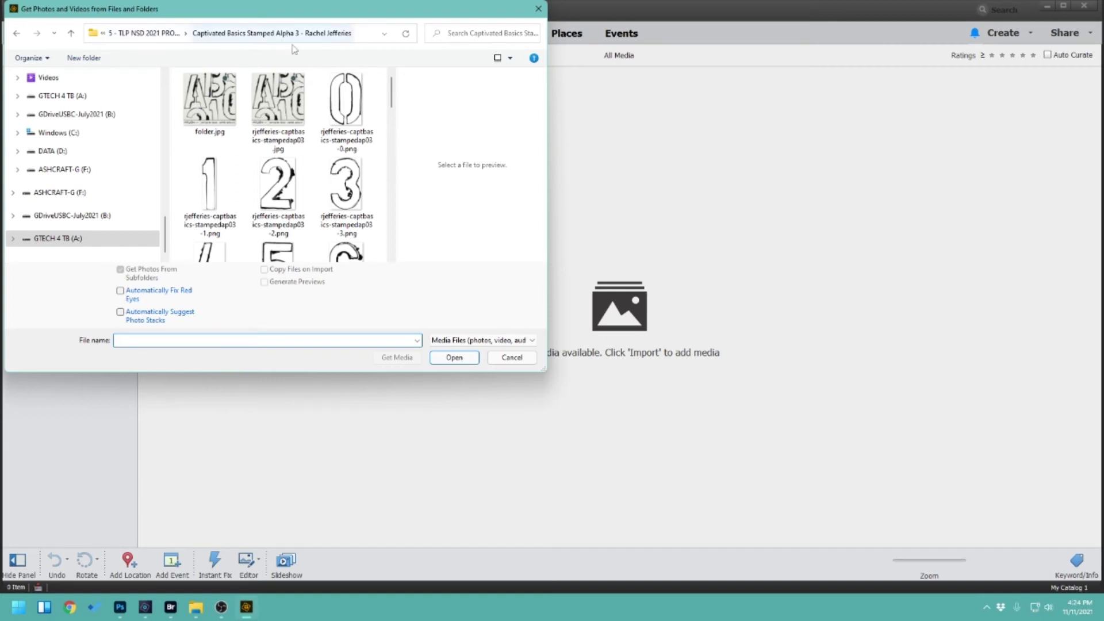
Browse to the A December To Remember - NBK folder within SCRAPBOOK KITS and z- A December To Remember DYD 2021.
{"action": "left_click", "coordinate": [102, 35]}
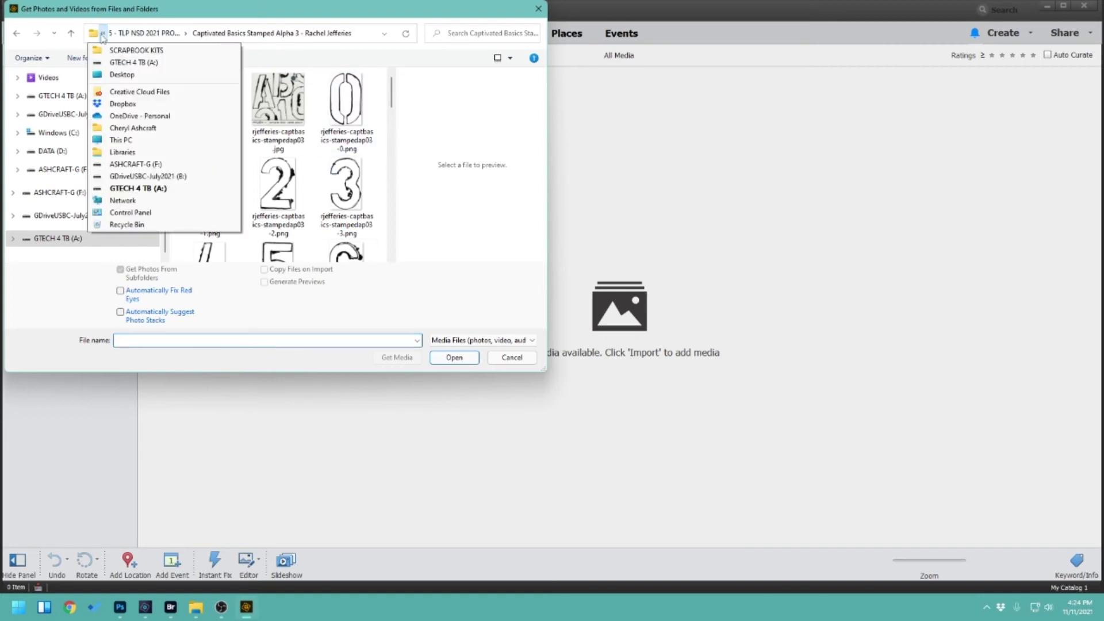
{"action": "left_click", "coordinate": [131, 51]}
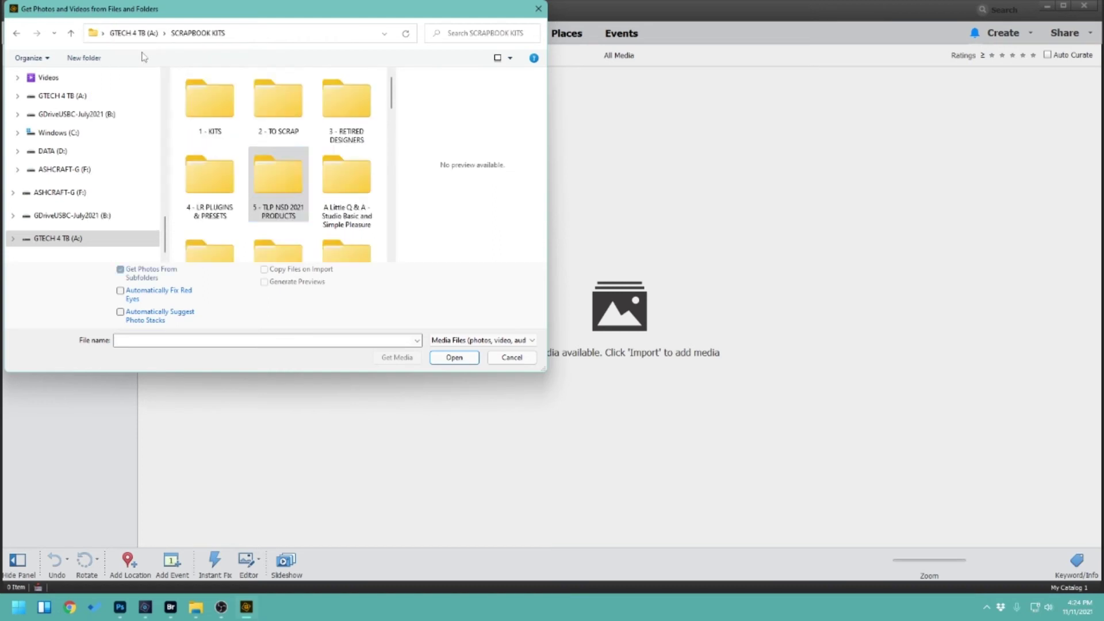
{"action": "scroll", "coordinate": [327, 211], "scroll_direction": "down", "scroll_amount": 3}
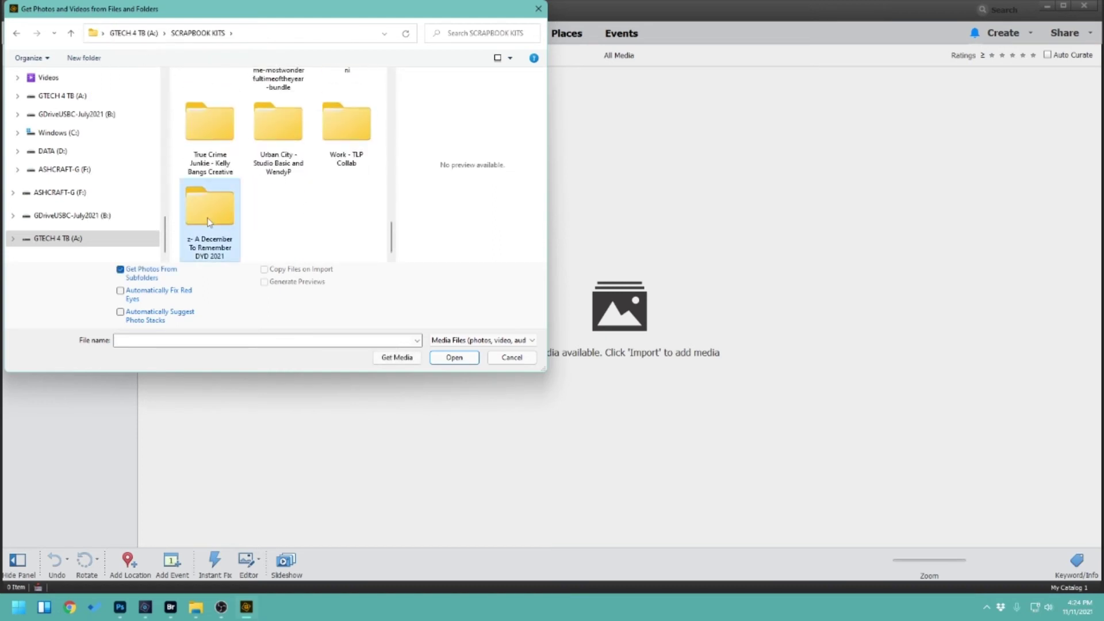
{"action": "double_click", "coordinate": [230, 210]}
{"action": "left_click", "coordinate": [216, 107]}
{"action": "left_click", "coordinate": [464, 359]}
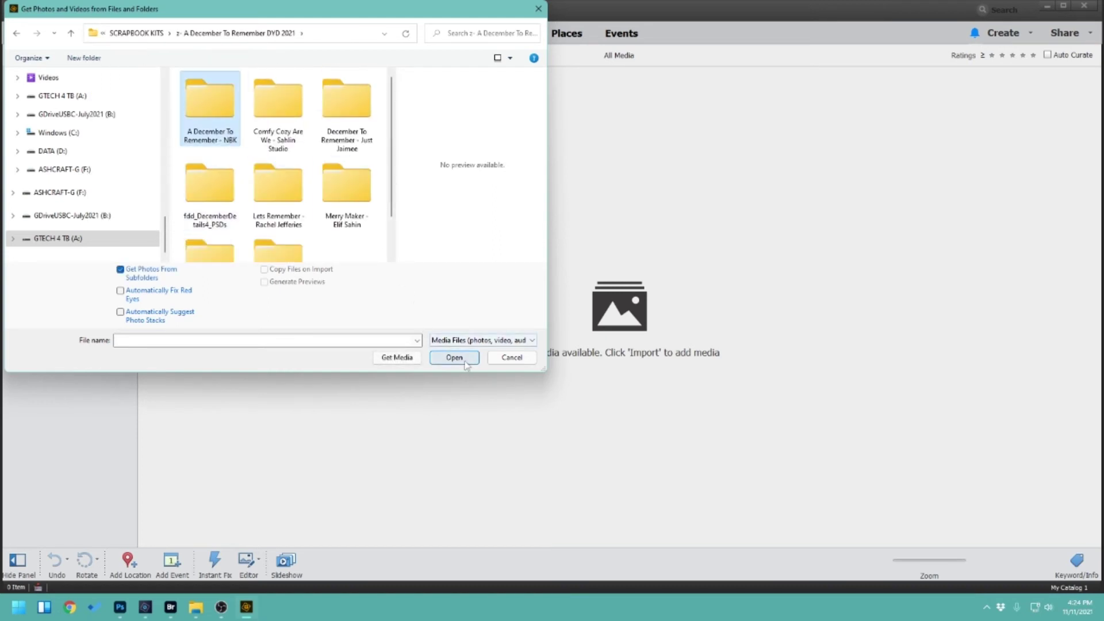
{"action": "left_click", "coordinate": [210, 109]}
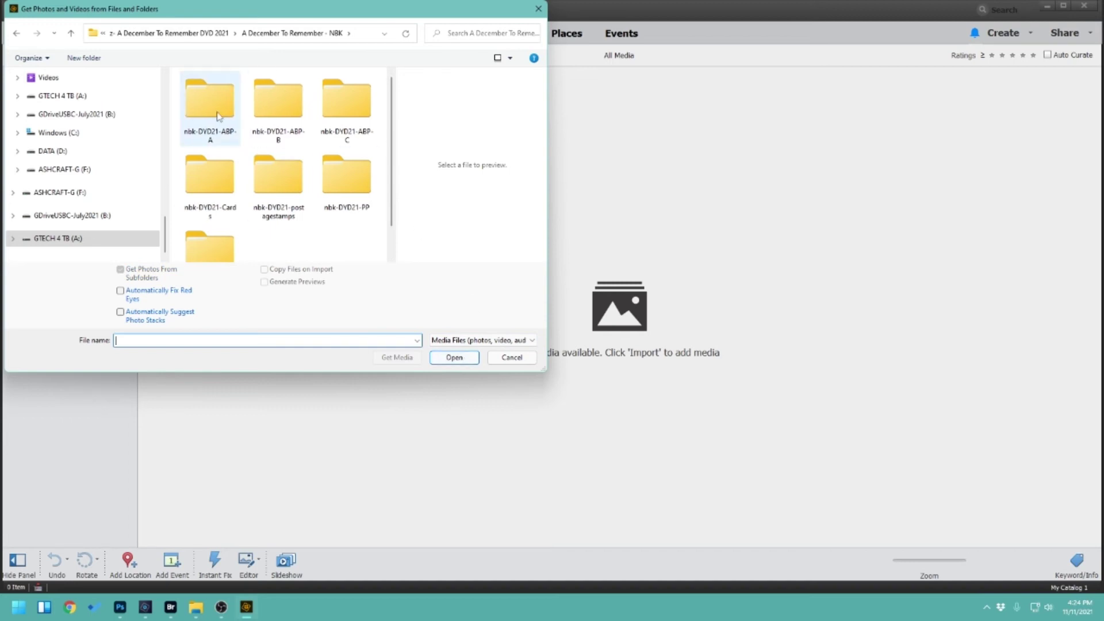
{"action": "left_click", "coordinate": [224, 253], "text": "shift"}
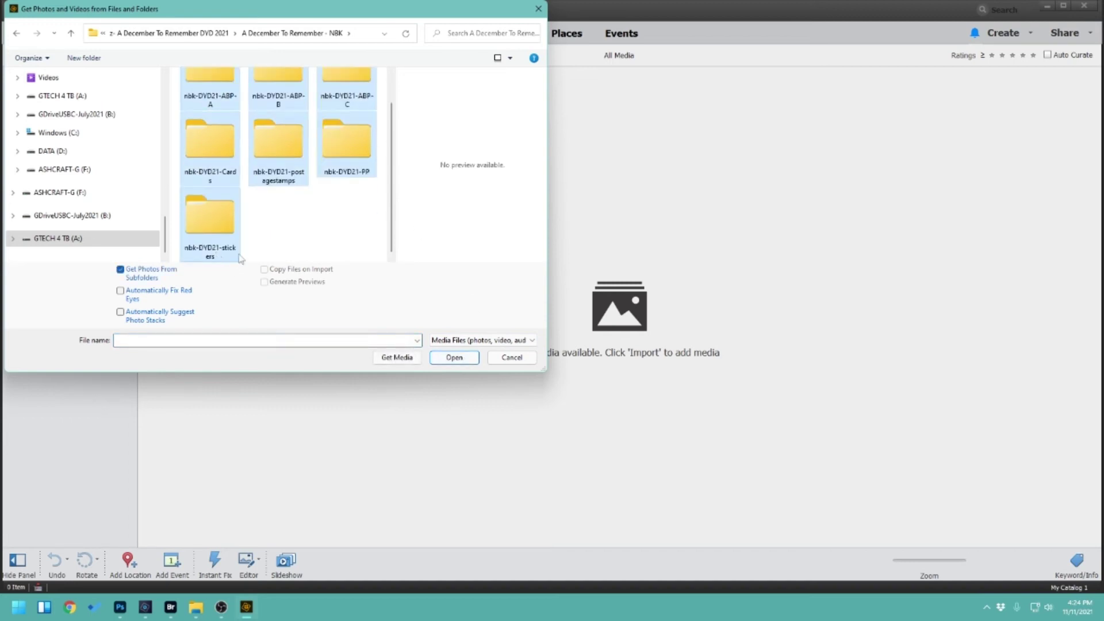
{"action": "left_click", "coordinate": [453, 358]}
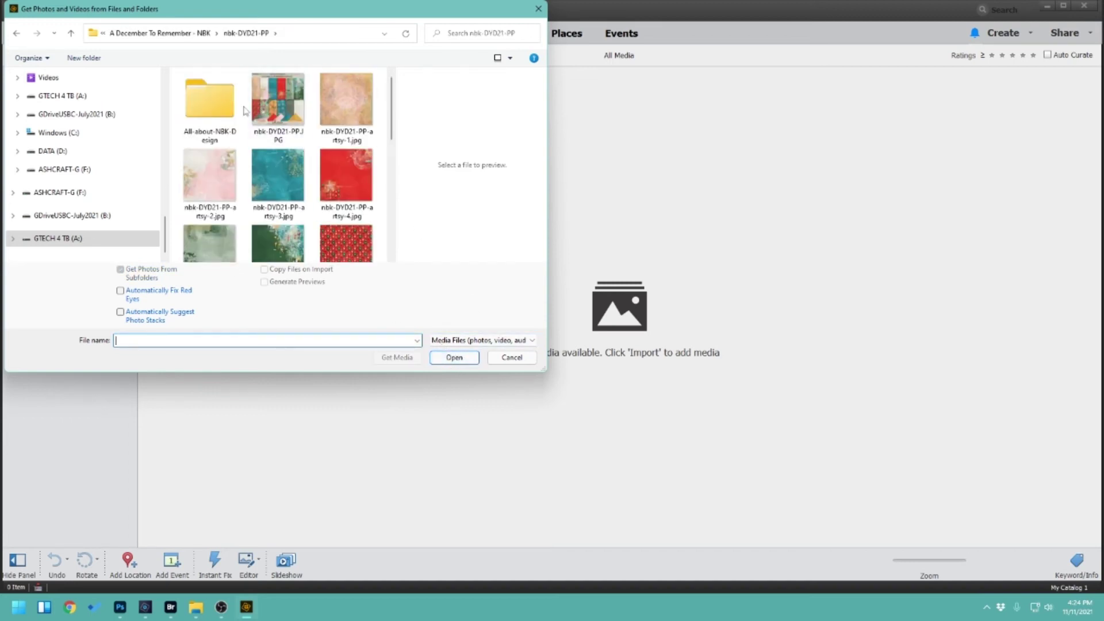
{"action": "left_click", "coordinate": [279, 106]}
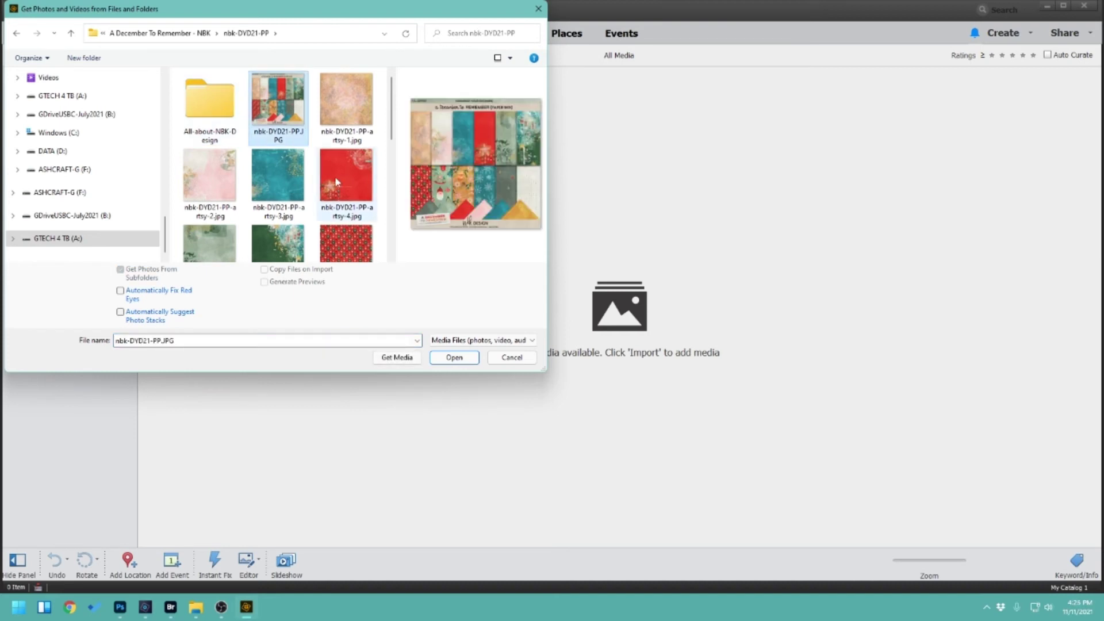
{"action": "scroll", "coordinate": [325, 193], "scroll_direction": "down", "scroll_amount": 5}
{"action": "left_click", "coordinate": [290, 218], "text": "shift"}
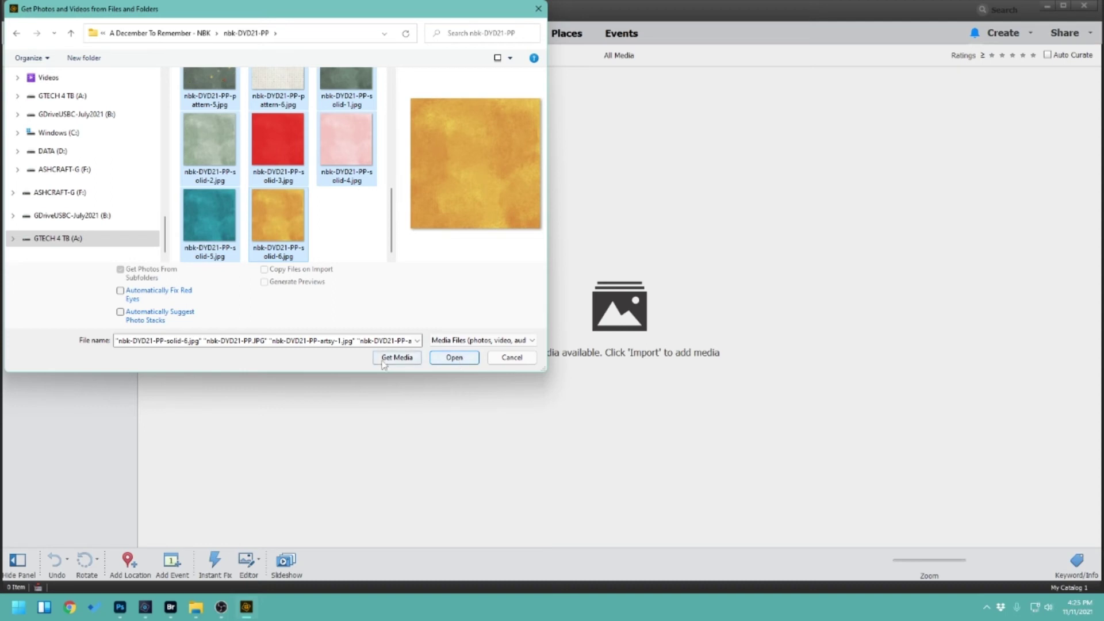
{"action": "scroll", "coordinate": [276, 149], "scroll_direction": "up", "scroll_amount": 5}
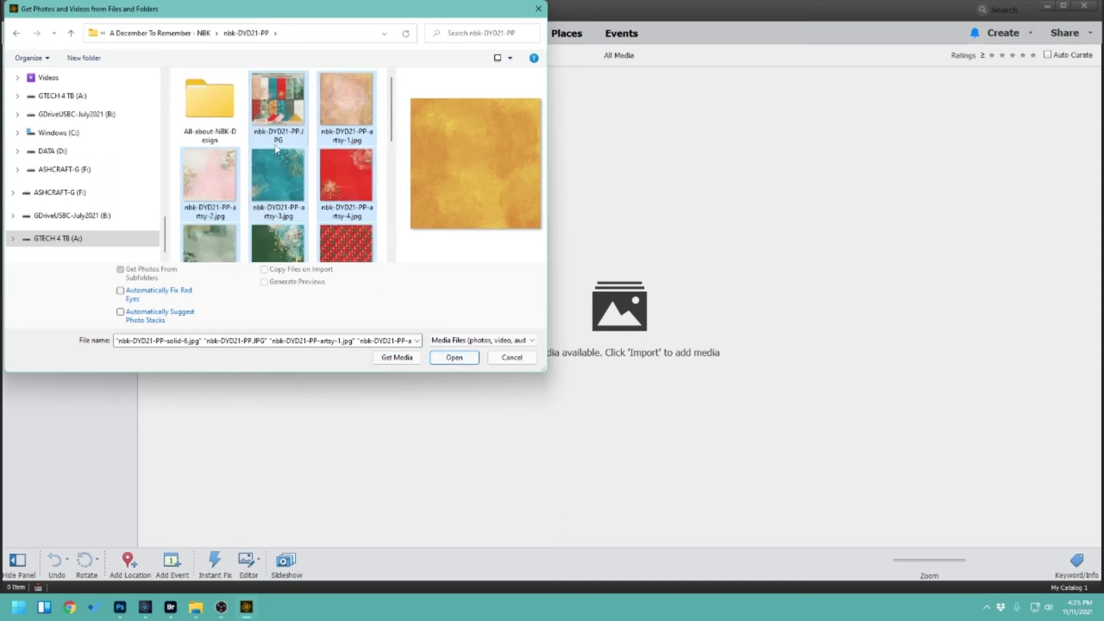
{"action": "left_click", "coordinate": [167, 33]}
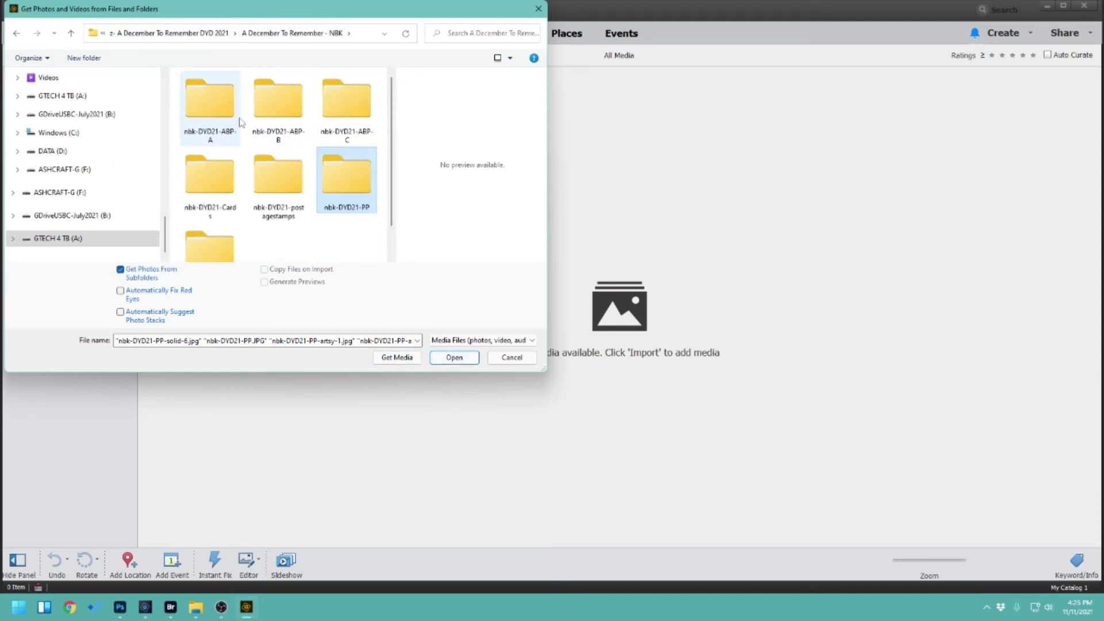
{"action": "left_click", "coordinate": [210, 34]}
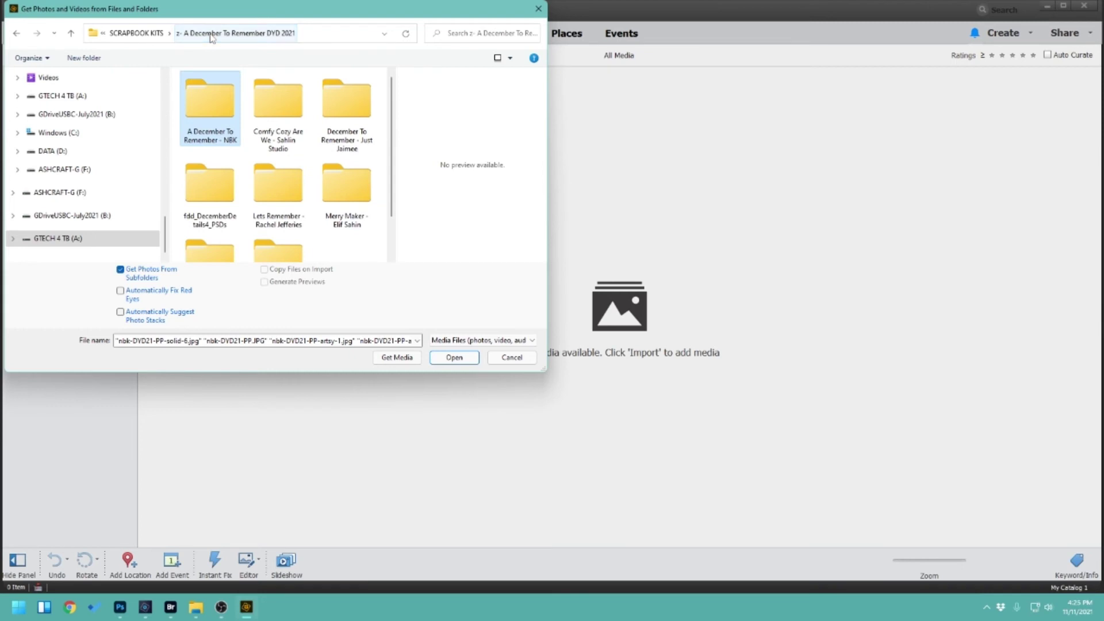
{"action": "double_click", "coordinate": [221, 112]}
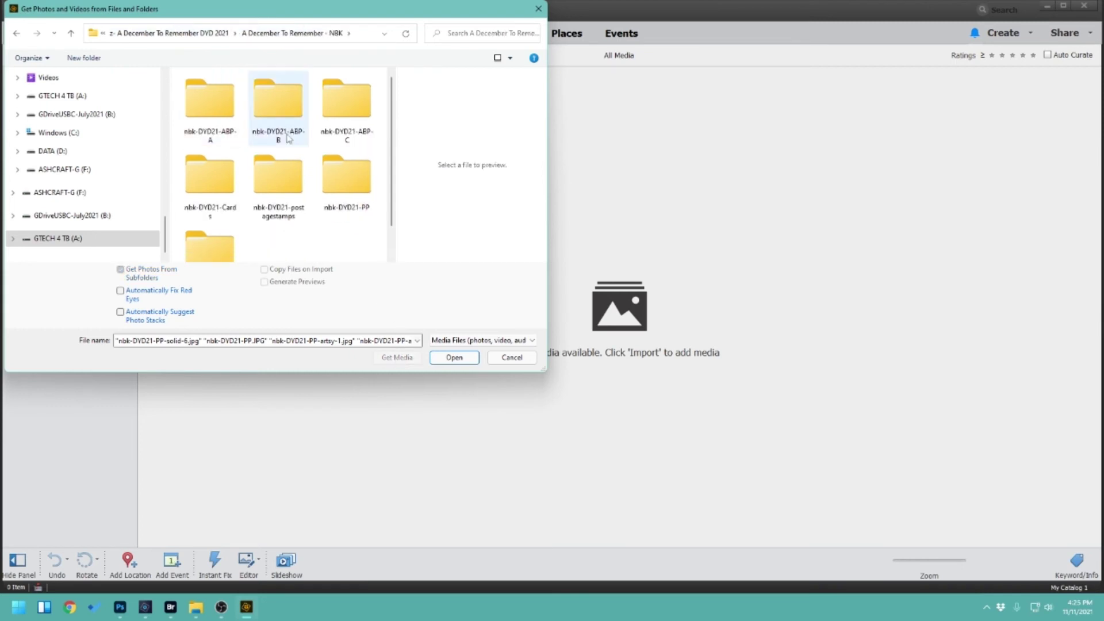
Import all the nbk-DYD21 subfolders into the catalog without any attached keyword tags and close the import report.
{"action": "left_click", "coordinate": [228, 114]}
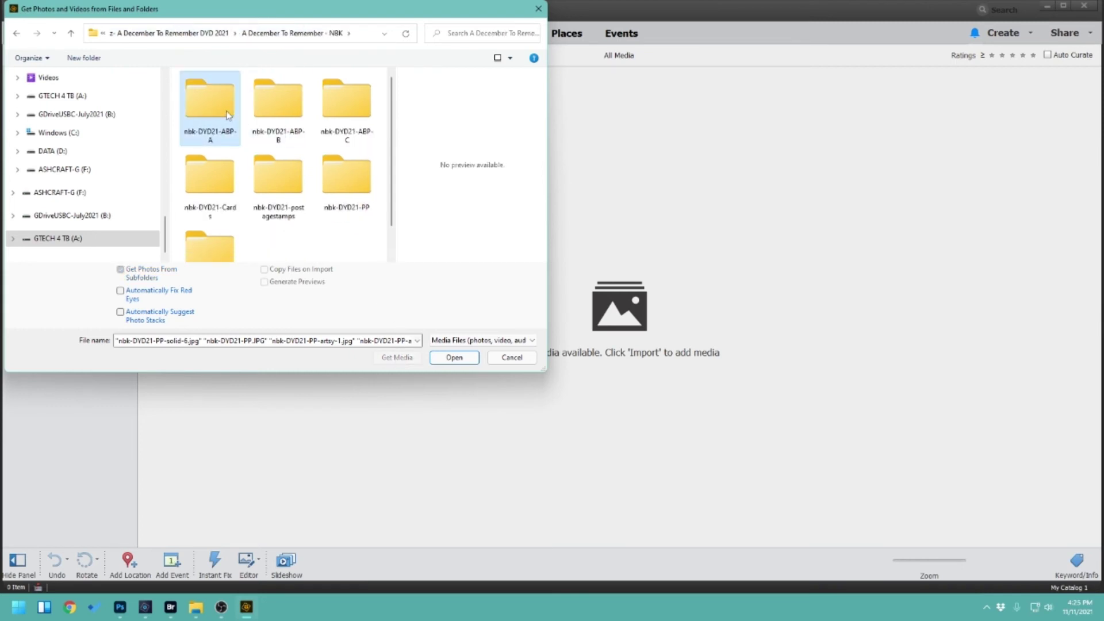
{"action": "left_click", "coordinate": [224, 253], "text": "shift"}
{"action": "left_click", "coordinate": [396, 356]}
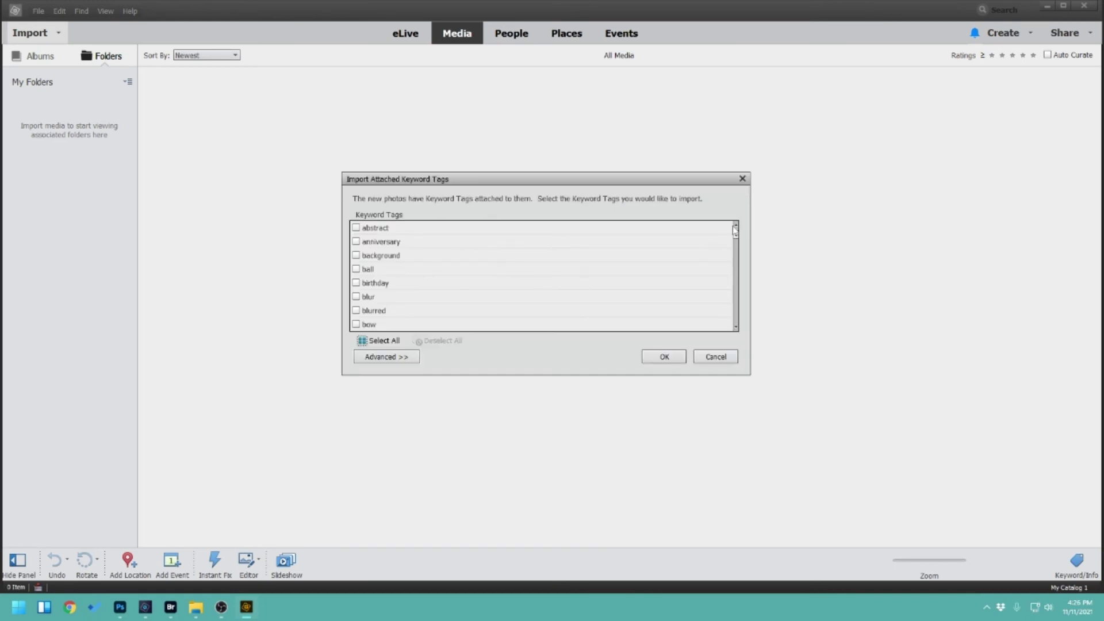
{"action": "mouse_move", "coordinate": [737, 237]}
{"action": "left_mouse_down"}
{"action": "mouse_move", "coordinate": [734, 329]}
{"action": "mouse_move", "coordinate": [733, 227]}
{"action": "left_mouse_up"}
{"action": "left_click", "coordinate": [671, 356]}
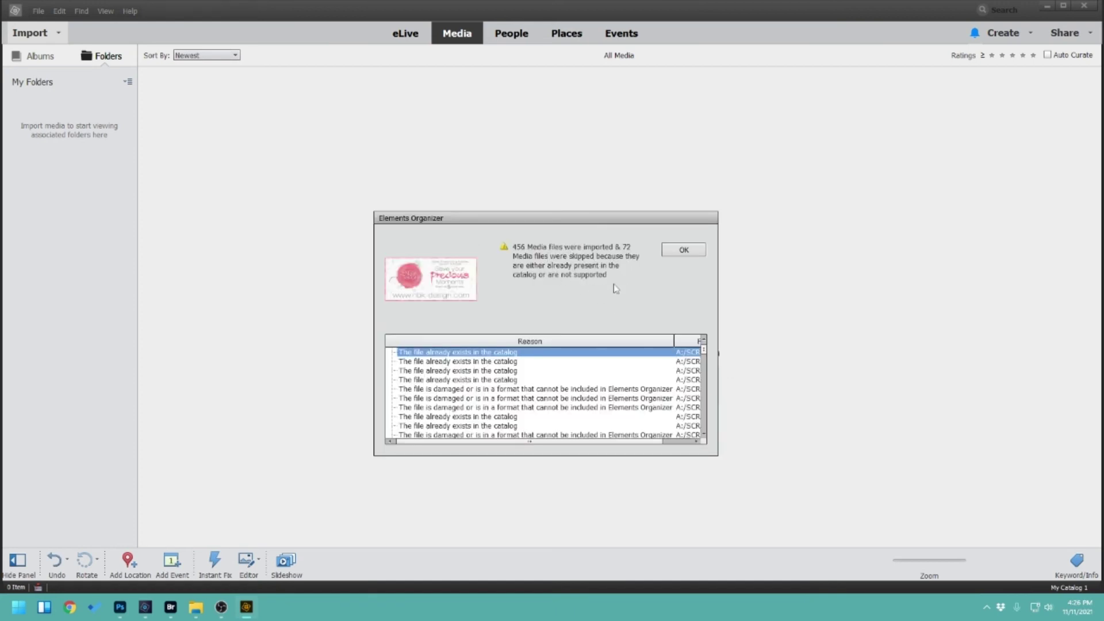
{"action": "left_click", "coordinate": [667, 252]}
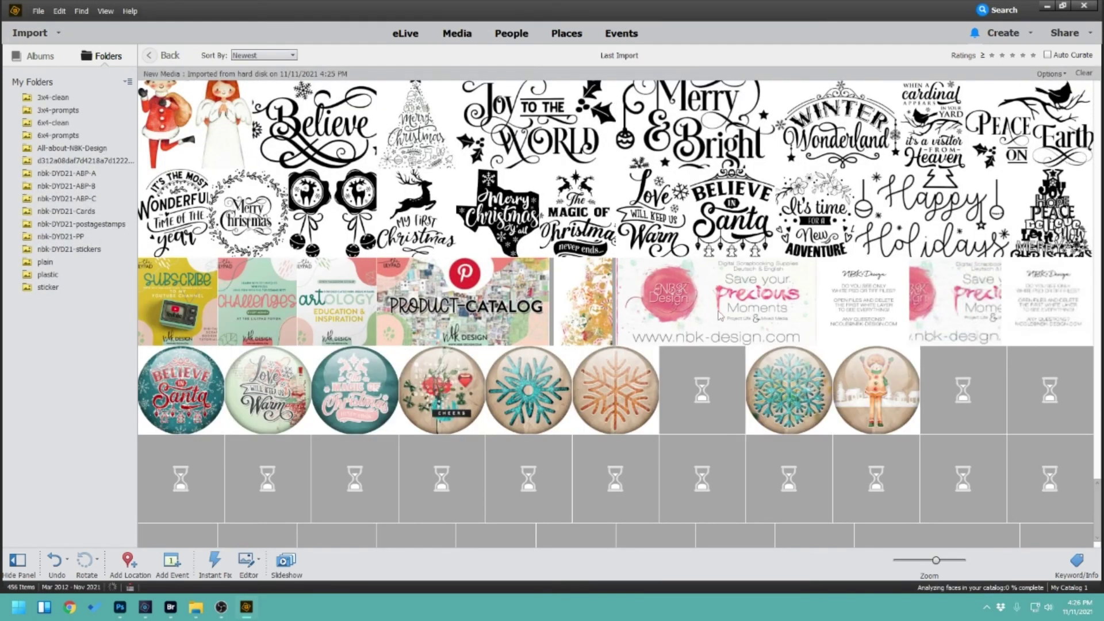
{"action": "scroll", "coordinate": [733, 329], "scroll_direction": "down", "scroll_amount": 1}
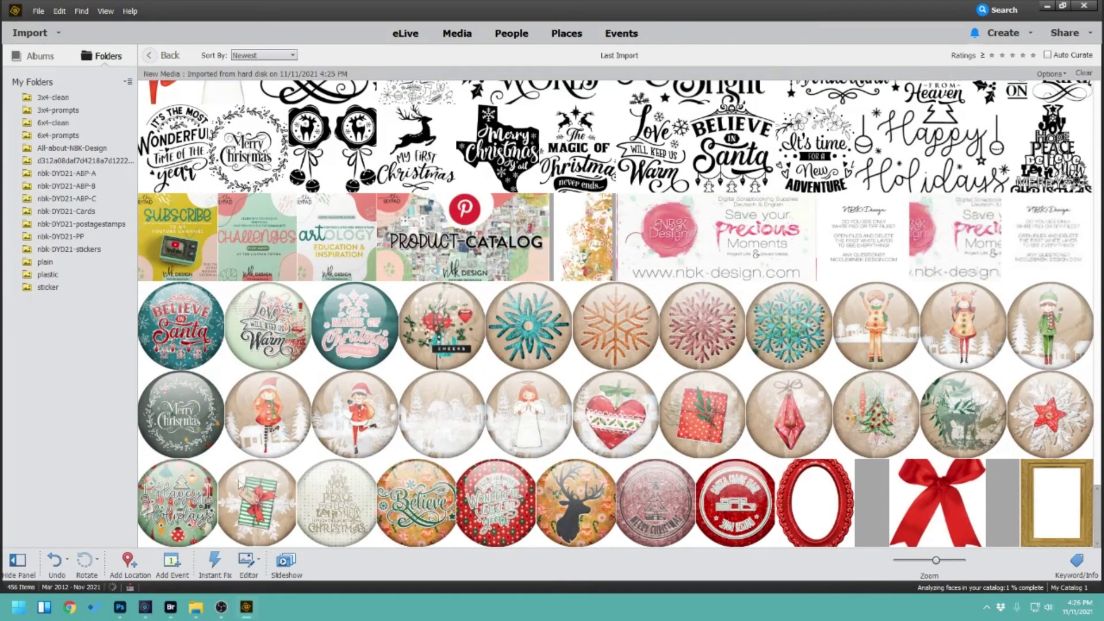
Switch to the Photoshop Elements Editor and place a smaller Organizer window over it, leaving the Photo Bin exposed.
{"action": "mouse_move", "coordinate": [147, 610]}
{"action": "left_click", "coordinate": [142, 609]}
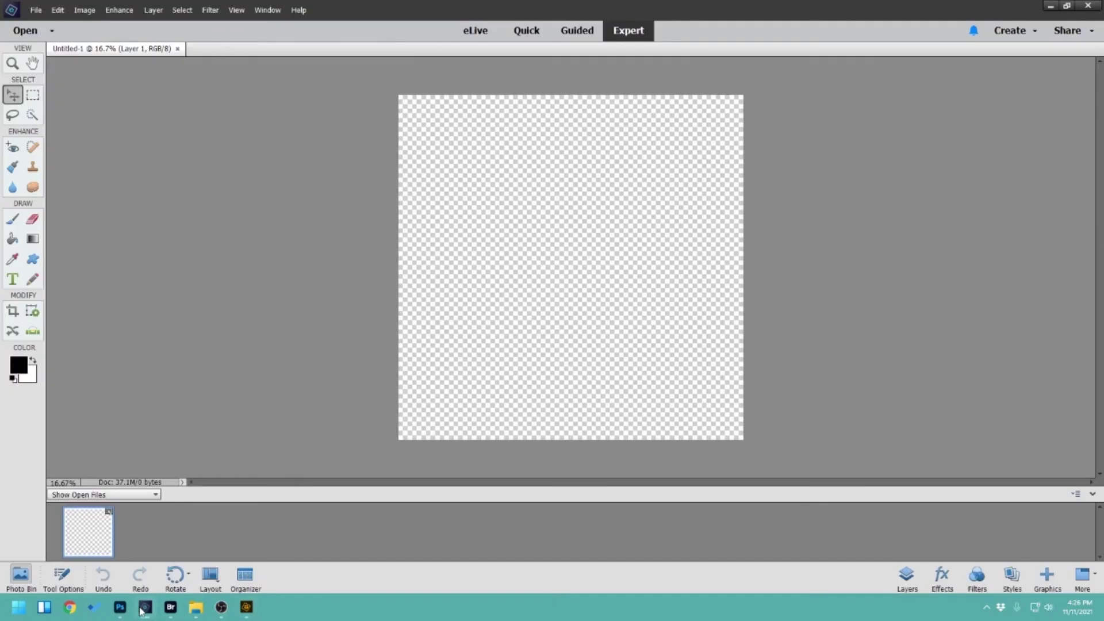
{"action": "left_click", "coordinate": [249, 614]}
{"action": "left_click", "coordinate": [1063, 7]}
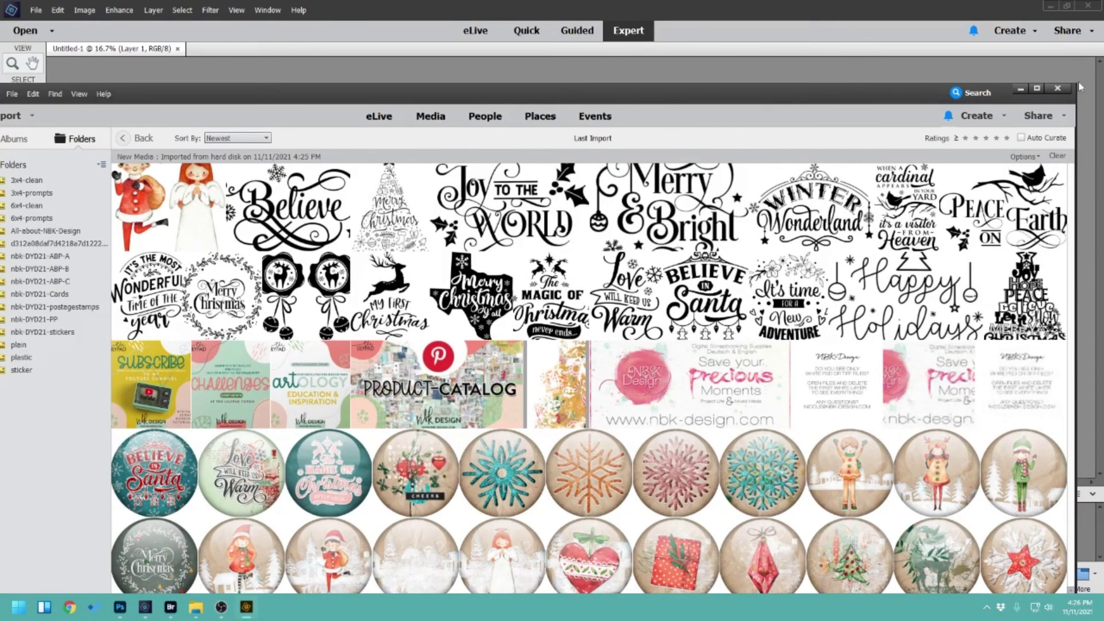
{"action": "left_click_drag", "start_coordinate": [1077, 83], "coordinate": [711, 285]}
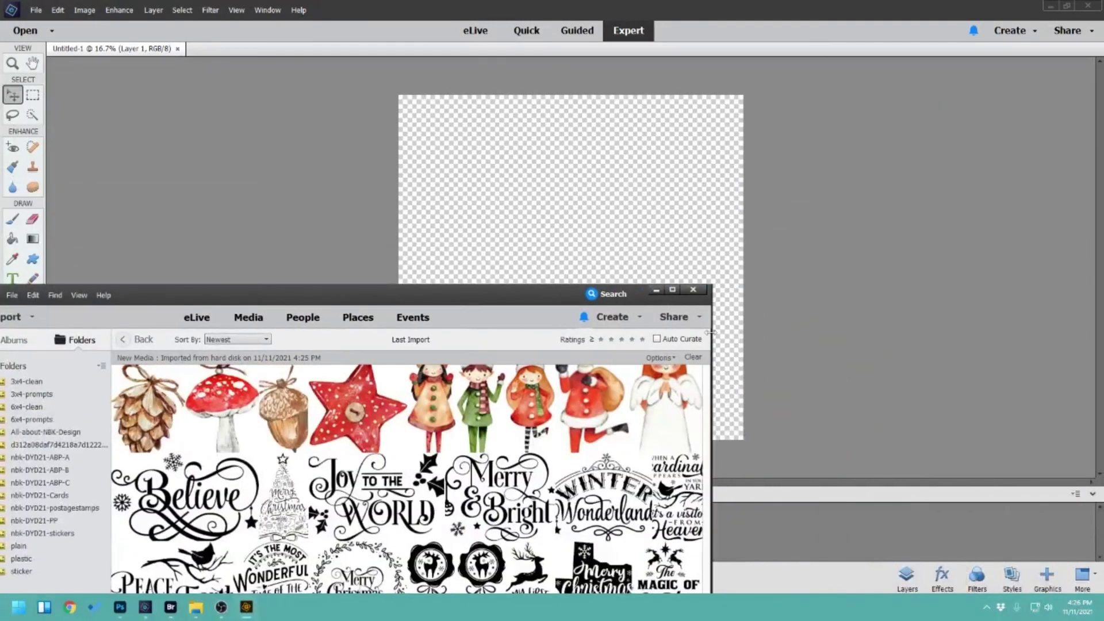
{"action": "left_click_drag", "start_coordinate": [552, 302], "coordinate": [900, 56]}
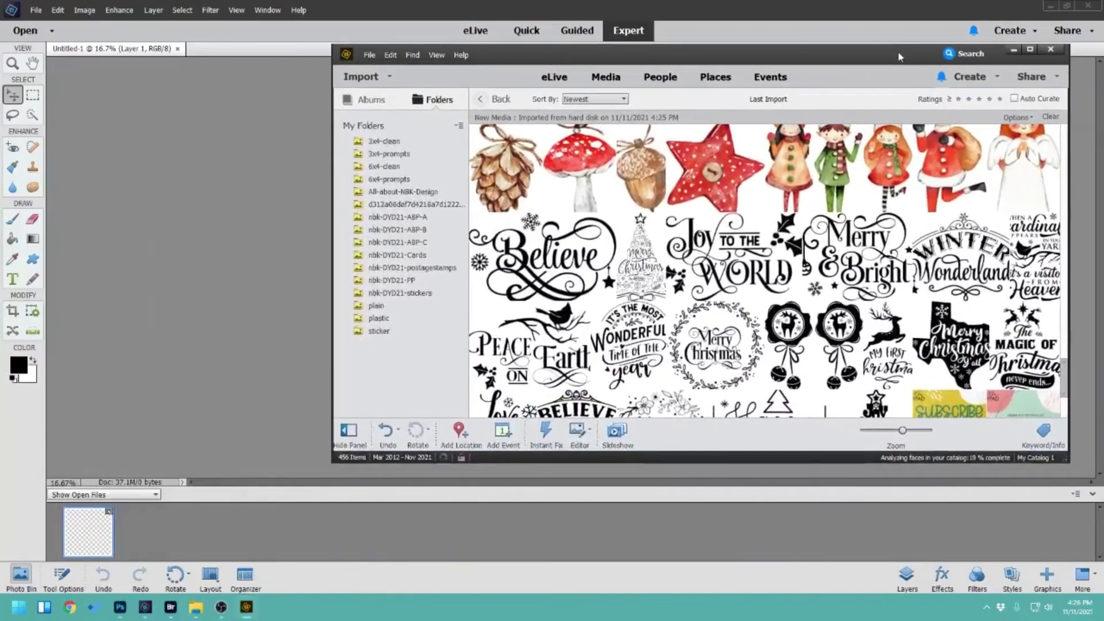
Open the Joy to the World, Merry and Bright and Winter Wonderland word art from the Organizer in the Editor's Photo Bin.
{"action": "left_click", "coordinate": [722, 254]}
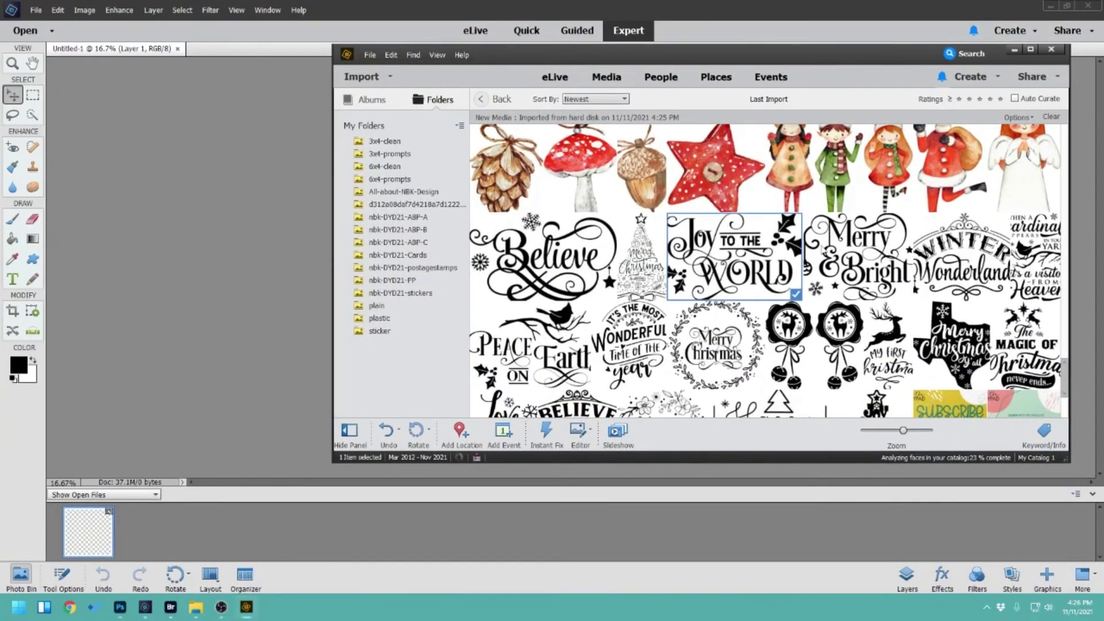
{"action": "left_click", "coordinate": [857, 253], "text": "ctrl"}
{"action": "left_click", "coordinate": [942, 249], "text": "ctrl"}
{"action": "left_click_drag", "start_coordinate": [742, 268], "coordinate": [497, 536]}
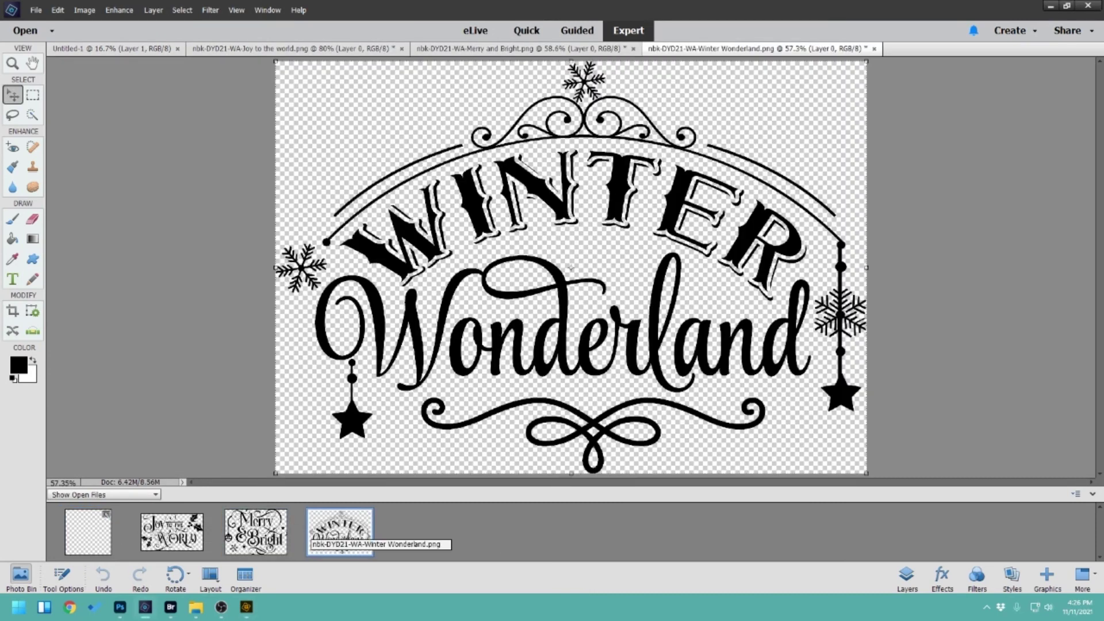
Close the Winter Wonderland, Merry and Bright and Joy to the World documents.
{"action": "left_click", "coordinate": [874, 49]}
{"action": "left_click", "coordinate": [633, 48]}
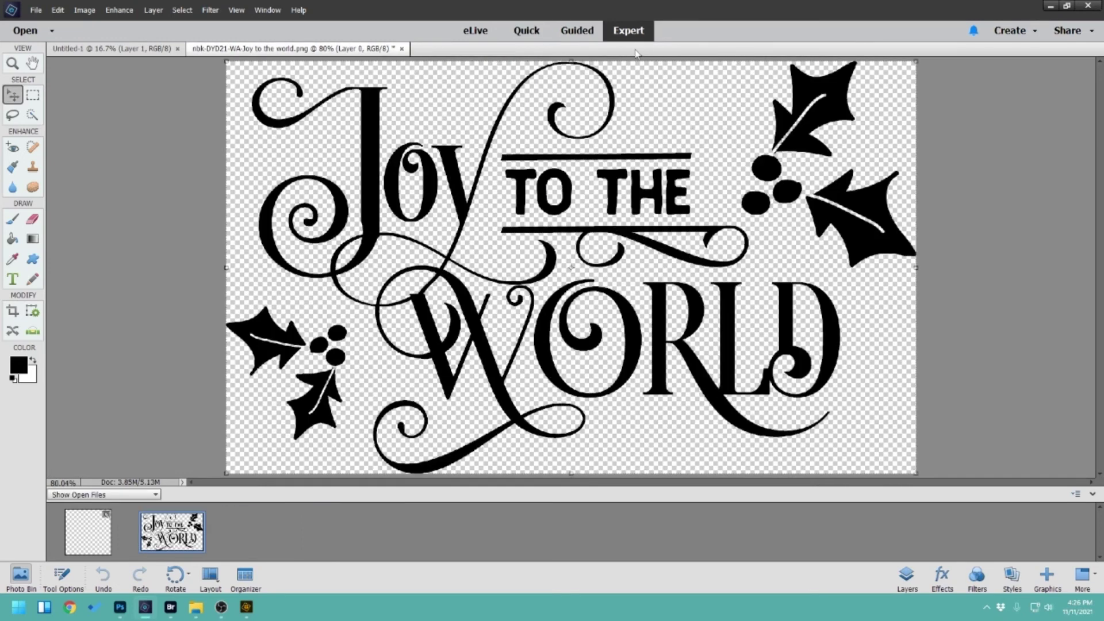
{"action": "left_click", "coordinate": [401, 48]}
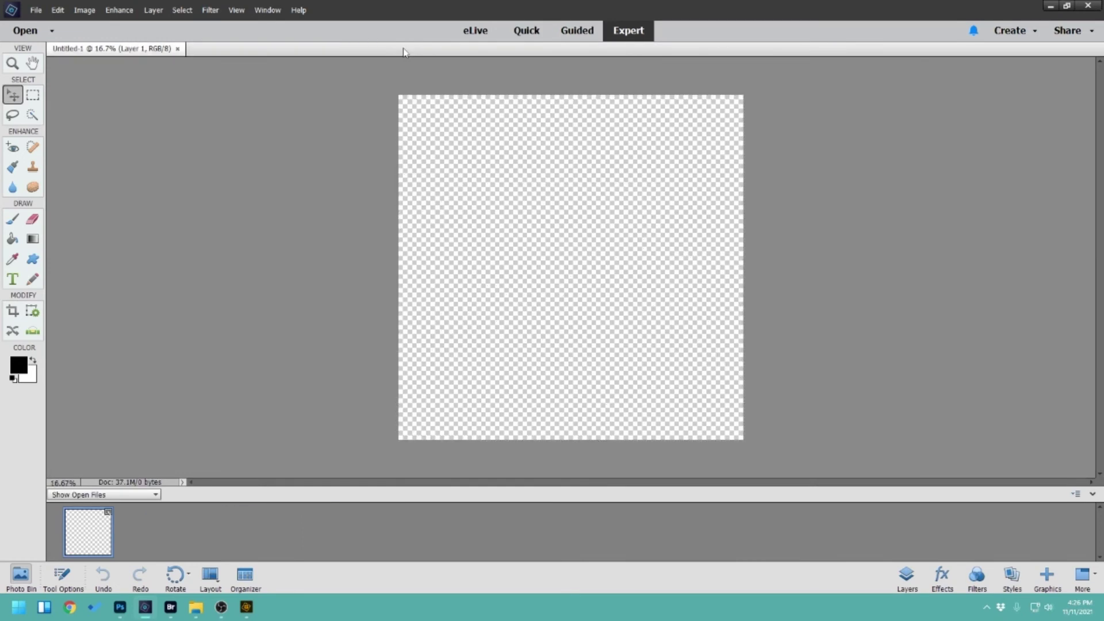
Return to the Organizer, examine the imported NBK kit's elements, and minimize the Organizer window.
{"action": "left_click", "coordinate": [249, 609]}
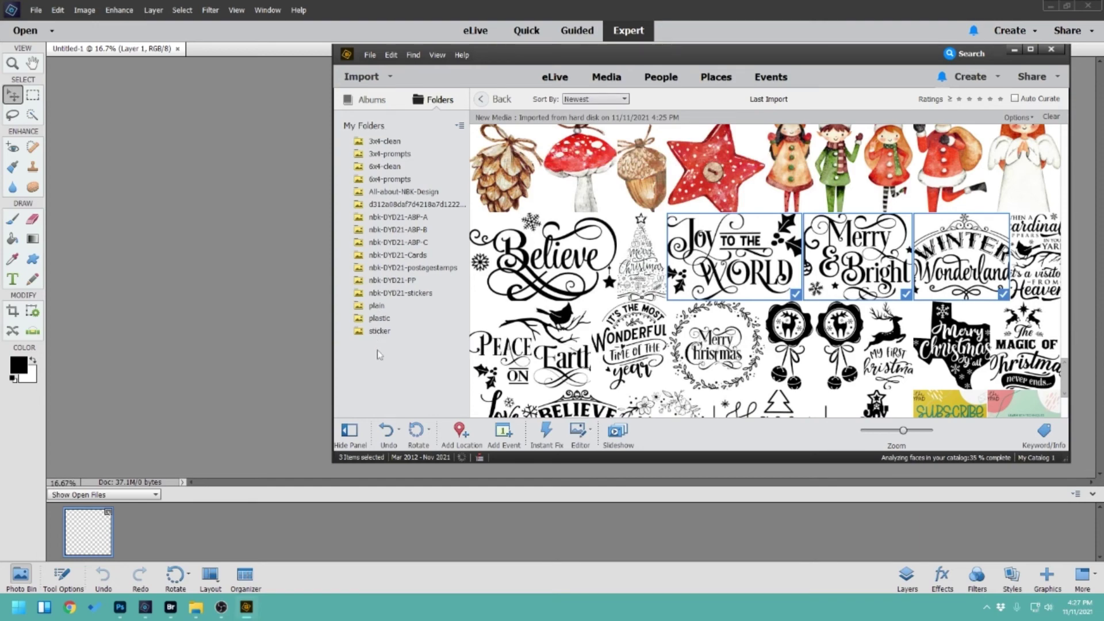
{"action": "scroll", "coordinate": [762, 270], "scroll_direction": "up", "scroll_amount": 5}
{"action": "scroll", "coordinate": [762, 270], "scroll_direction": "up", "scroll_amount": 10}
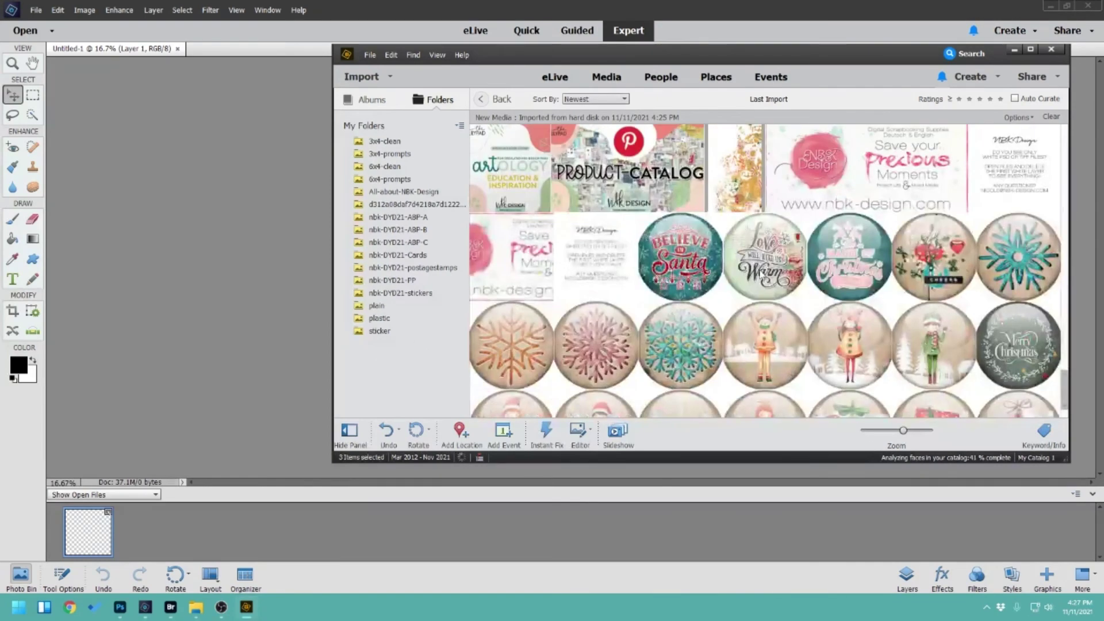
{"action": "scroll", "coordinate": [766, 281], "scroll_direction": "up", "scroll_amount": 5}
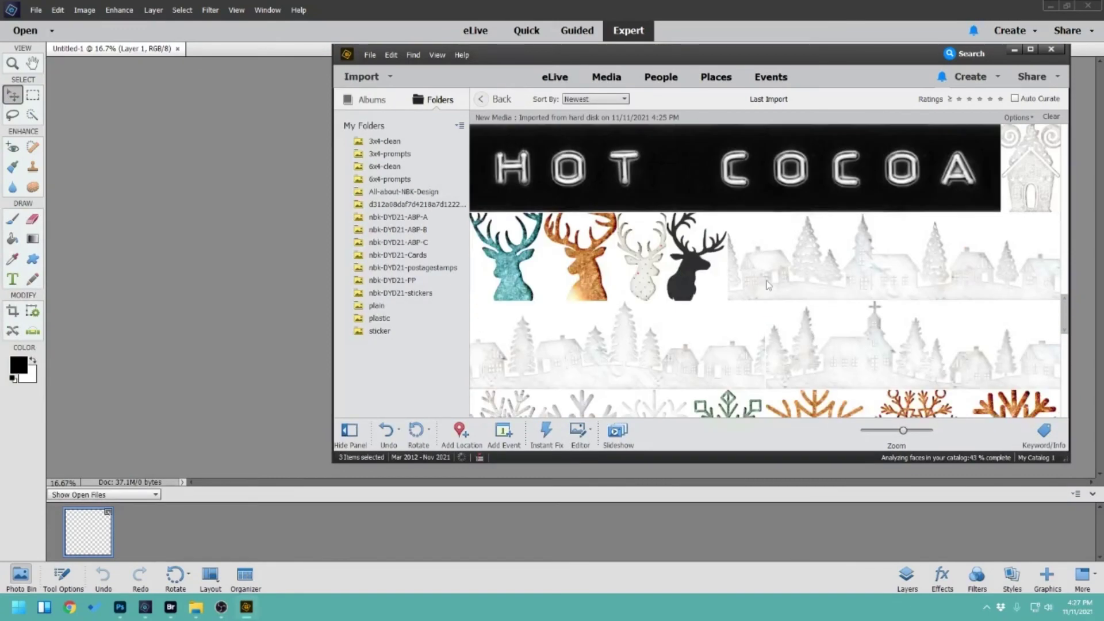
{"action": "scroll", "coordinate": [840, 274], "scroll_direction": "up", "scroll_amount": 8}
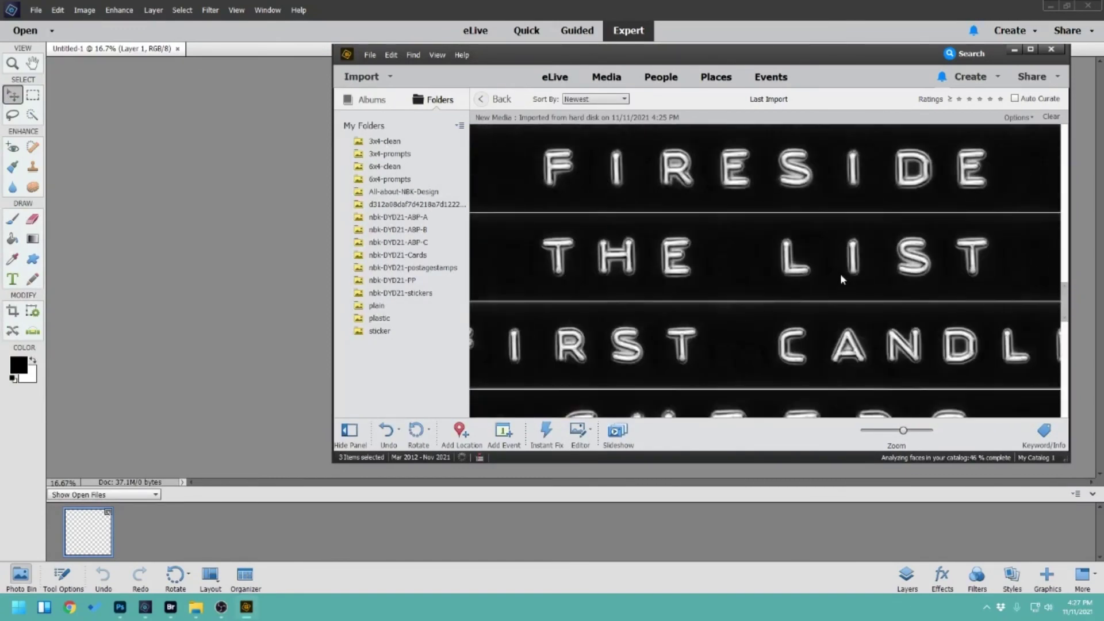
{"action": "scroll", "coordinate": [828, 282], "scroll_direction": "up", "scroll_amount": 10}
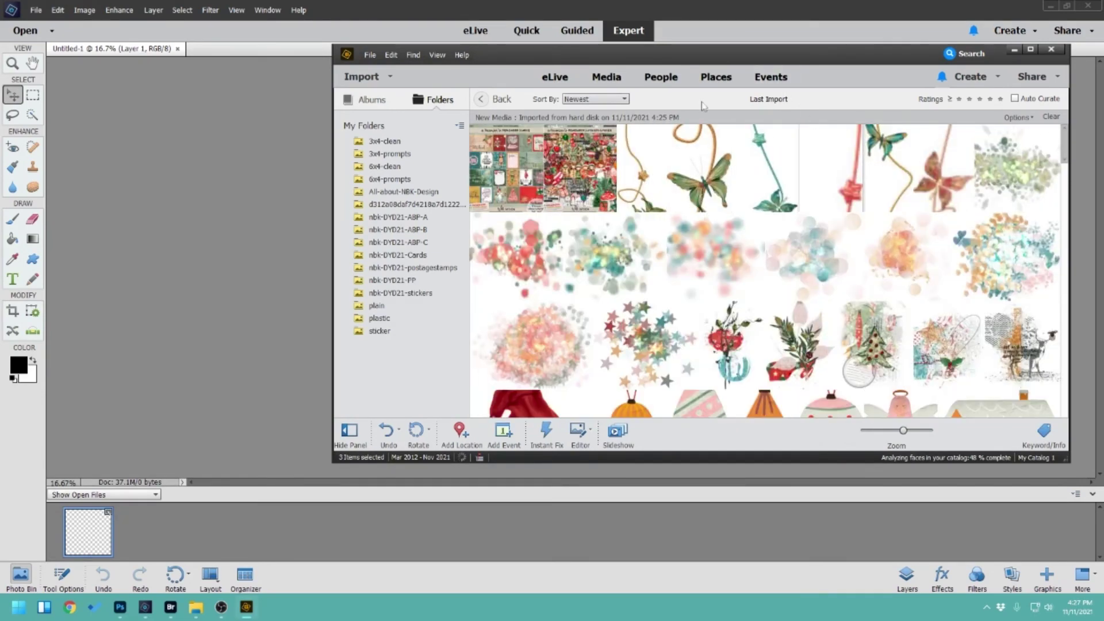
{"action": "scroll", "coordinate": [758, 303], "scroll_direction": "down", "scroll_amount": 10}
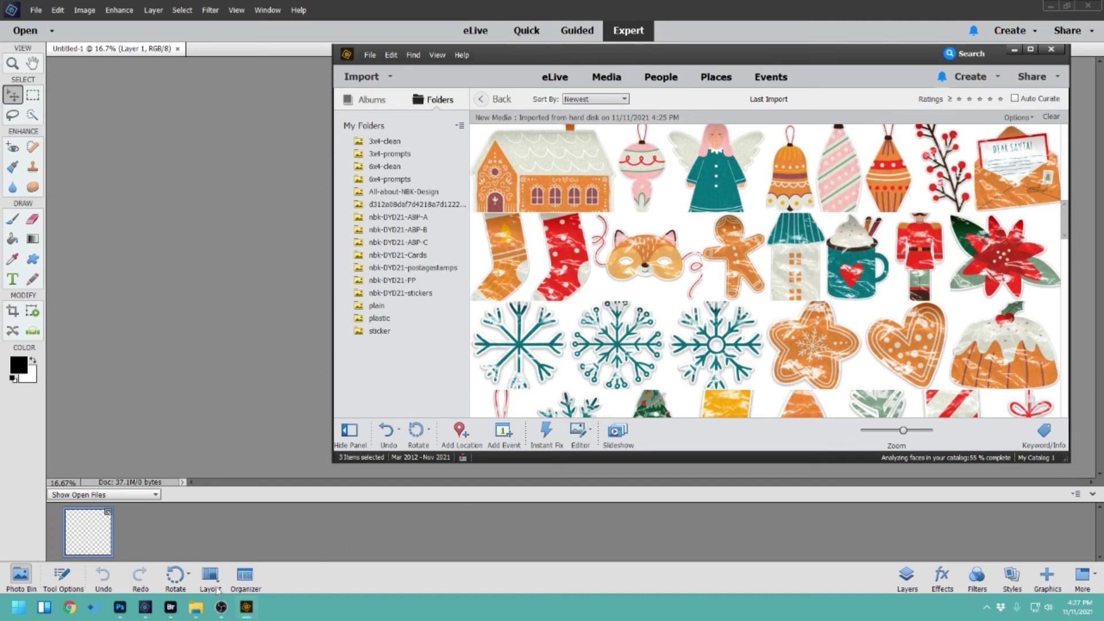
{"action": "left_click", "coordinate": [1016, 50]}
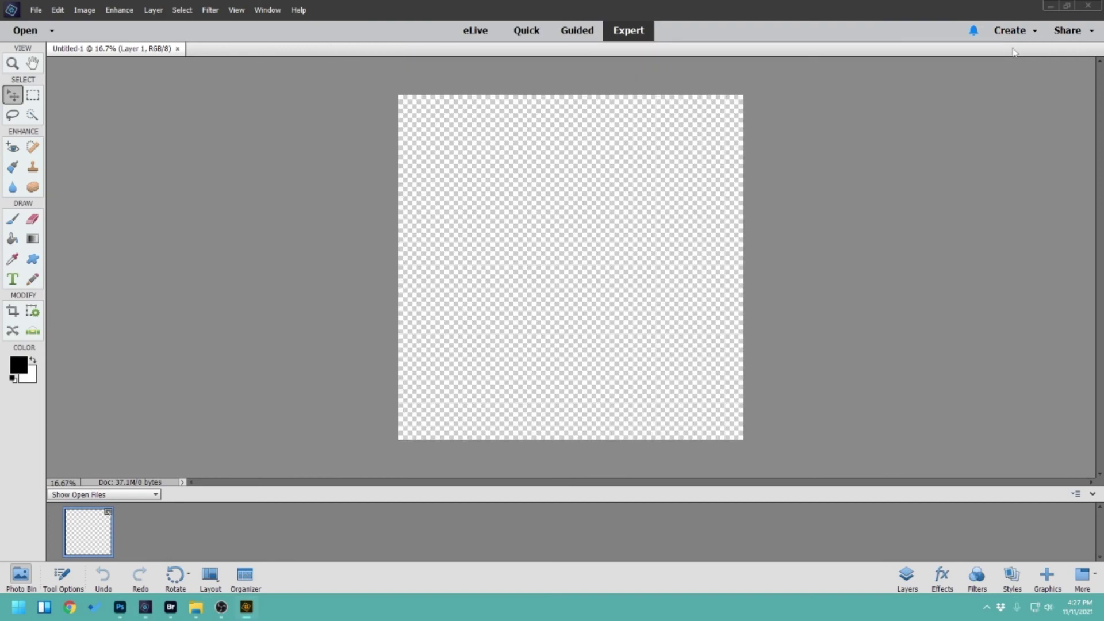
Switch to File Explorer, open the NBK kit's nbk-DYD21-ABP-A folder, and reposition the window so the Editor's Photo Bin stays exposed.
{"action": "left_click", "coordinate": [195, 608]}
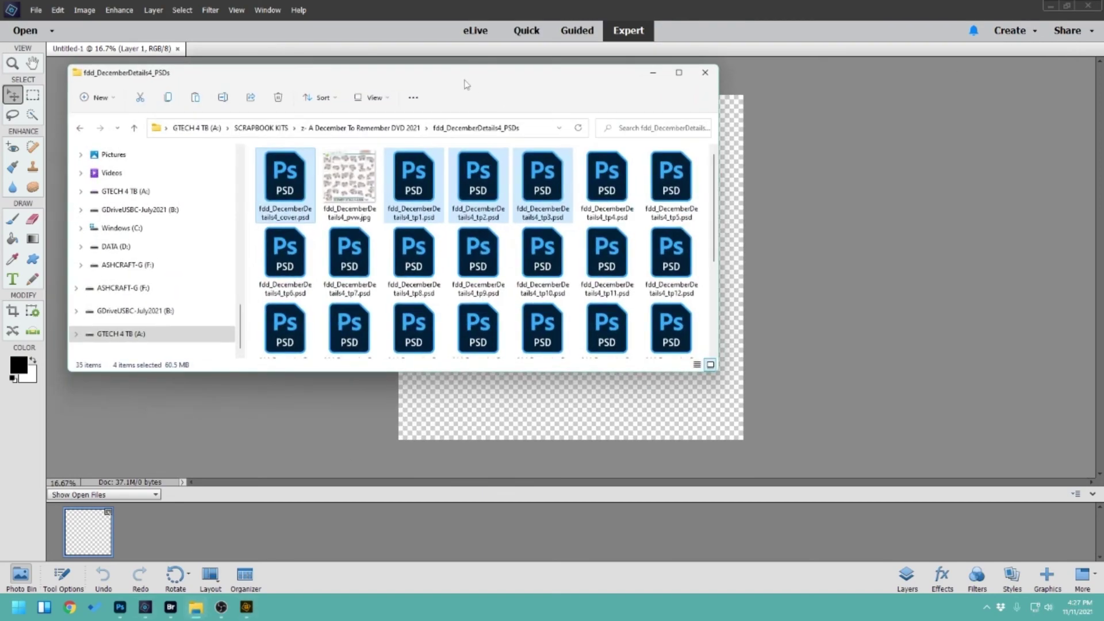
{"action": "left_click", "coordinate": [384, 131]}
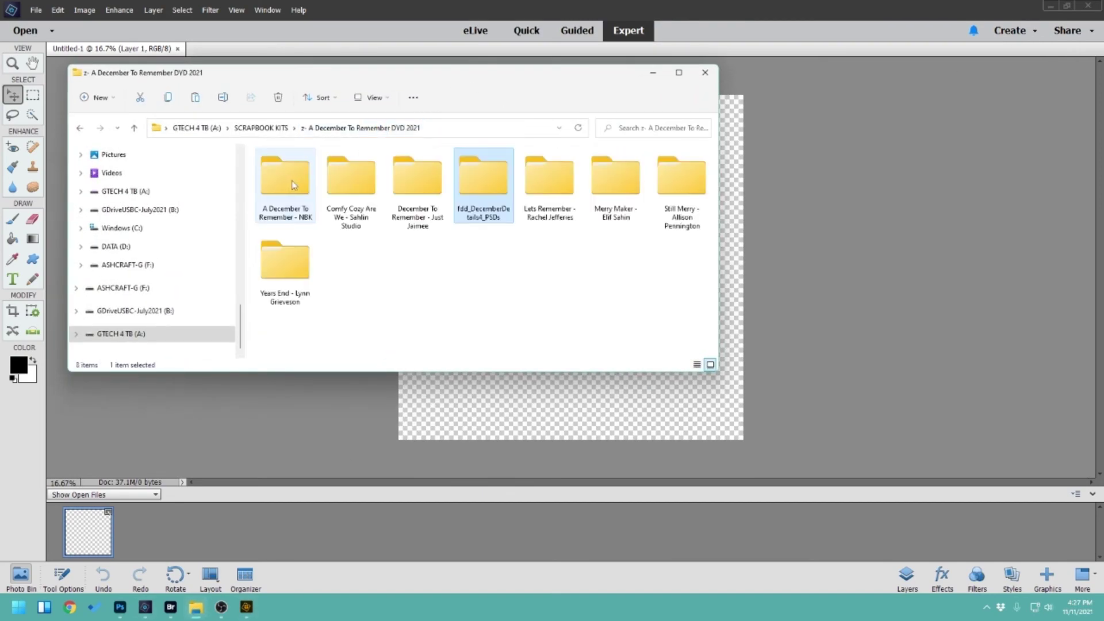
{"action": "double_click", "coordinate": [291, 182]}
{"action": "left_click_drag", "start_coordinate": [475, 66], "coordinate": [868, 35]}
{"action": "double_click", "coordinate": [689, 137]}
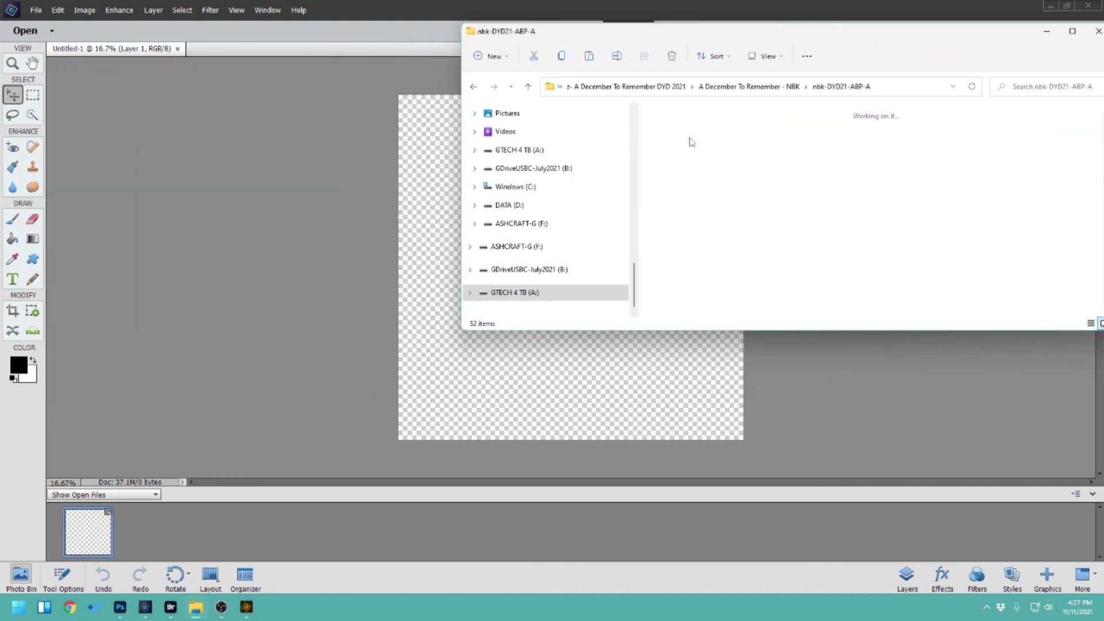
Open nbk-DYD21-antler R.png, nbk-DYD21-artsyBit-1.png and nbk-DYD21-artsyBit-2.png from the folder in the Elements Editor's Photo Bin.
{"action": "left_click", "coordinate": [811, 151]}
{"action": "left_click", "coordinate": [936, 138], "text": "shift"}
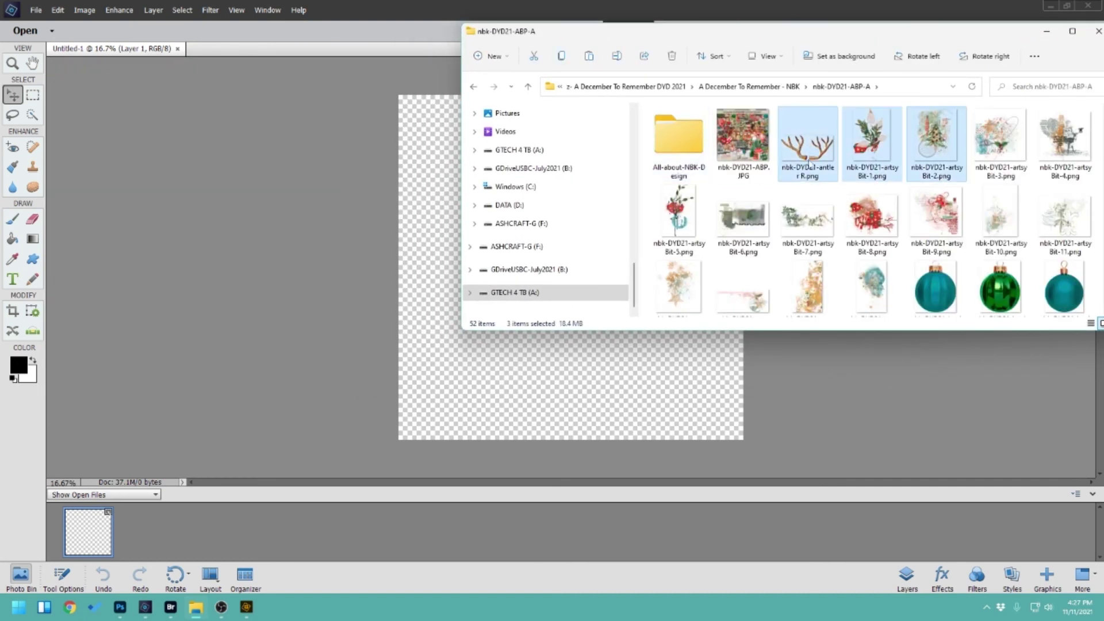
{"action": "left_click_drag", "start_coordinate": [822, 144], "coordinate": [462, 527]}
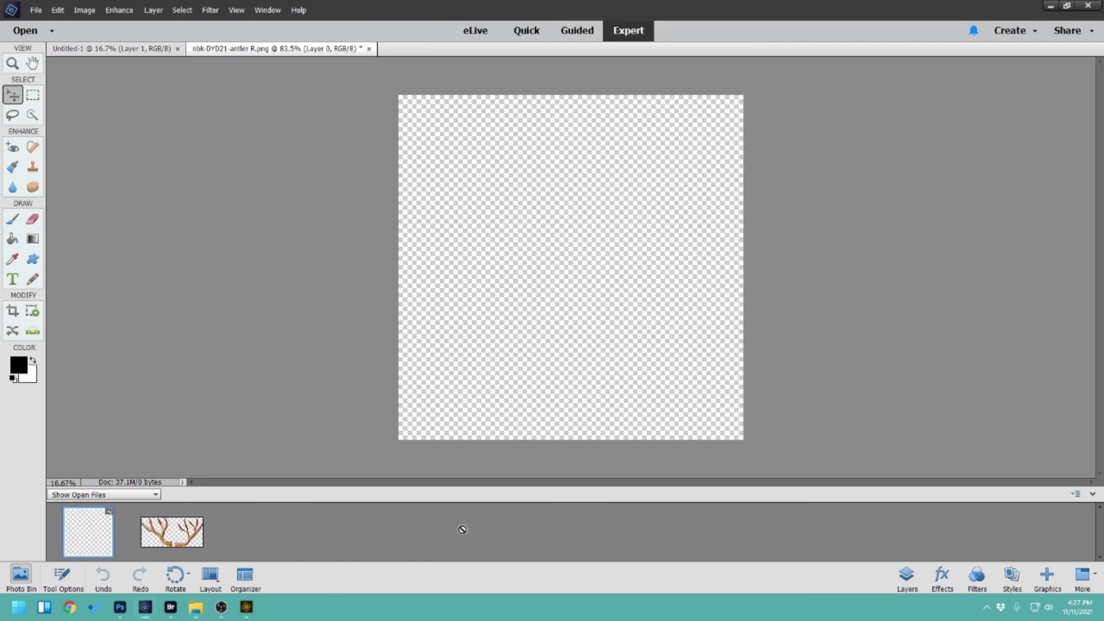
{"action": "left_click", "coordinate": [178, 532]}
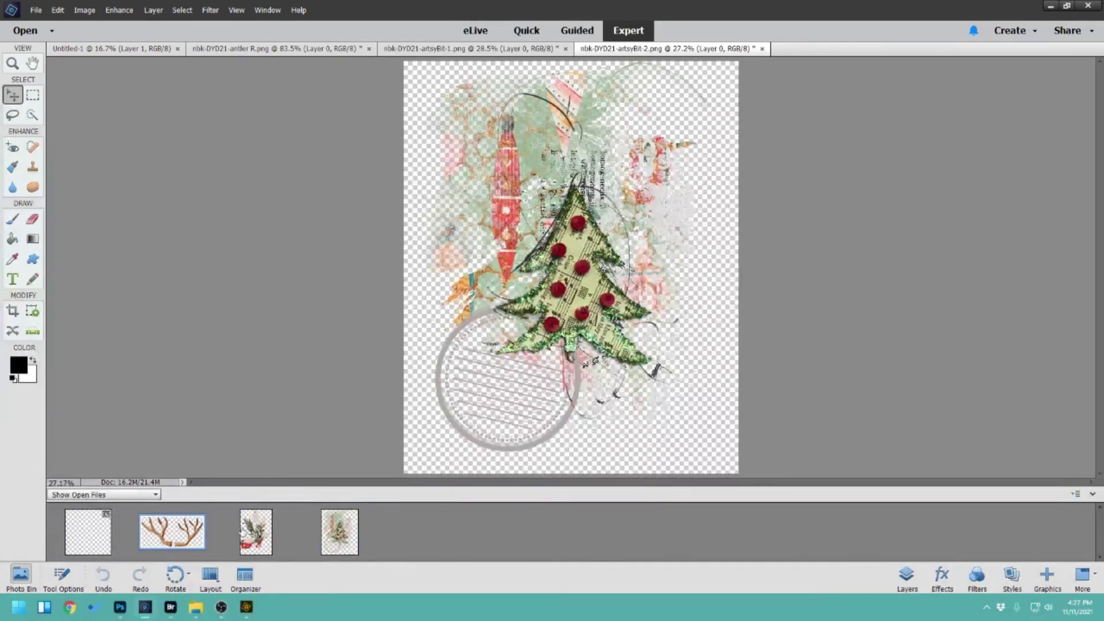
Add the antlers and both artsyBit images from the Photo Bin to the blank Untitled-1 document.
{"action": "left_click", "coordinate": [106, 532]}
{"action": "left_click_drag", "start_coordinate": [174, 533], "coordinate": [527, 269]}
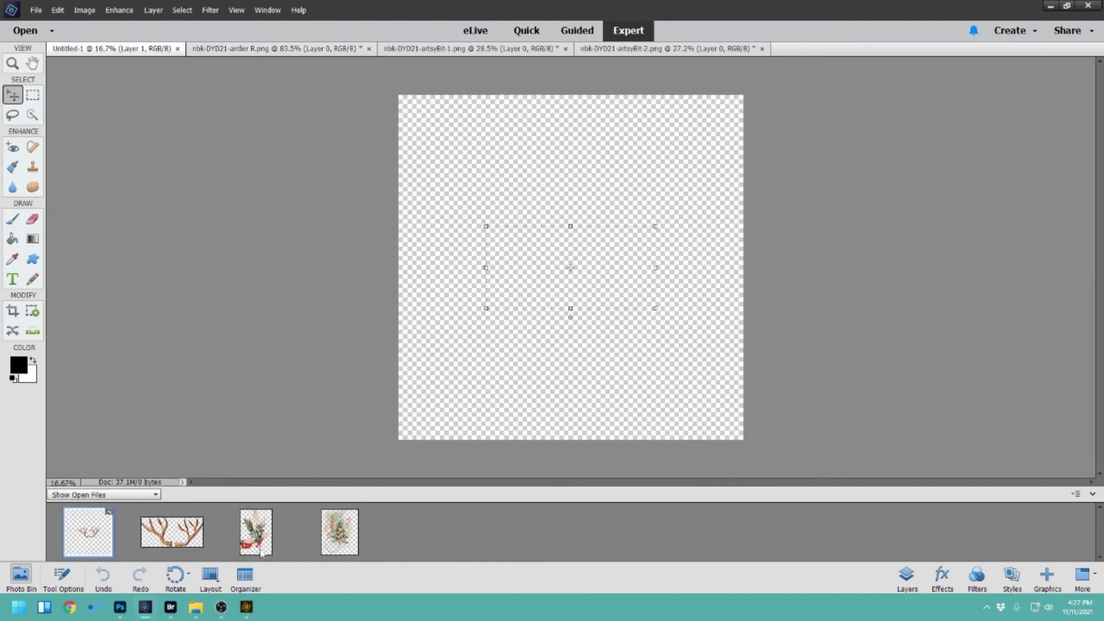
{"action": "left_click_drag", "start_coordinate": [256, 532], "coordinate": [479, 385]}
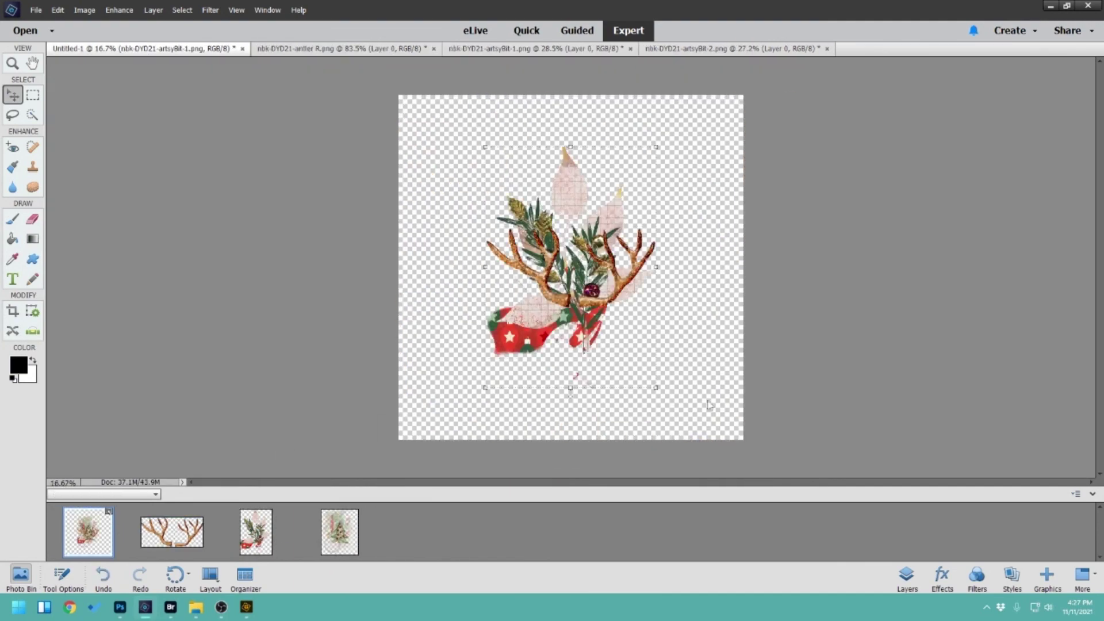
Spread the images on the canvas: antlers at the upper left, greenery art below them, and Christmas tree art at the right.
{"action": "left_click_drag", "start_coordinate": [580, 230], "coordinate": [698, 253]}
{"action": "left_click_drag", "start_coordinate": [549, 265], "coordinate": [462, 172]}
{"action": "left_click_drag", "start_coordinate": [556, 285], "coordinate": [485, 347]}
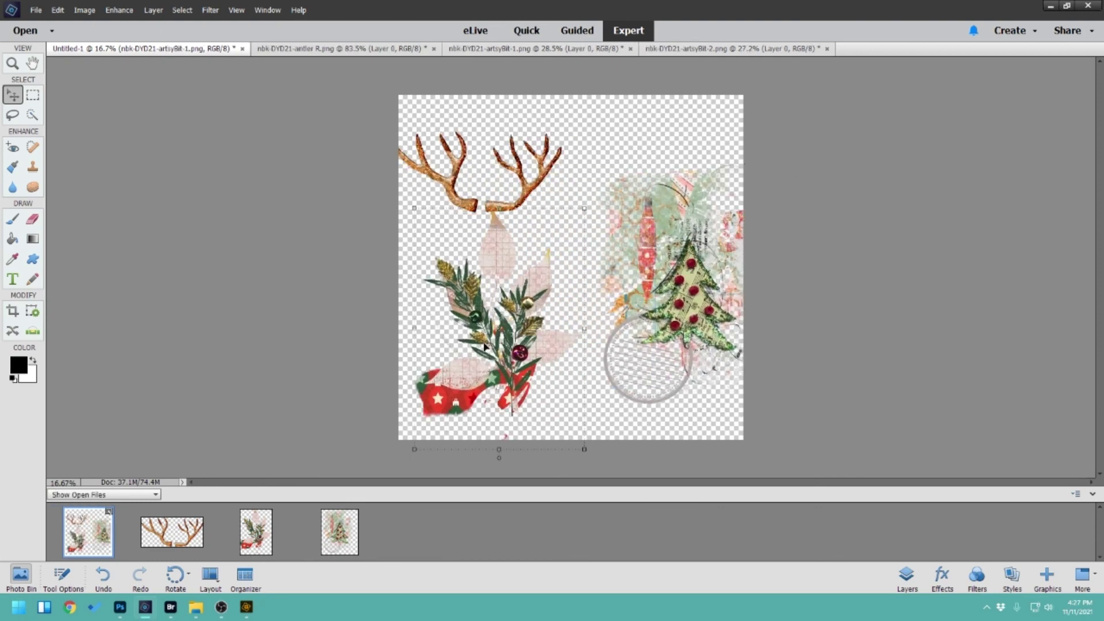
{"action": "left_click_drag", "start_coordinate": [696, 297], "coordinate": [658, 303]}
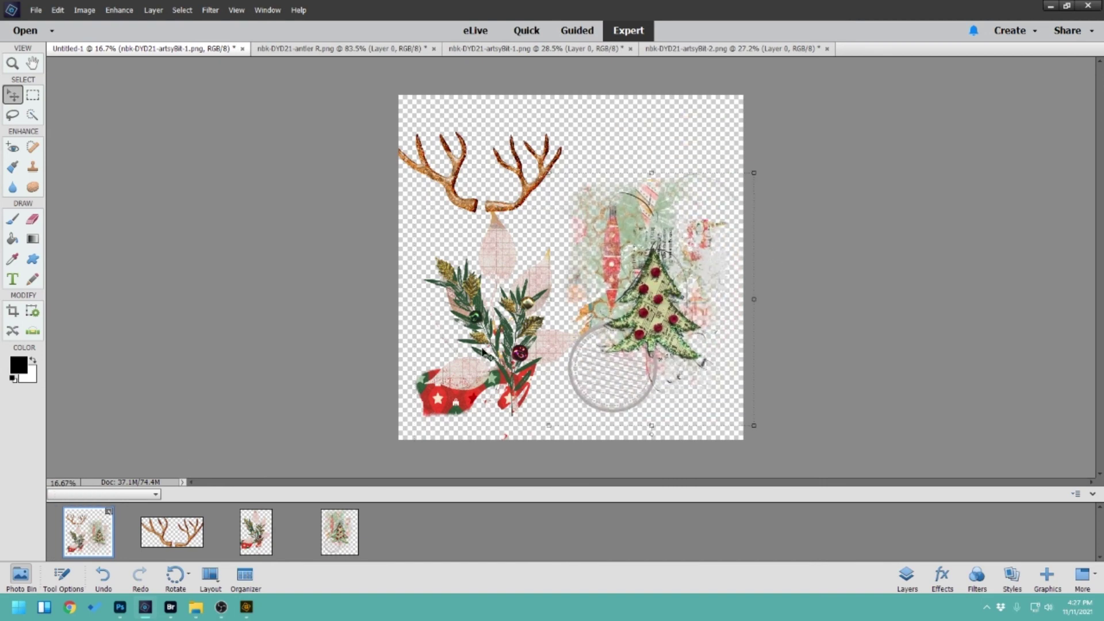
Switch to Photoshop and look through the Document Your December 2021 library's groups, expanding Word Art.
{"action": "left_click", "coordinate": [120, 606]}
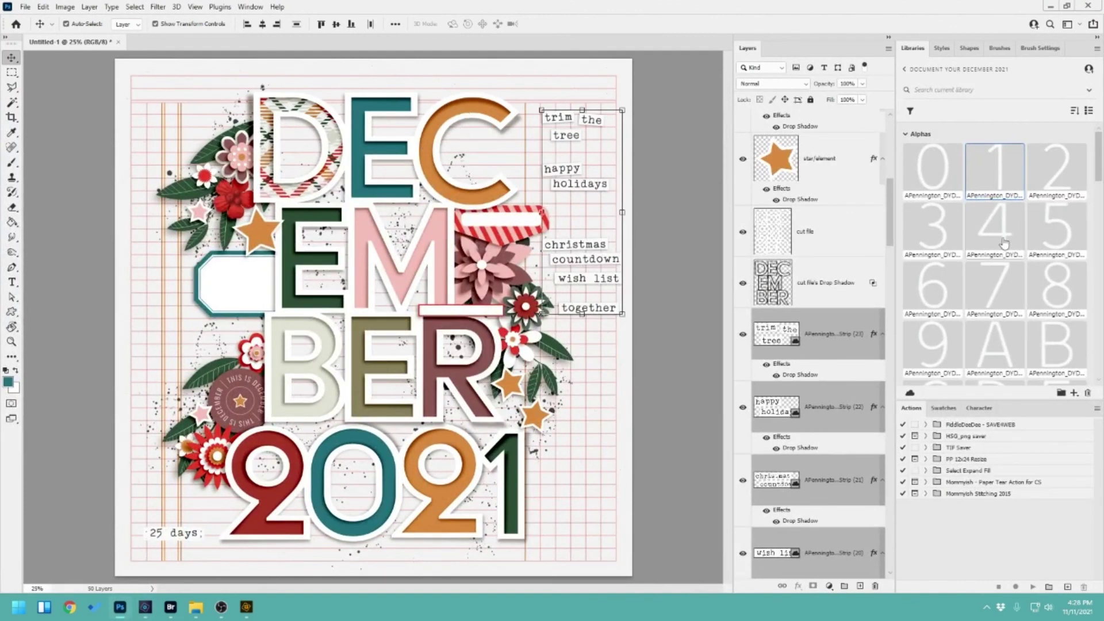
{"action": "scroll", "coordinate": [990, 257], "scroll_direction": "down", "scroll_amount": 15}
{"action": "scroll", "coordinate": [989, 253], "scroll_direction": "down", "scroll_amount": 1}
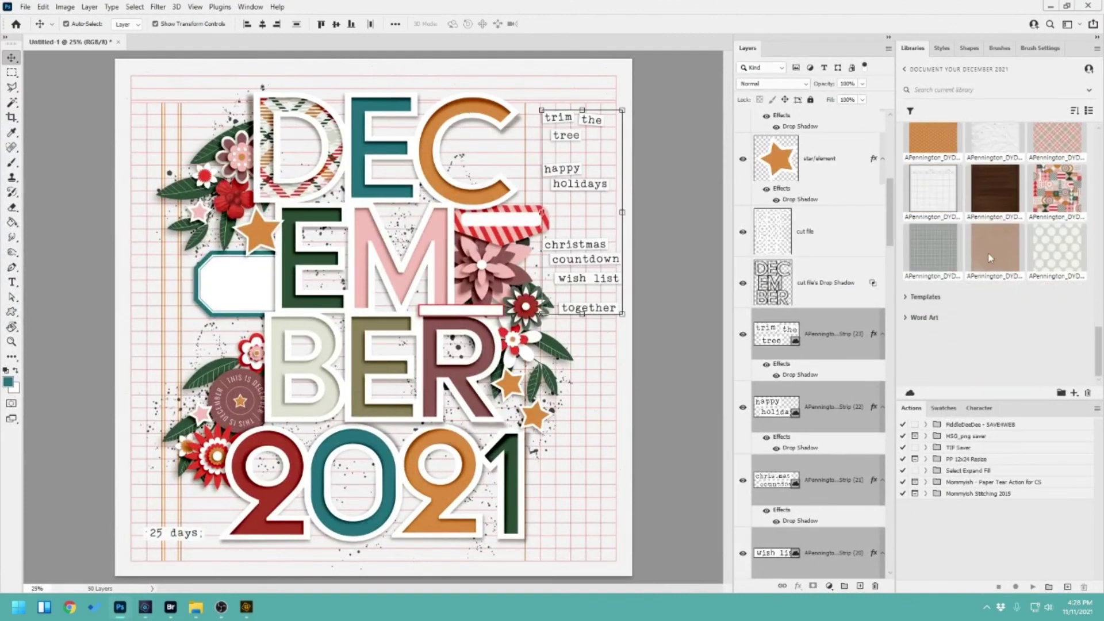
{"action": "left_click", "coordinate": [908, 317]}
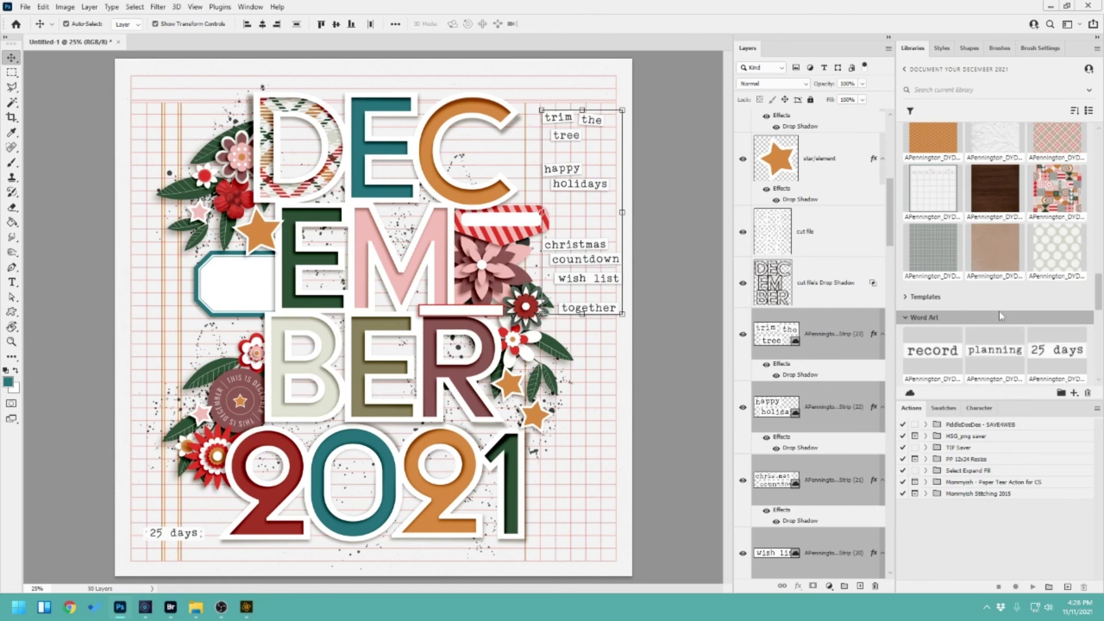
{"action": "scroll", "coordinate": [1006, 316], "scroll_direction": "up", "scroll_amount": 15}
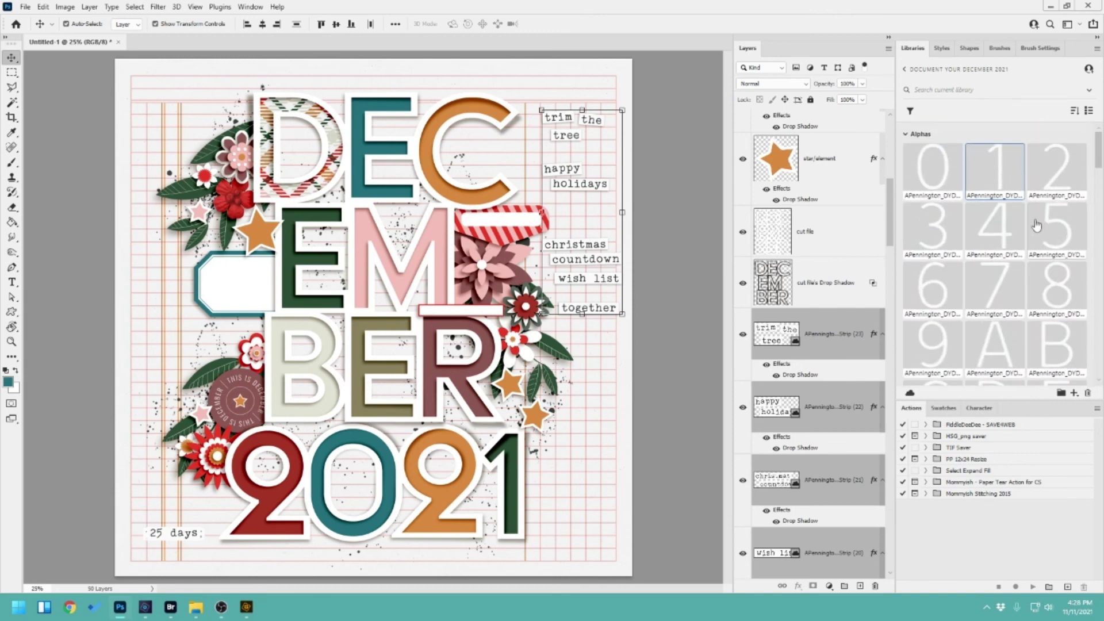
{"action": "scroll", "coordinate": [1006, 316], "scroll_direction": "down", "scroll_amount": 15}
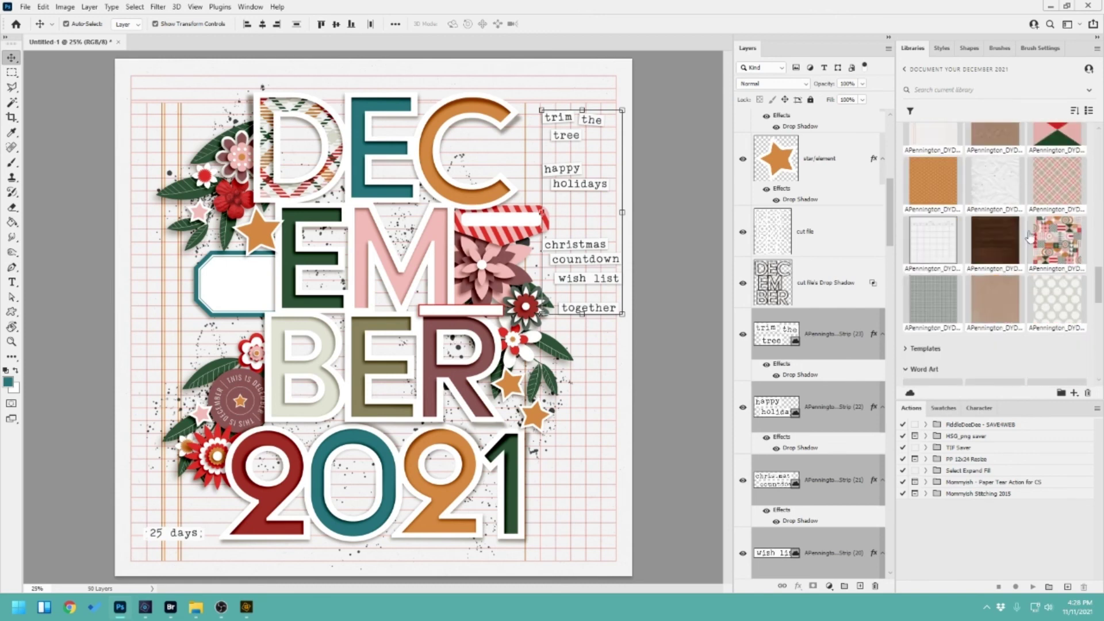